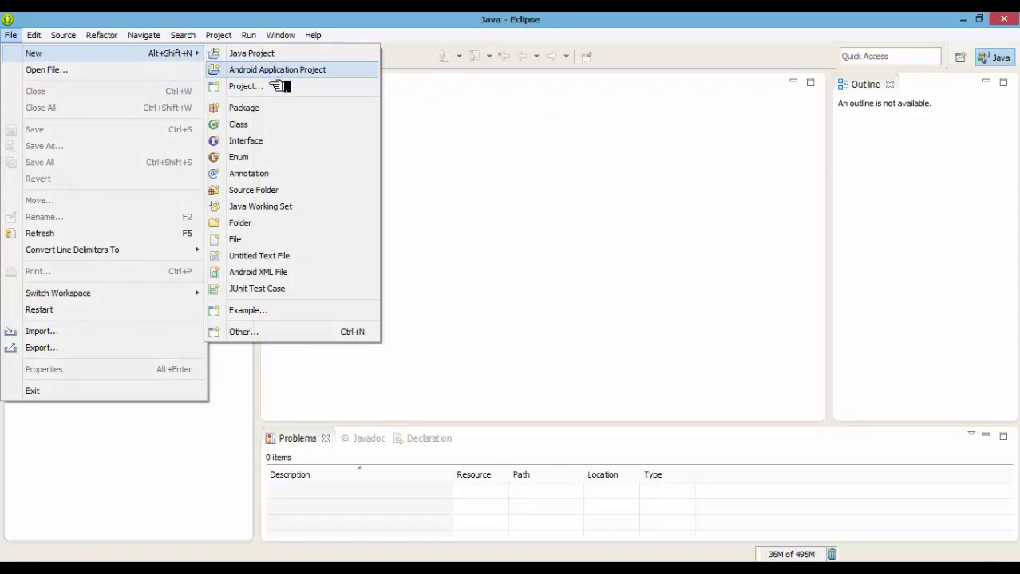
Open the wizard for a new Android application project and move it lower on the screen.
{"action": "left_click", "coordinate": [275, 72]}
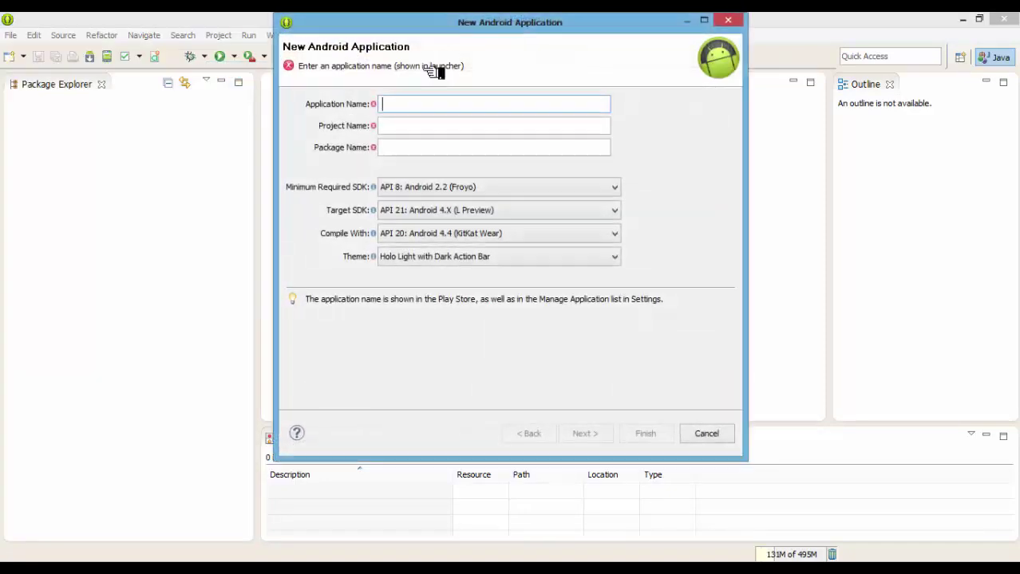
{"action": "left_click_drag", "start_coordinate": [531, 32], "coordinate": [538, 66]}
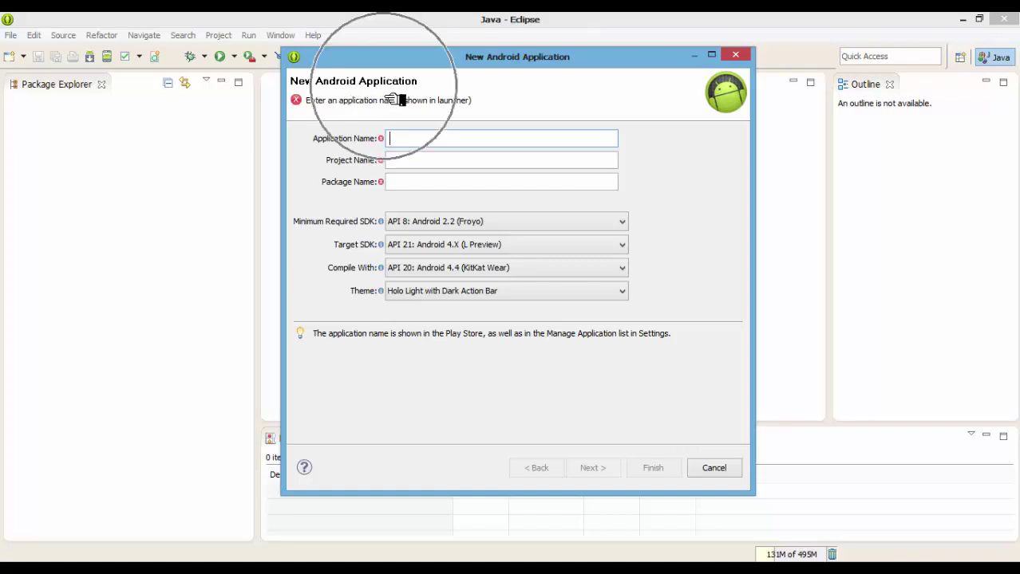
{"action": "left_click", "coordinate": [425, 94]}
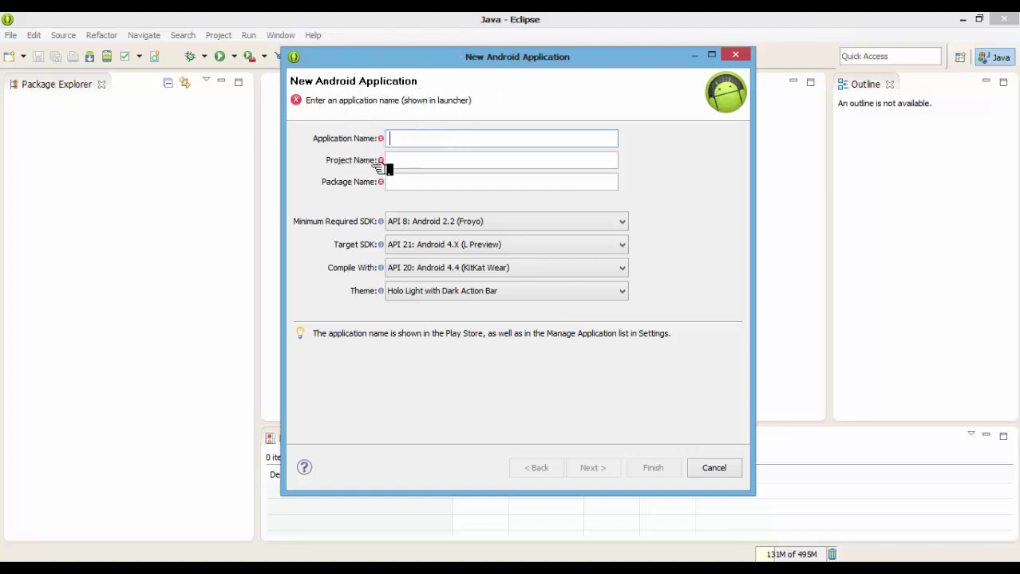
{"action": "left_click", "coordinate": [372, 162]}
{"action": "left_click", "coordinate": [383, 183]}
{"action": "left_click", "coordinate": [360, 281]}
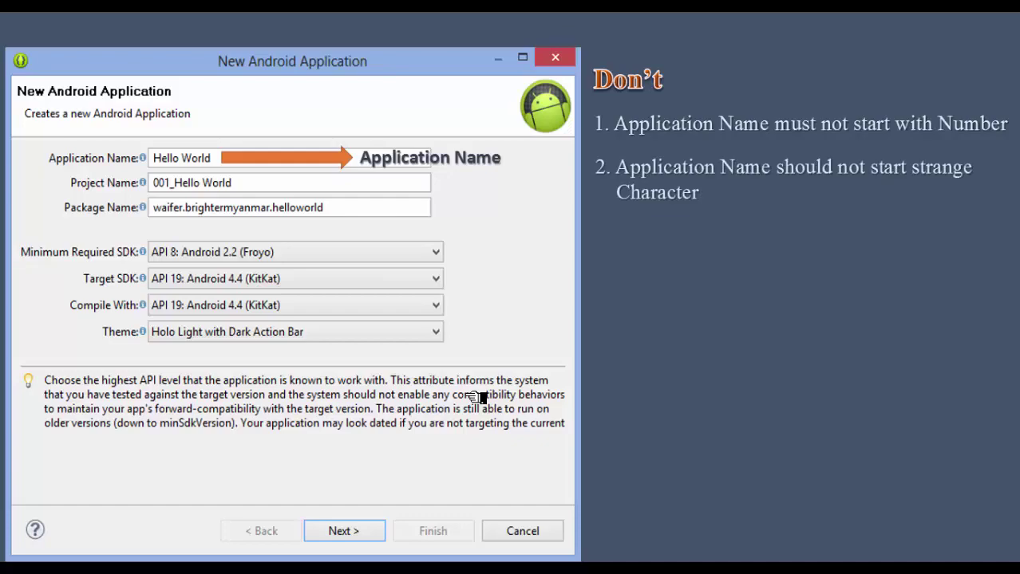
Switch back to Eclipse and set the application name to Hello World.
{"action": "key", "text": "alt+Tab"}
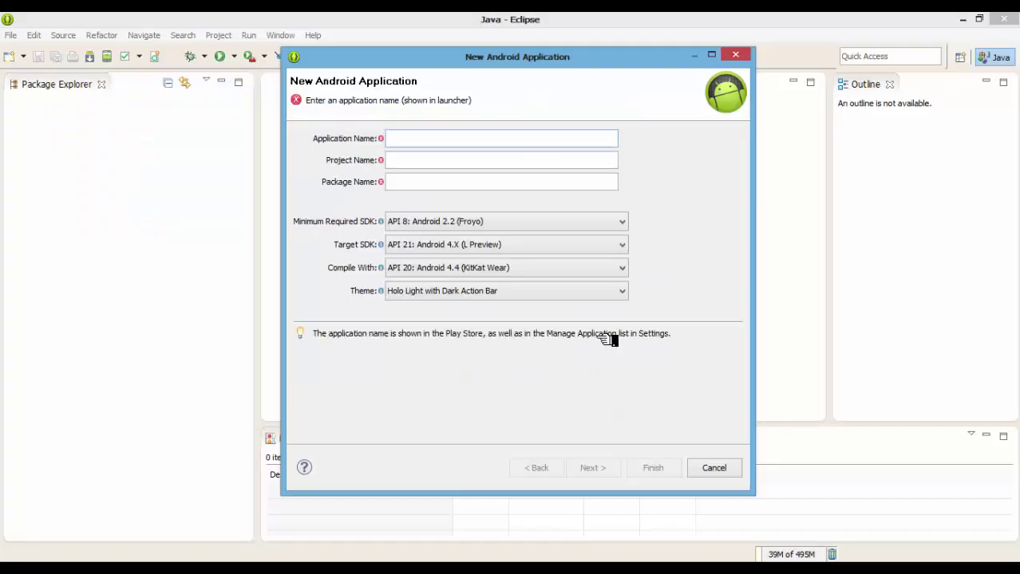
{"action": "type", "text": "Hell"}
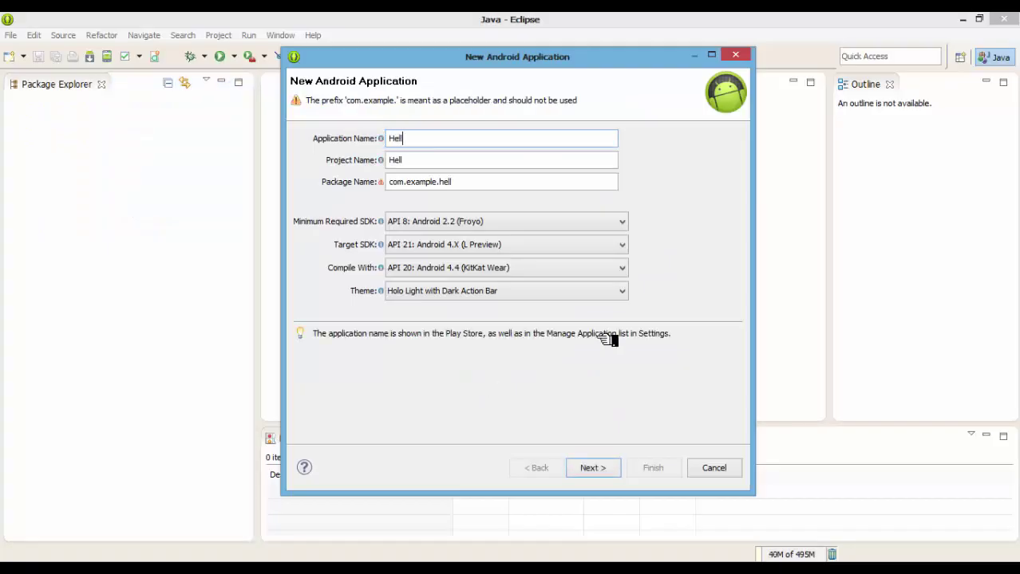
{"action": "type", "text": "o World"}
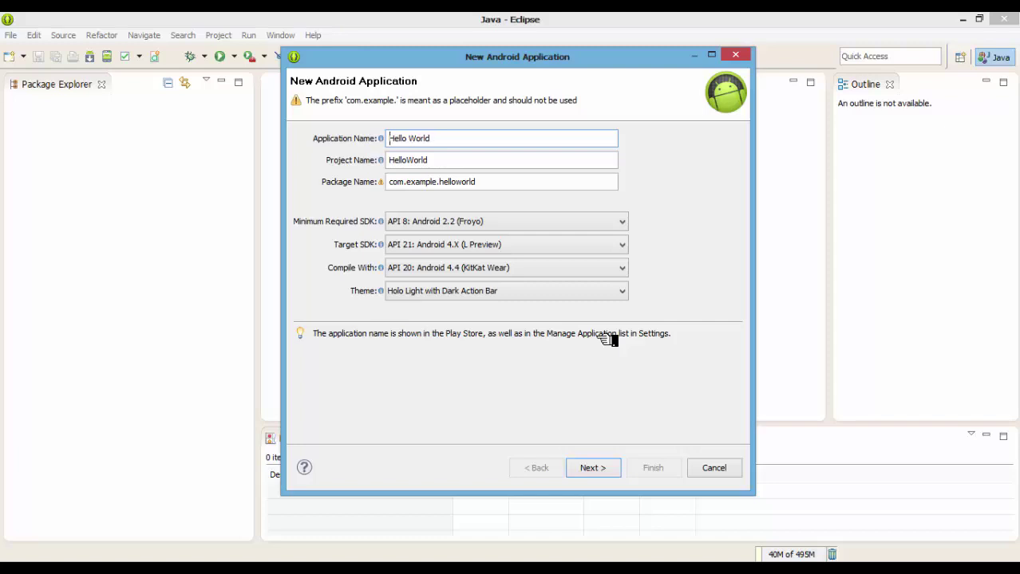
Try the special characters @#$ in front of the application name and remove them again.
{"action": "type", "text": "@#"}
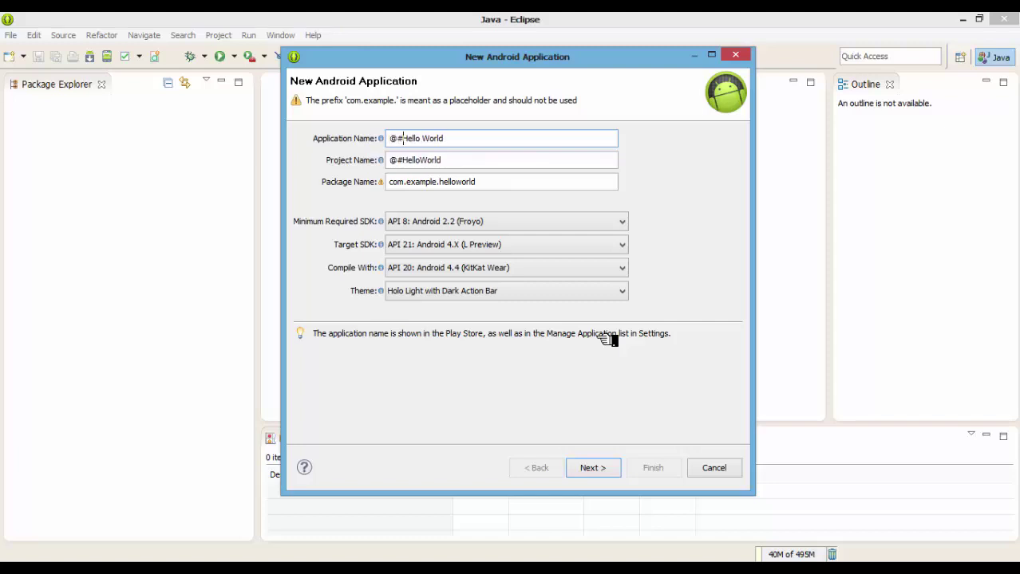
{"action": "type", "text": "$"}
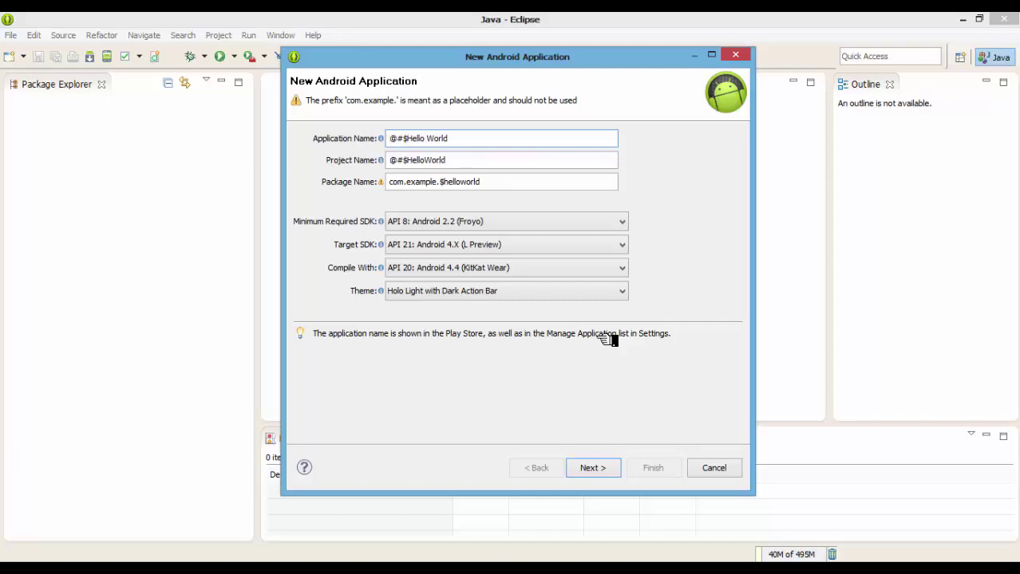
{"action": "key", "text": "BackSpace"}
{"action": "key", "text": "BackSpace"}
{"action": "key", "text": "BackSpace"}
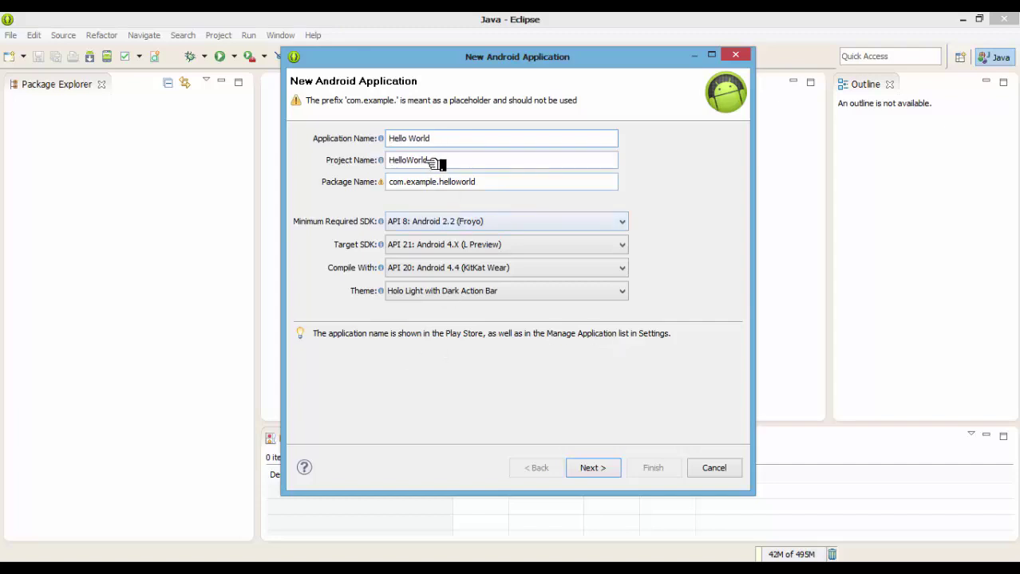
Try hello in lowercase as the application name, and restore it to Hello World.
{"action": "left_click_drag", "start_coordinate": [440, 148], "coordinate": [378, 147]}
{"action": "type", "text": "hello"}
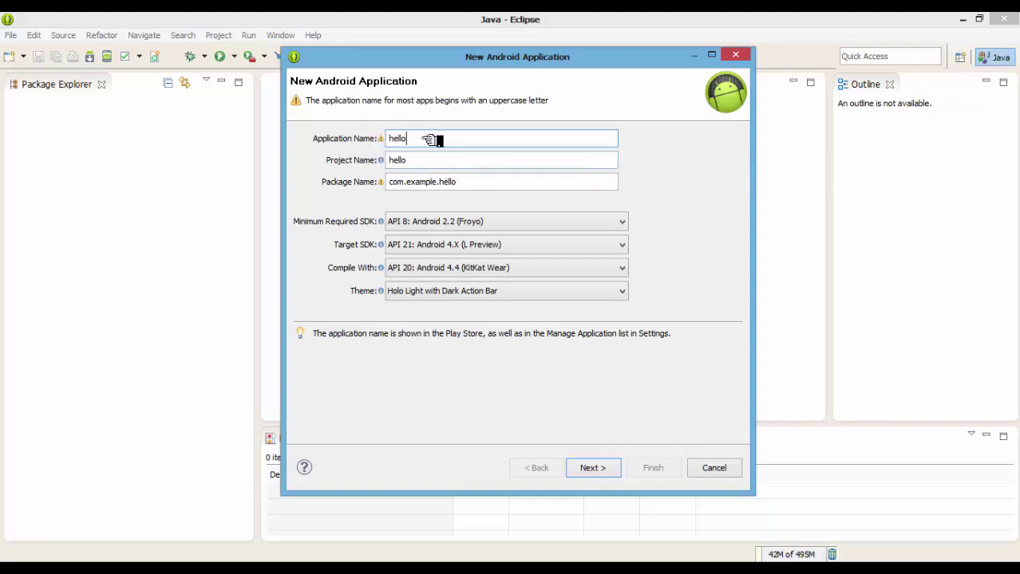
{"action": "key", "text": "BackSpace"}
{"action": "key", "text": "BackSpace"}
{"action": "key", "text": "BackSpace"}
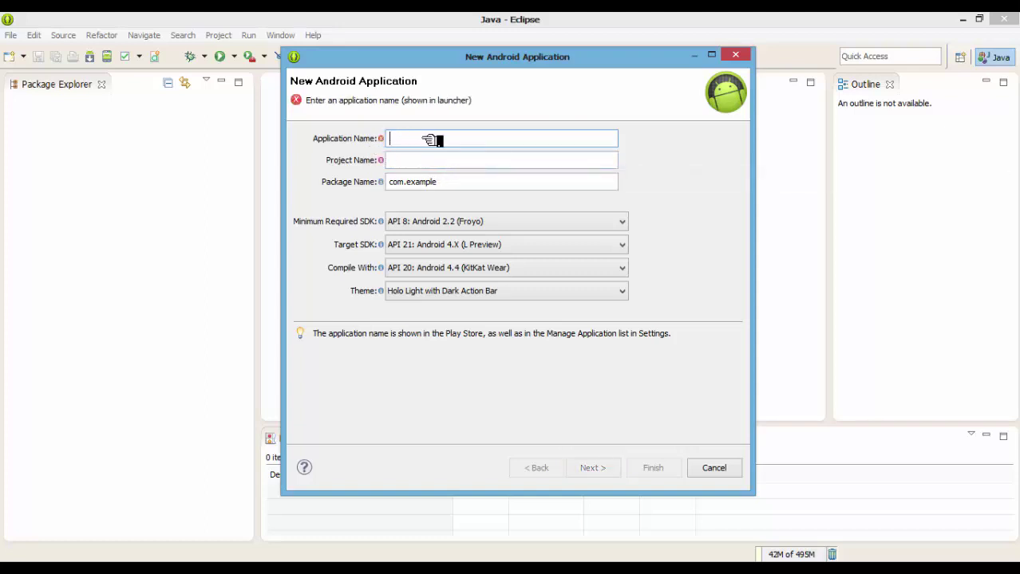
{"action": "type", "text": "Hello World"}
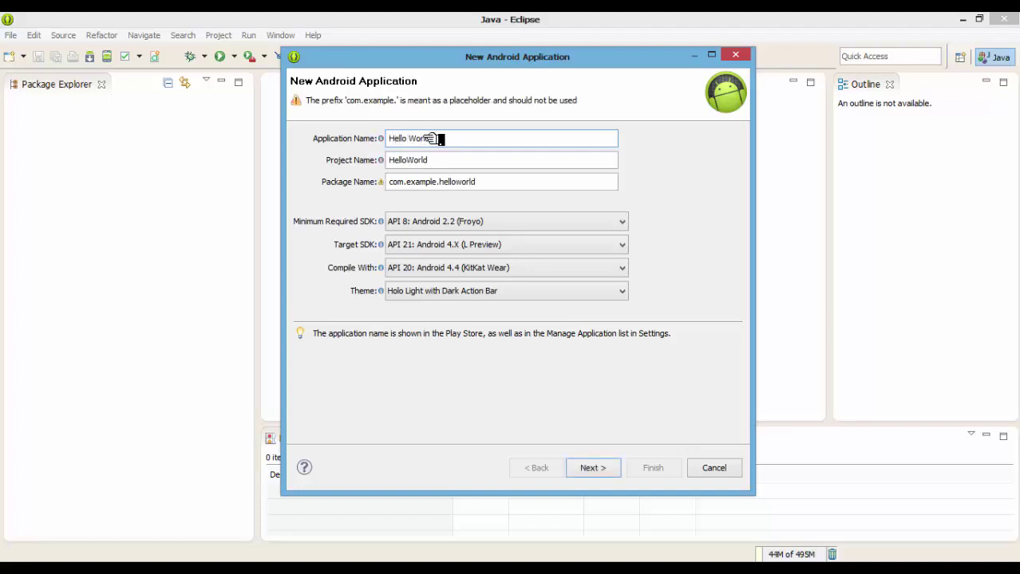
{"action": "left_click_drag", "start_coordinate": [445, 146], "coordinate": [371, 145]}
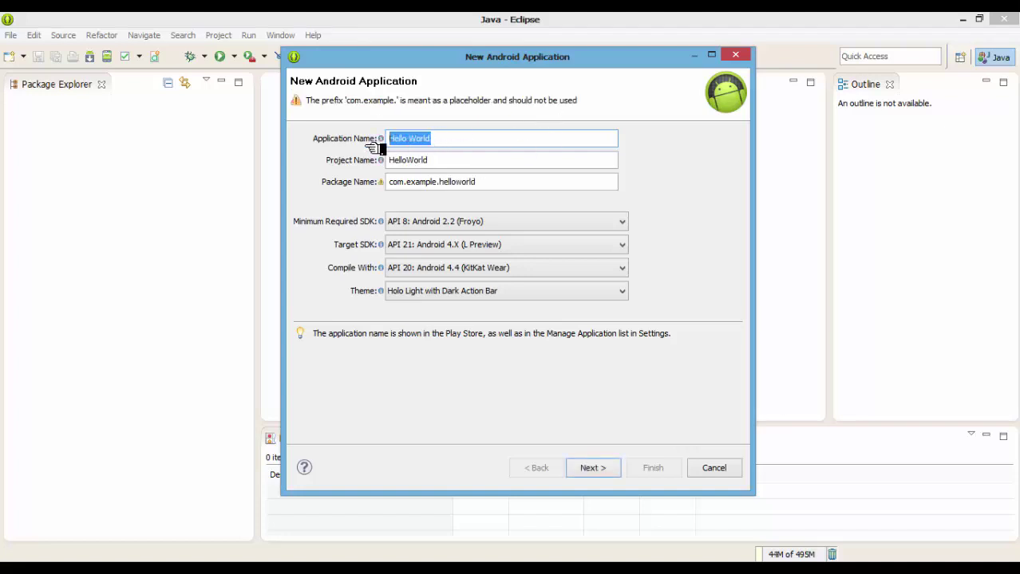
{"action": "left_click", "coordinate": [463, 151]}
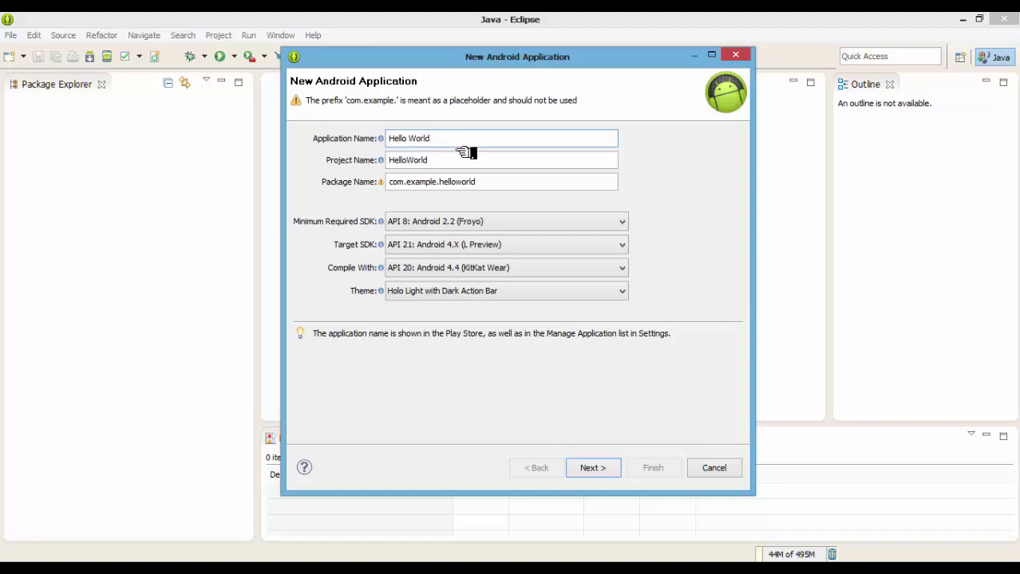
{"action": "left_click_drag", "start_coordinate": [463, 151], "coordinate": [391, 148]}
{"action": "left_click", "coordinate": [436, 150]}
{"action": "key", "text": "Tab"}
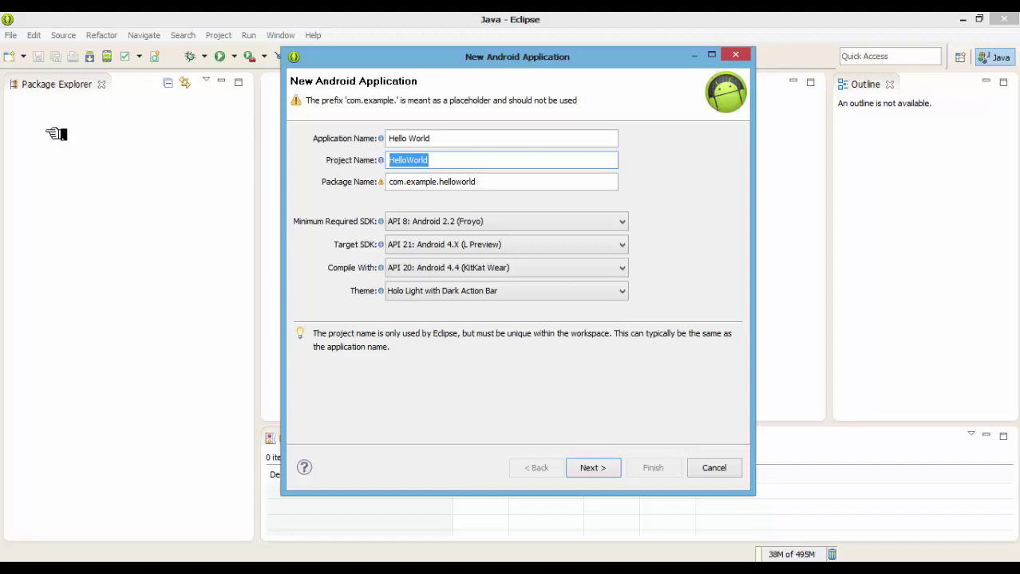
{"action": "left_click", "coordinate": [445, 176]}
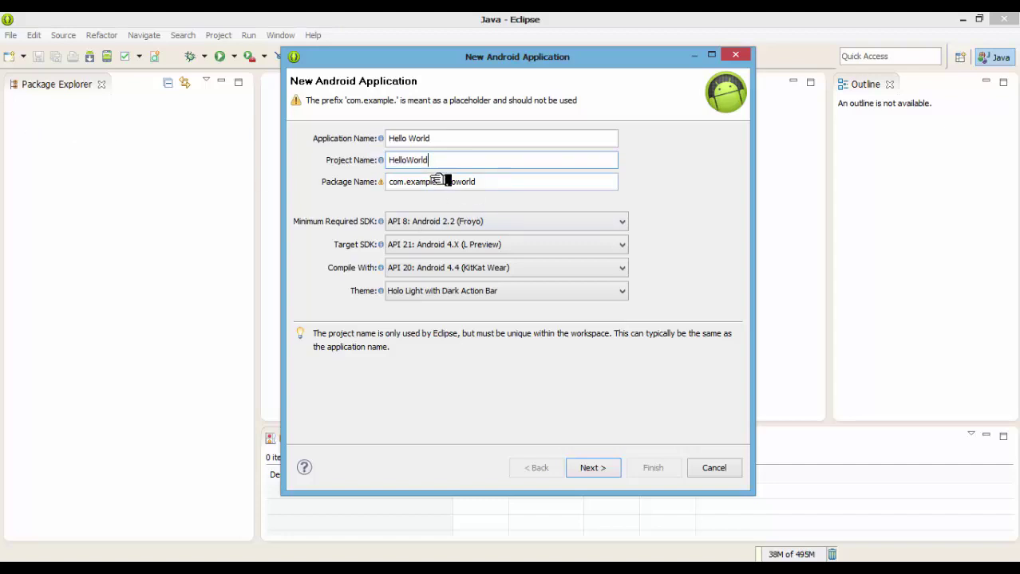
{"action": "left_click_drag", "start_coordinate": [432, 164], "coordinate": [355, 166]}
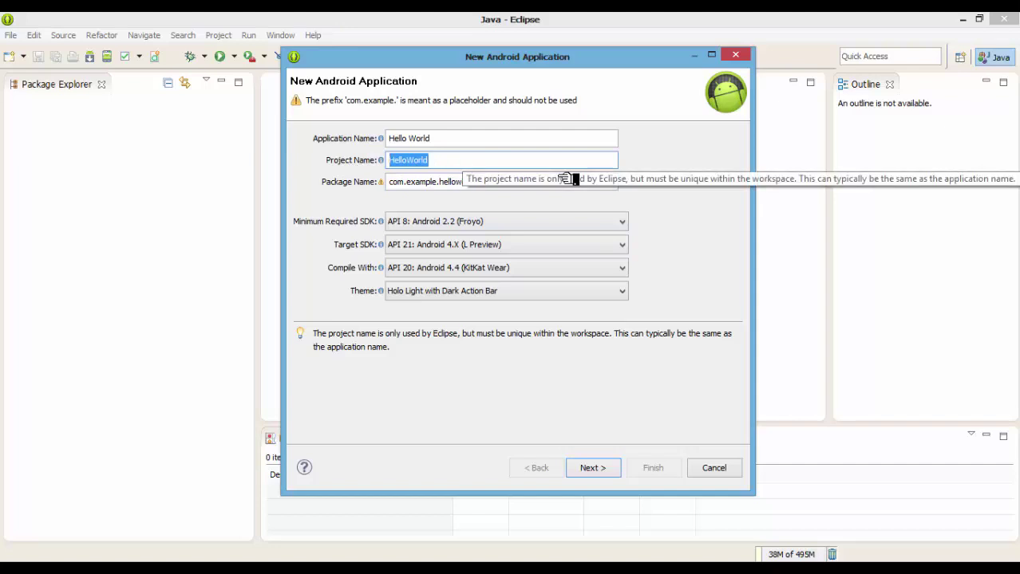
{"action": "left_click_drag", "start_coordinate": [440, 140], "coordinate": [384, 142]}
{"action": "left_click", "coordinate": [452, 165]}
Replace the project name with 0001_Hello World.
{"action": "left_click_drag", "start_coordinate": [451, 170], "coordinate": [372, 173]}
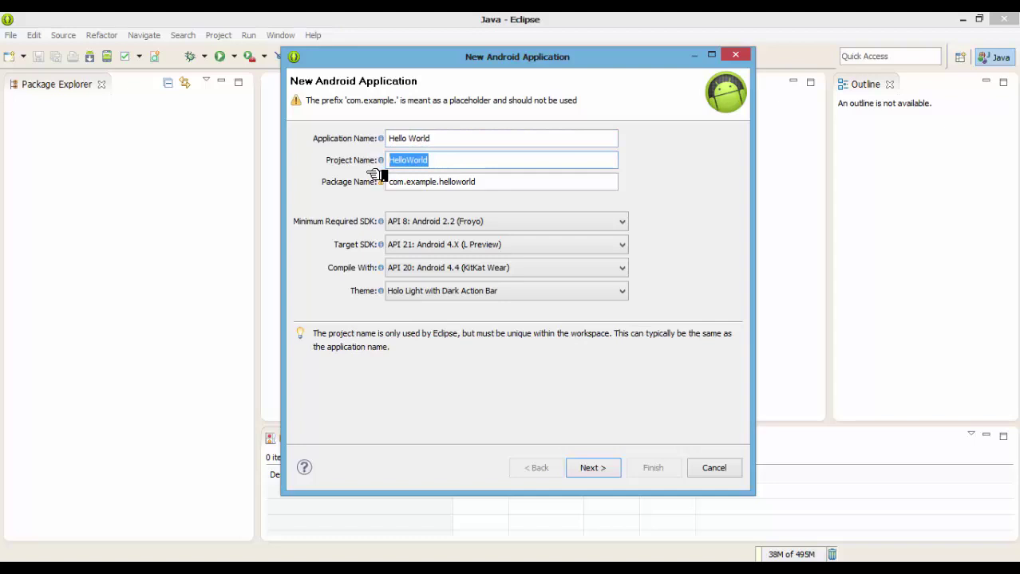
{"action": "type", "text": "001"}
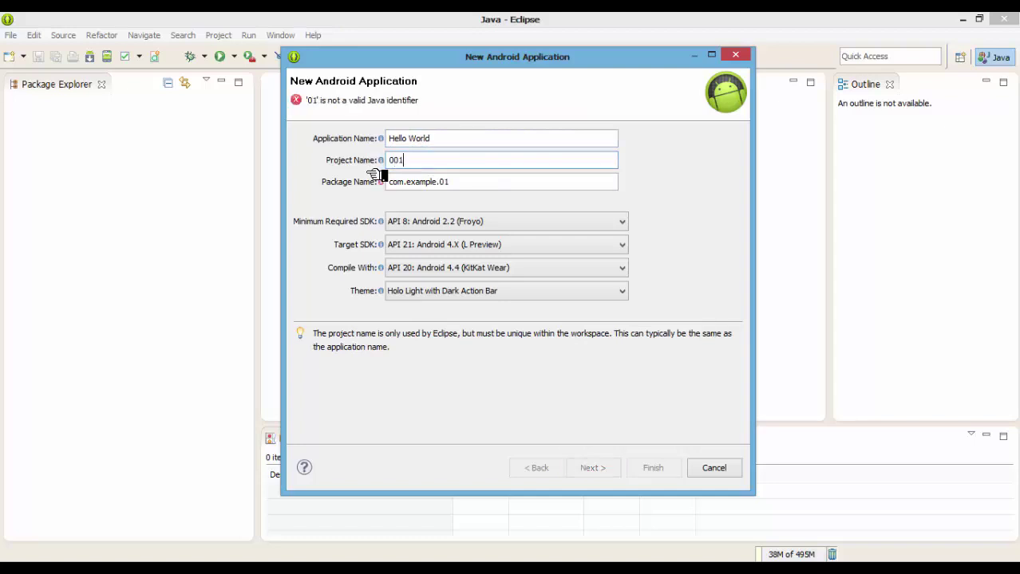
{"action": "key", "text": "BackSpace"}
{"action": "type", "text": "0_"}
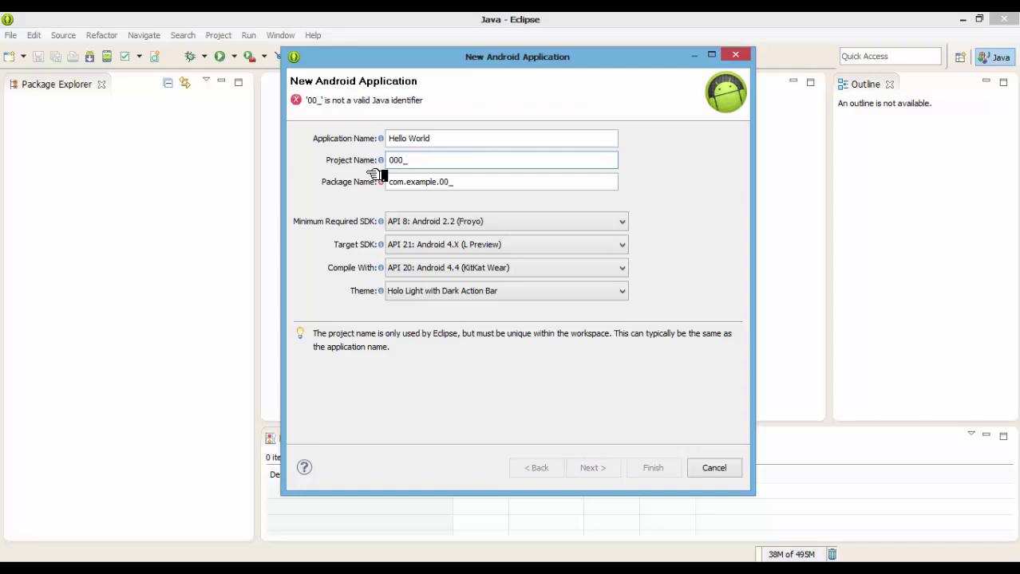
{"action": "type", "text": "Hello"}
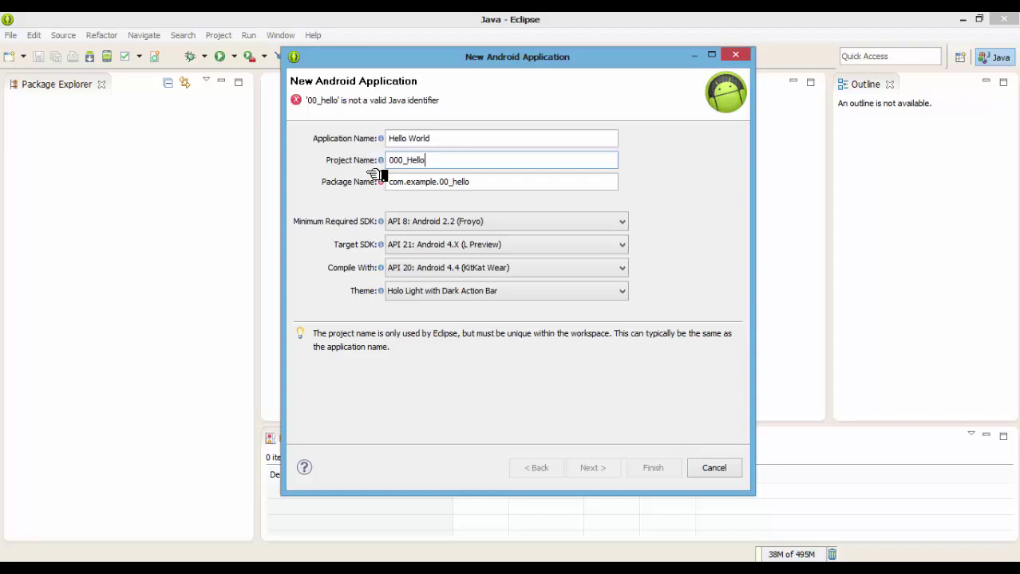
{"action": "type", "text": " World"}
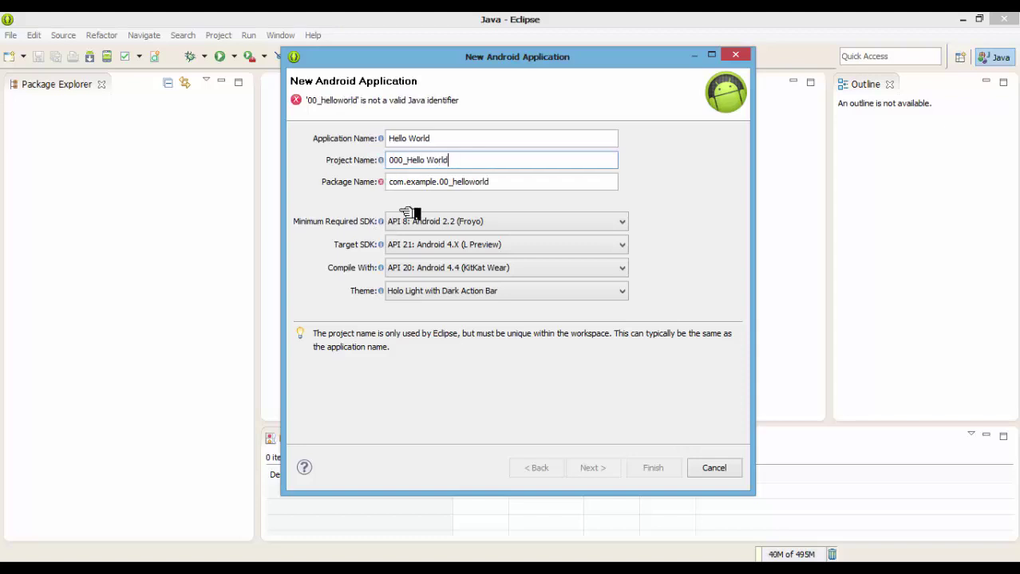
{"action": "left_click_drag", "start_coordinate": [467, 162], "coordinate": [401, 164]}
{"action": "key", "text": "Left"}
{"action": "type", "text": "1"}
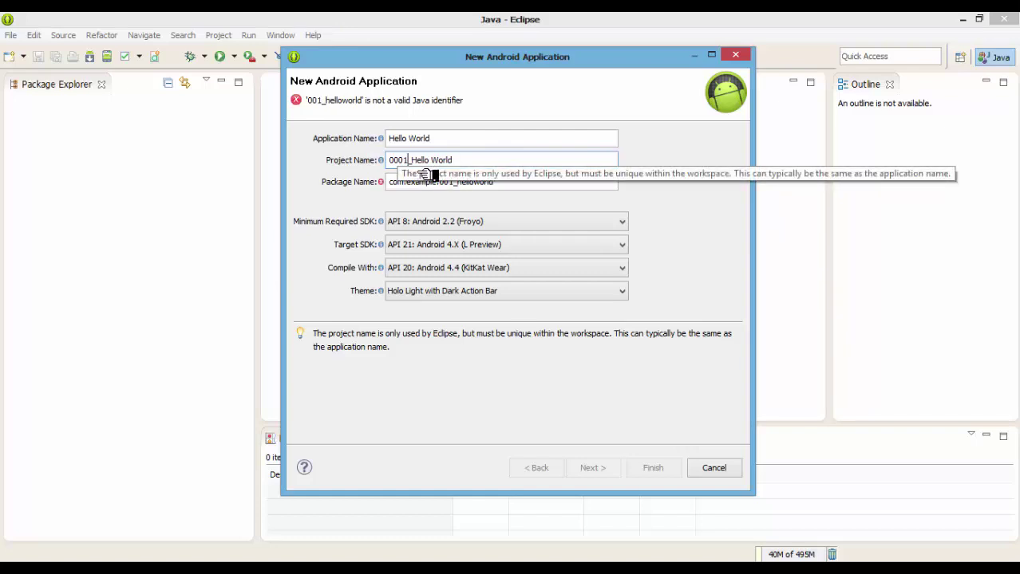
{"action": "left_click_drag", "start_coordinate": [467, 170], "coordinate": [385, 170]}
{"action": "left_click", "coordinate": [489, 168]}
{"action": "left_click", "coordinate": [491, 170]}
{"action": "left_click", "coordinate": [510, 168]}
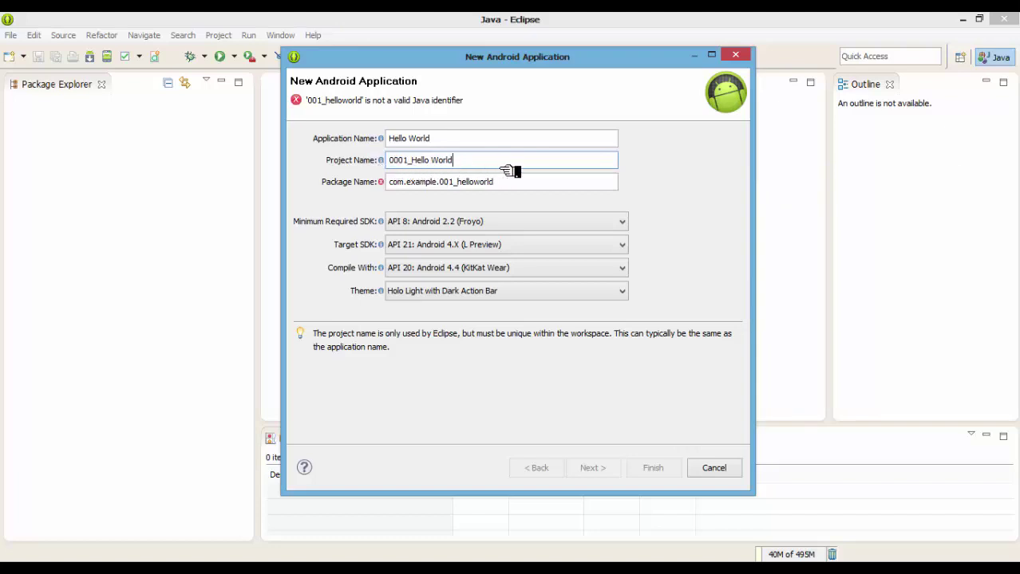
{"action": "left_click_drag", "start_coordinate": [497, 171], "coordinate": [387, 170]}
{"action": "left_click", "coordinate": [501, 175]}
{"action": "left_click_drag", "start_coordinate": [499, 171], "coordinate": [388, 169]}
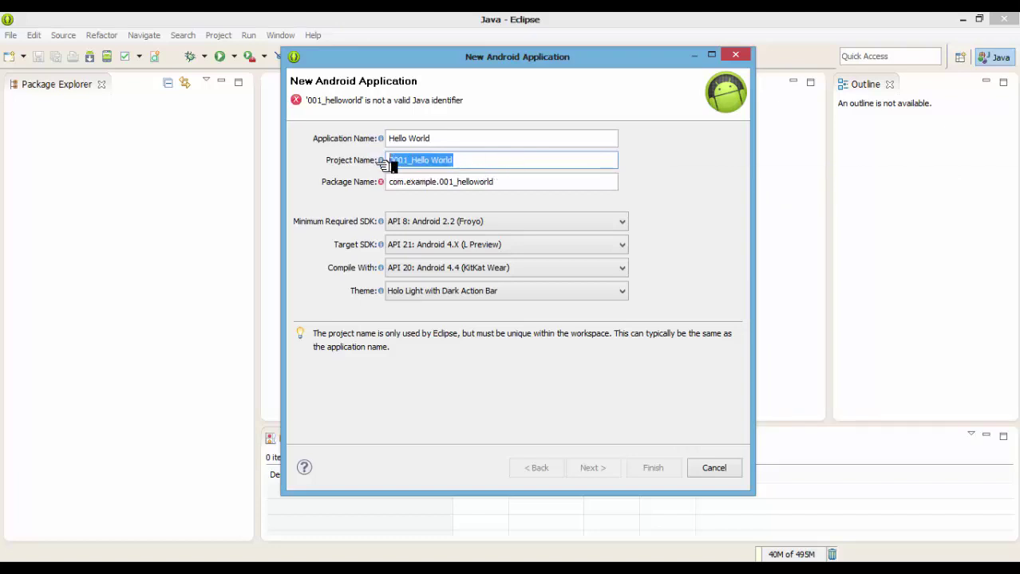
{"action": "left_click", "coordinate": [501, 168]}
{"action": "left_click_drag", "start_coordinate": [501, 168], "coordinate": [388, 169]}
{"action": "left_click", "coordinate": [467, 166]}
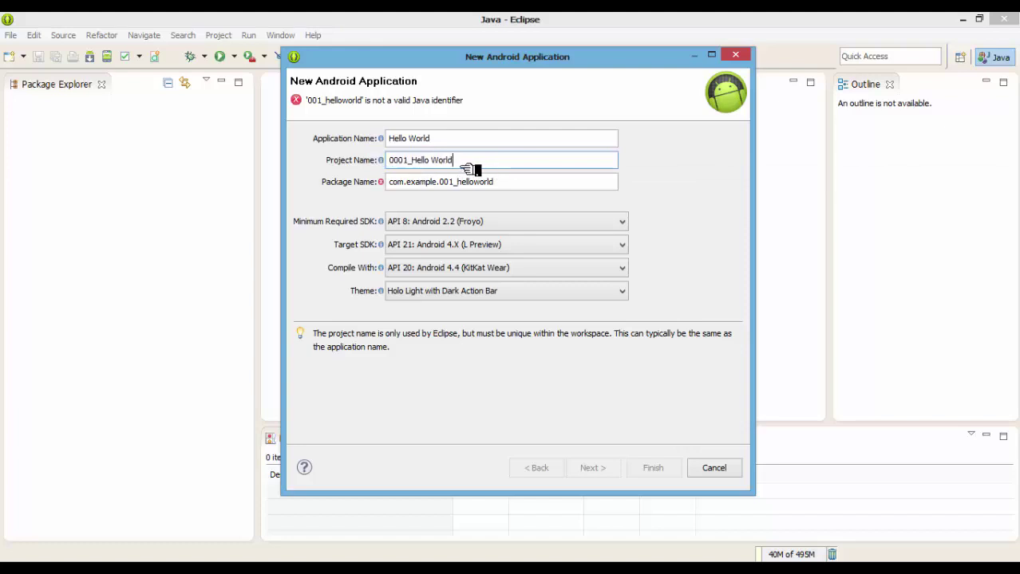
{"action": "left_click_drag", "start_coordinate": [478, 166], "coordinate": [394, 166]}
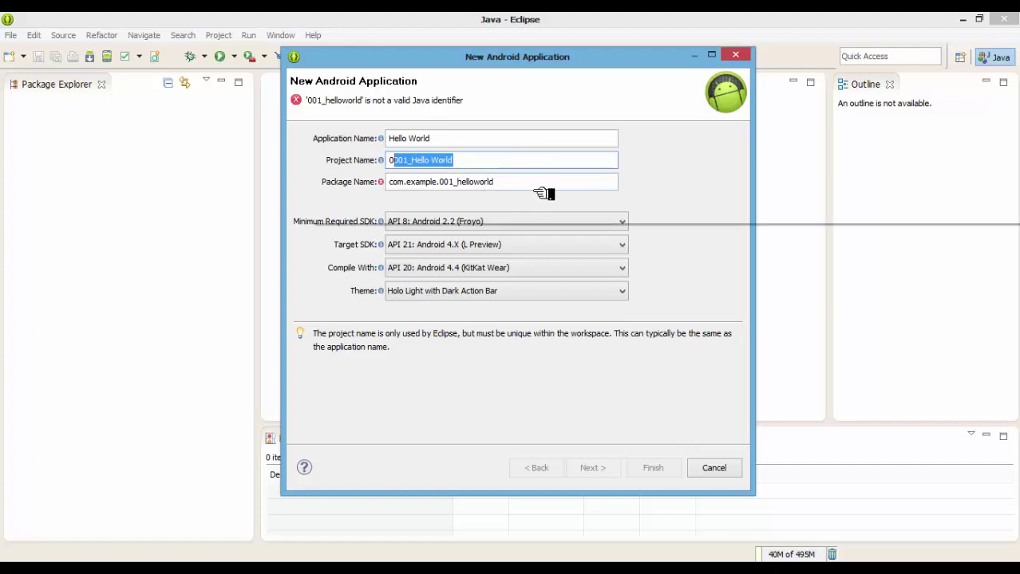
Examine the package name and its guidance, comparing it with the application and project names.
{"action": "key", "text": "Tab"}
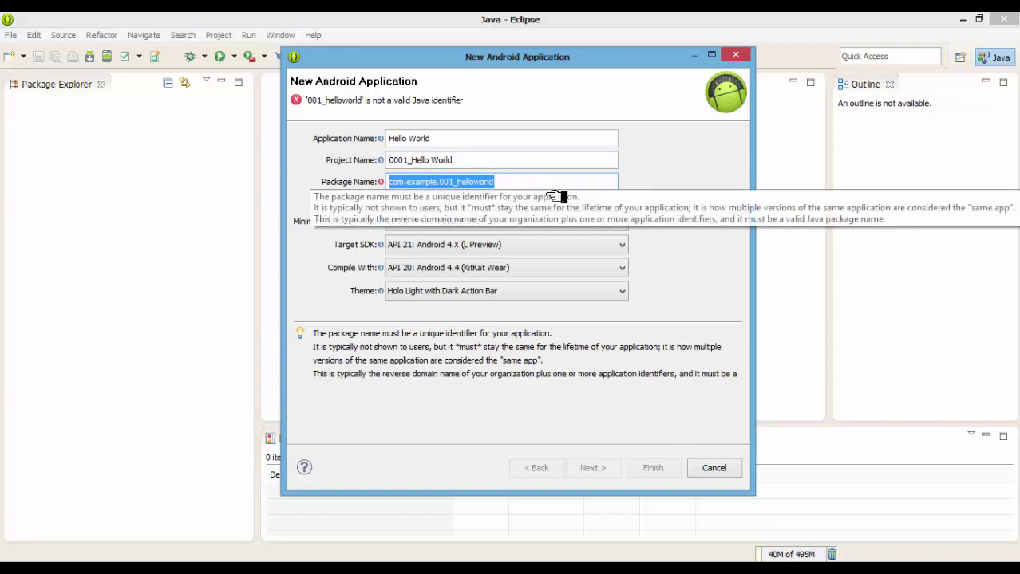
{"action": "key", "text": "End"}
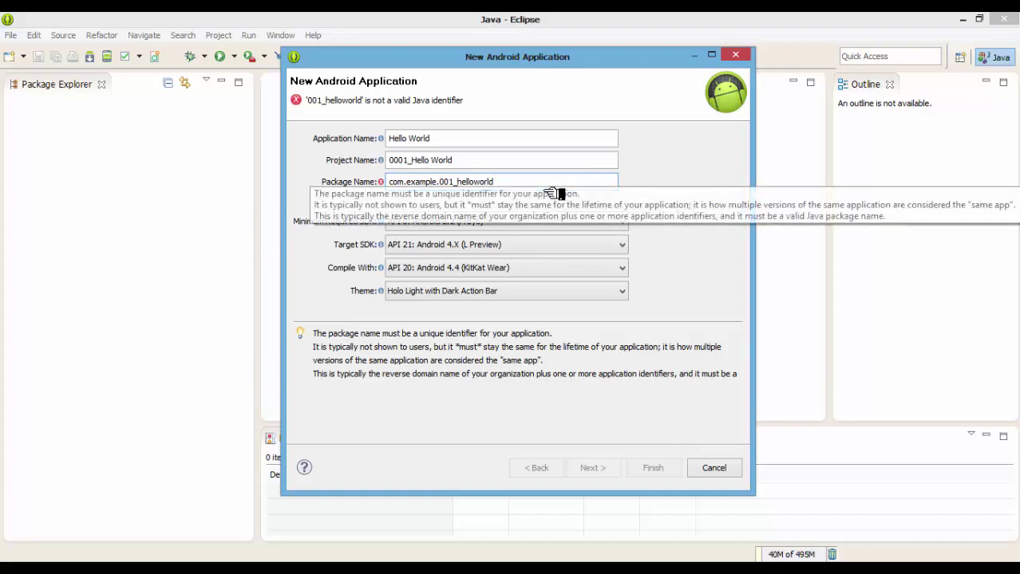
{"action": "left_click_drag", "start_coordinate": [556, 191], "coordinate": [406, 191]}
{"action": "left_click", "coordinate": [523, 192]}
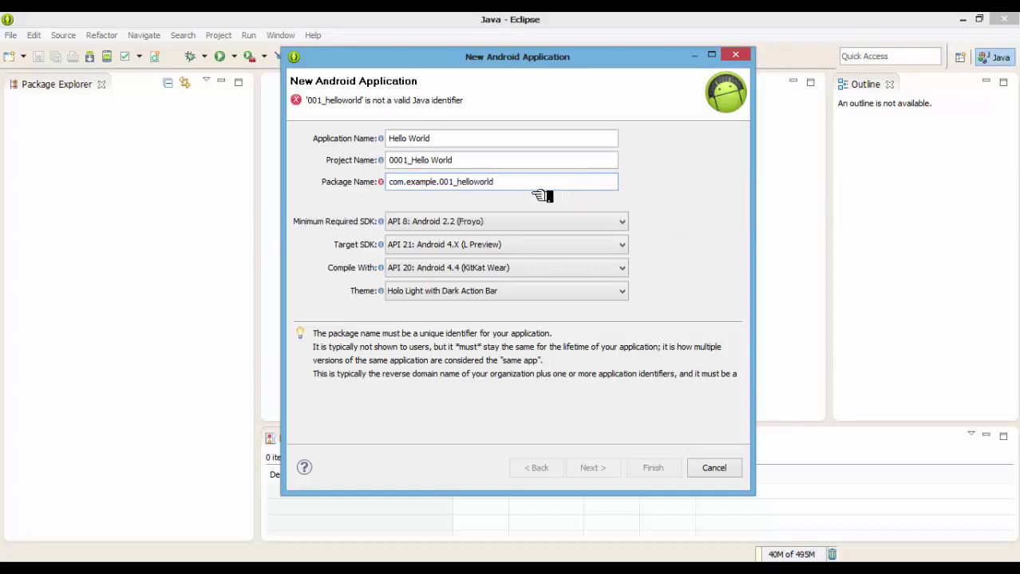
{"action": "key", "text": "shift+Tab"}
{"action": "key", "text": "shift+Tab"}
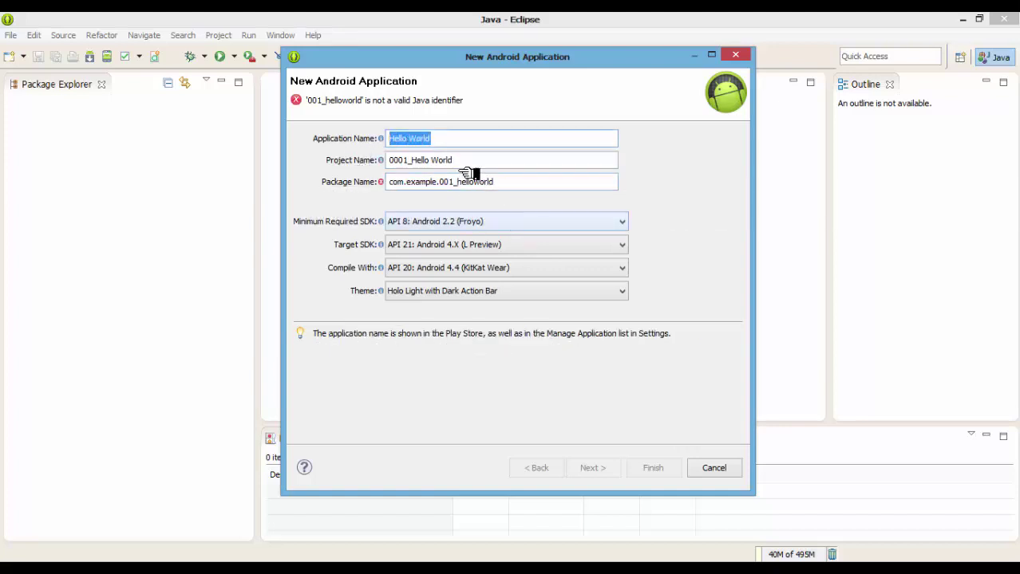
{"action": "key", "text": "Tab"}
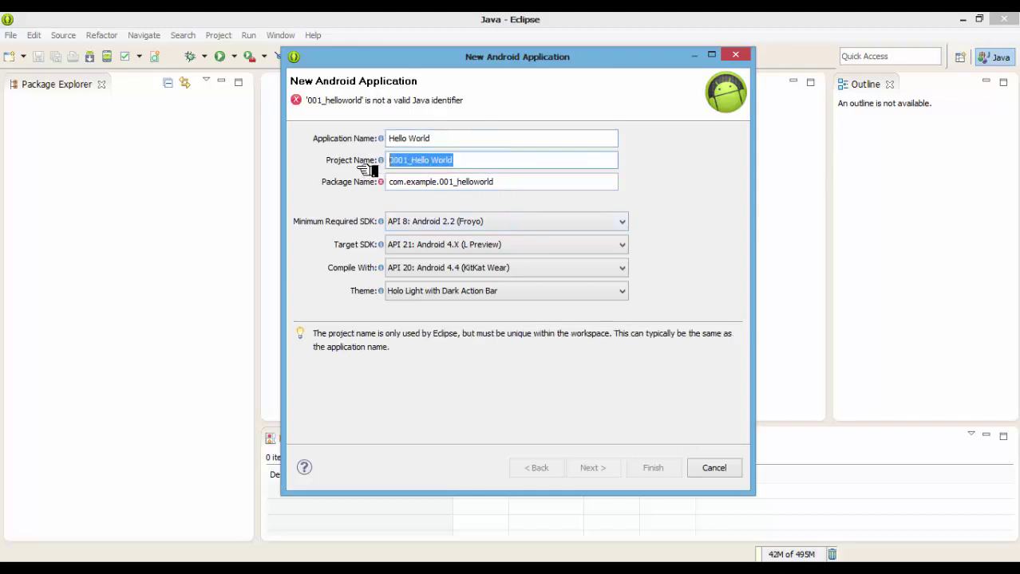
{"action": "key", "text": "Tab"}
{"action": "left_click", "coordinate": [510, 191]}
{"action": "left_click_drag", "start_coordinate": [510, 192], "coordinate": [369, 195]}
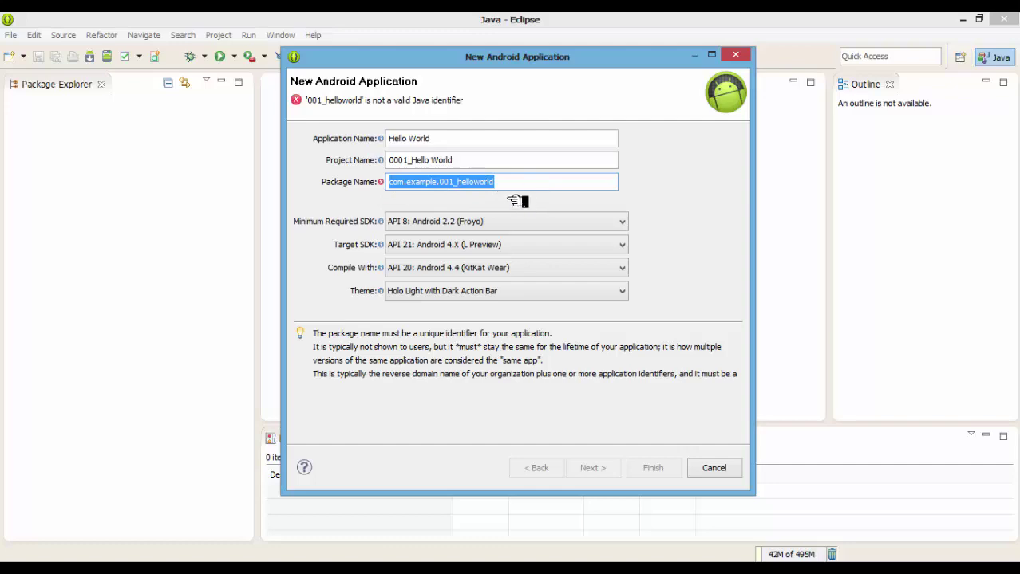
Switch to the presentation slide with the application naming rules.
{"action": "mouse_move", "coordinate": [391, 543]}
{"action": "left_click", "coordinate": [375, 479]}
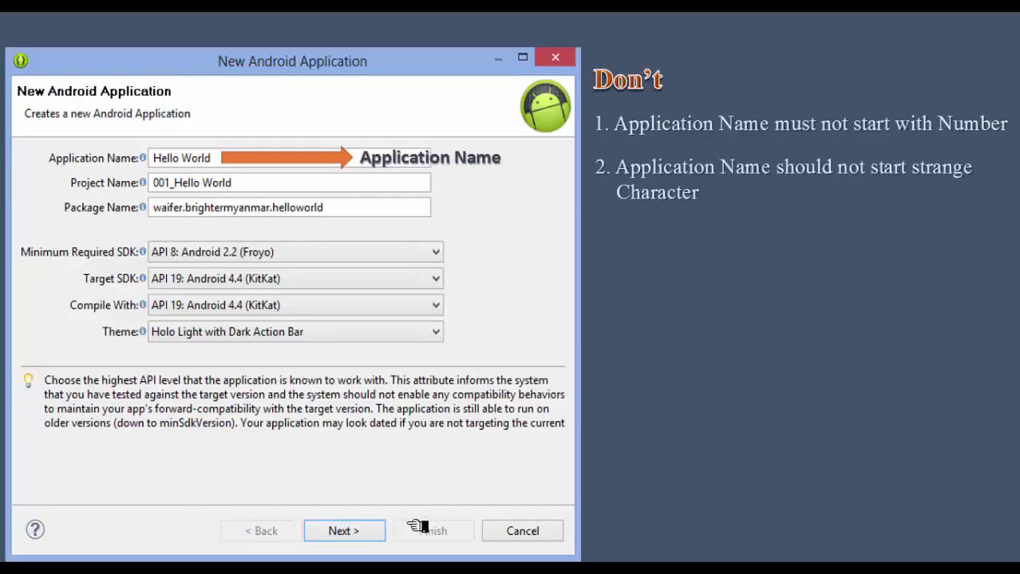
{"action": "left_click", "coordinate": [662, 355]}
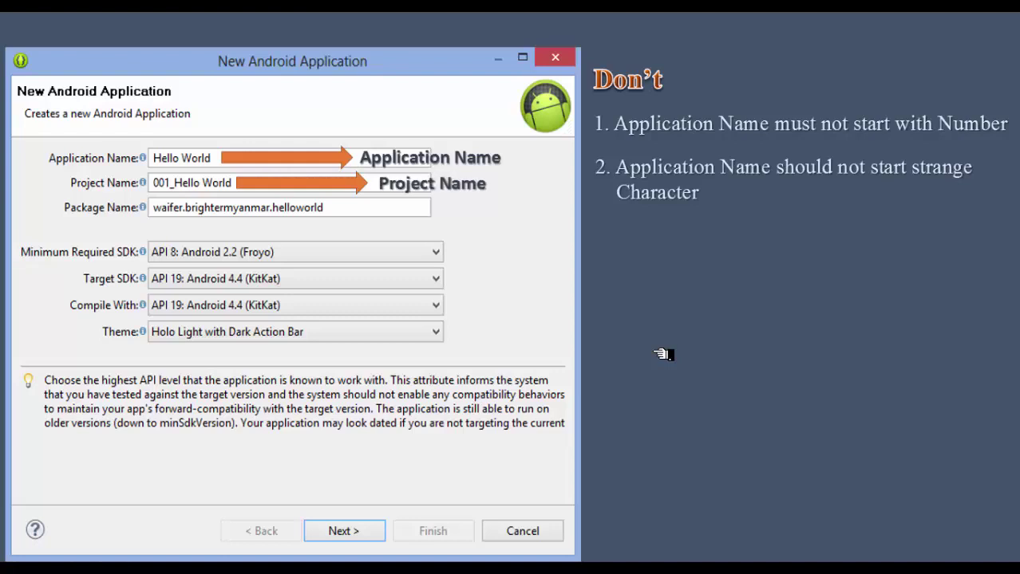
{"action": "left_click", "coordinate": [662, 355]}
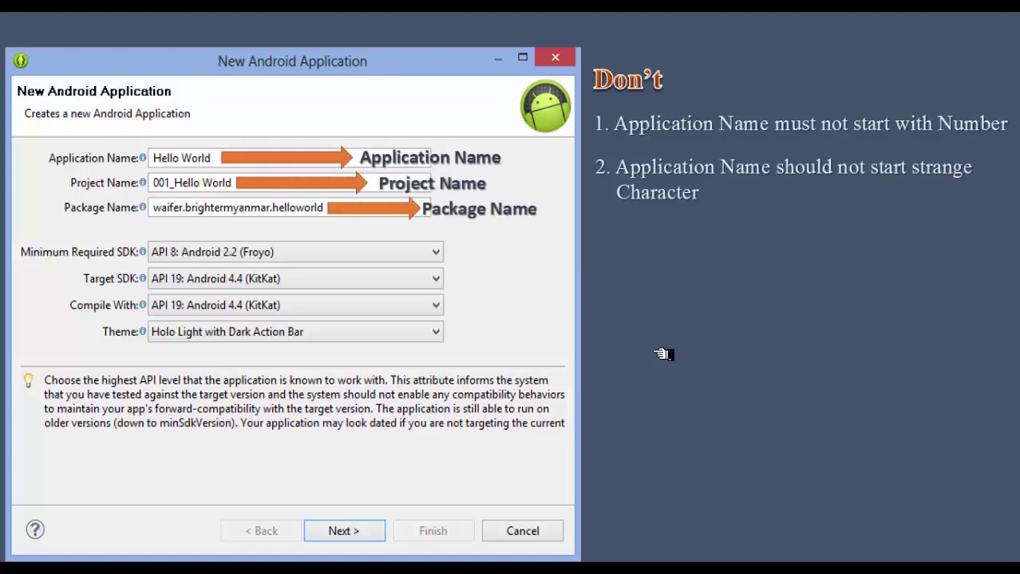
{"action": "left_click", "coordinate": [662, 355]}
{"action": "left_click", "coordinate": [662, 354]}
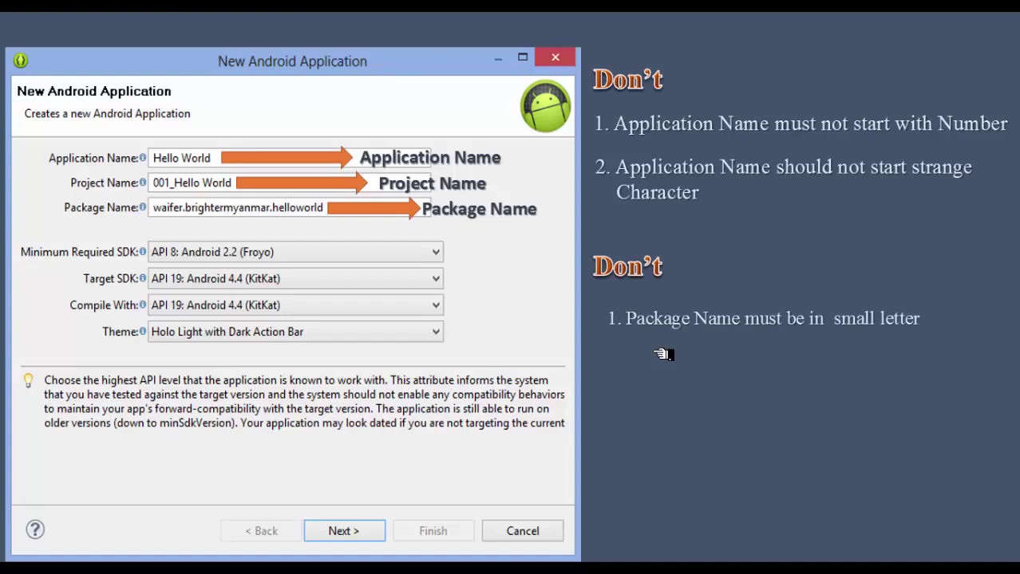
{"action": "left_click", "coordinate": [662, 354]}
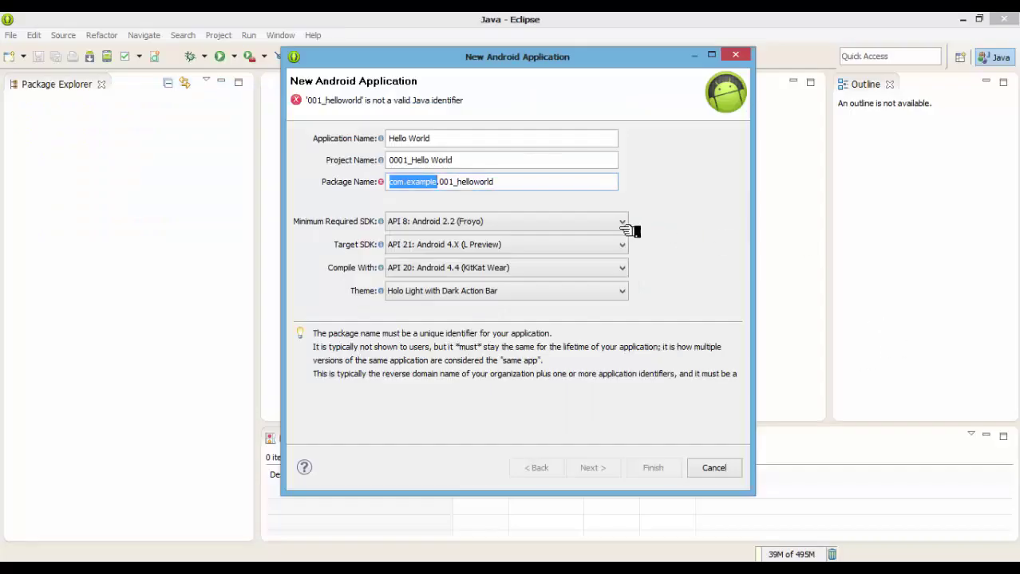
Try AFASDFSDF in uppercase as the package name, and clear it.
{"action": "left_click", "coordinate": [519, 185]}
{"action": "left_click_drag", "start_coordinate": [499, 184], "coordinate": [391, 191]}
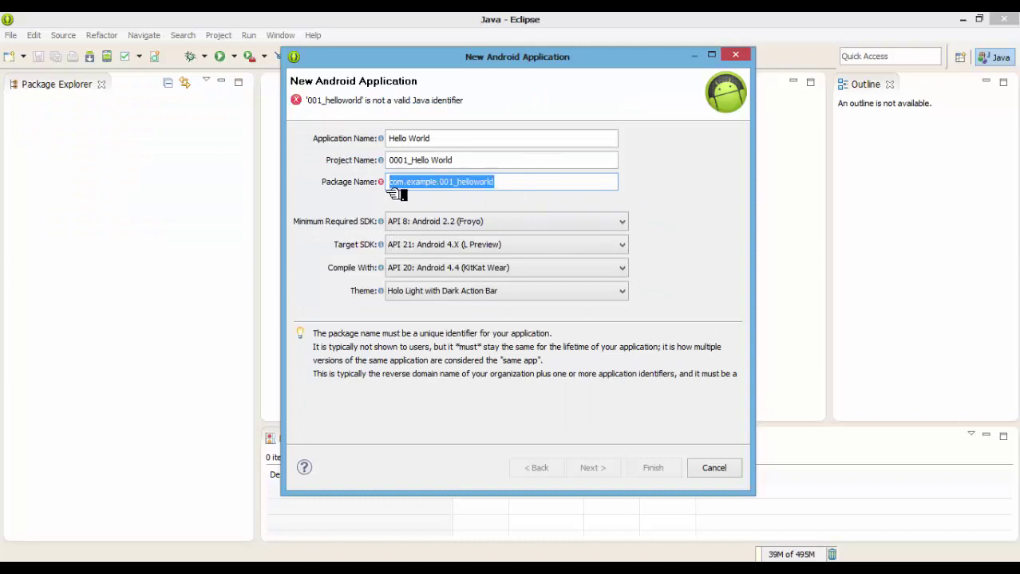
{"action": "type", "text": "AFAS"}
{"action": "type", "text": "DFSDF"}
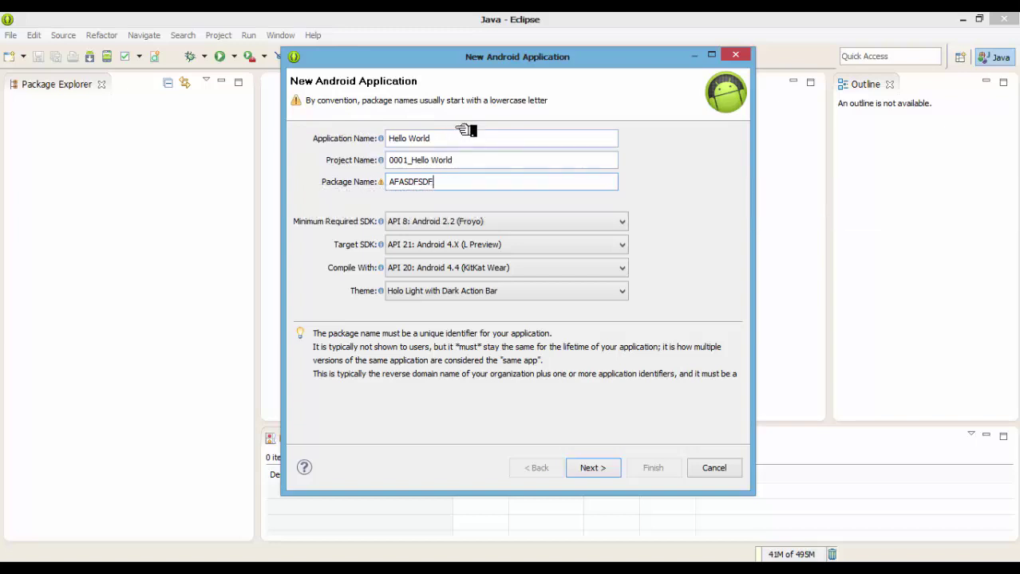
{"action": "left_click_drag", "start_coordinate": [471, 192], "coordinate": [375, 192]}
{"action": "key", "text": "BackSpace"}
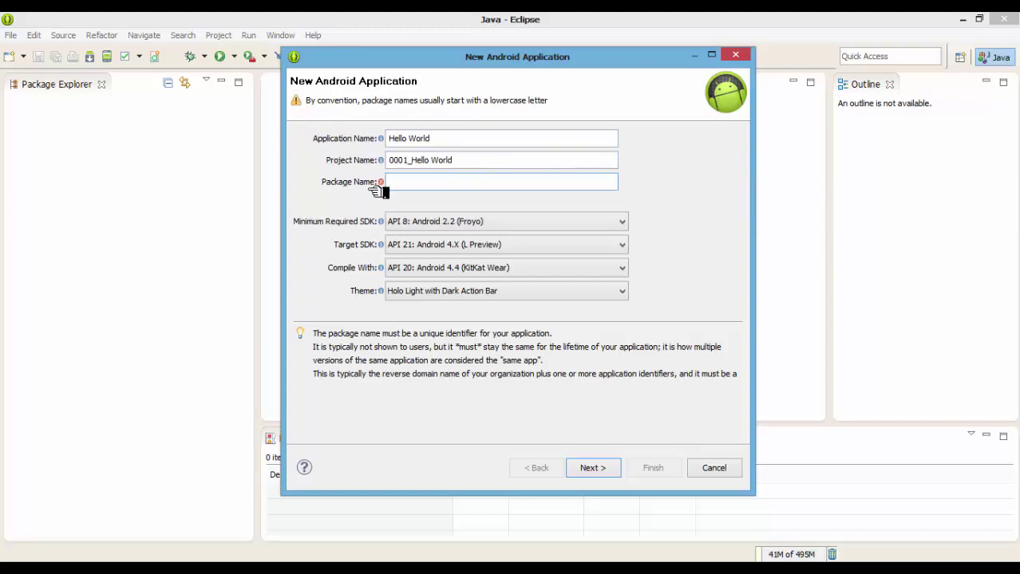
Try a dot-separated package name made of the author's full name in lowercase followed by .brightermyanmar.
{"action": "type", "text": "waifer"}
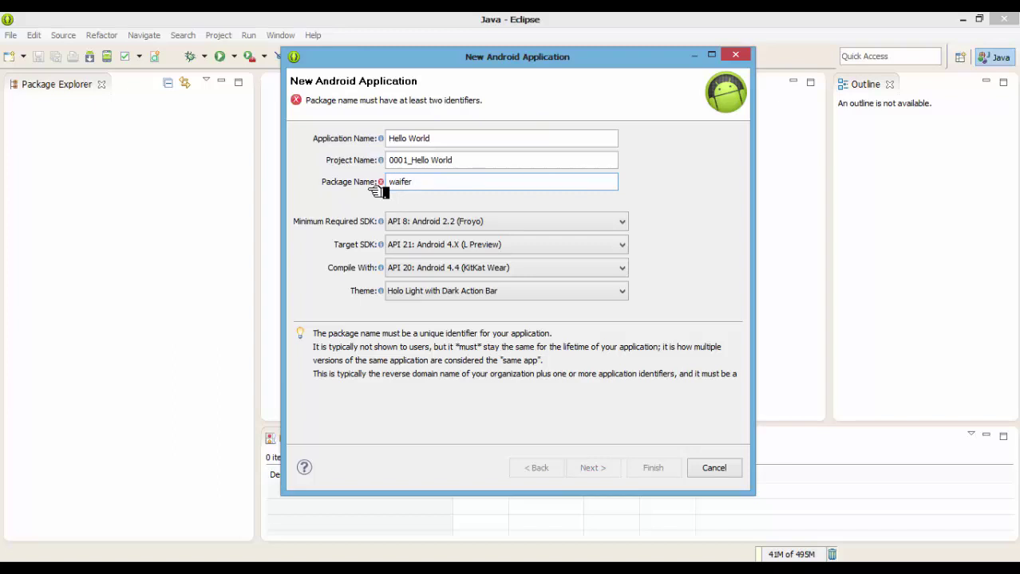
{"action": "type", "text": "."}
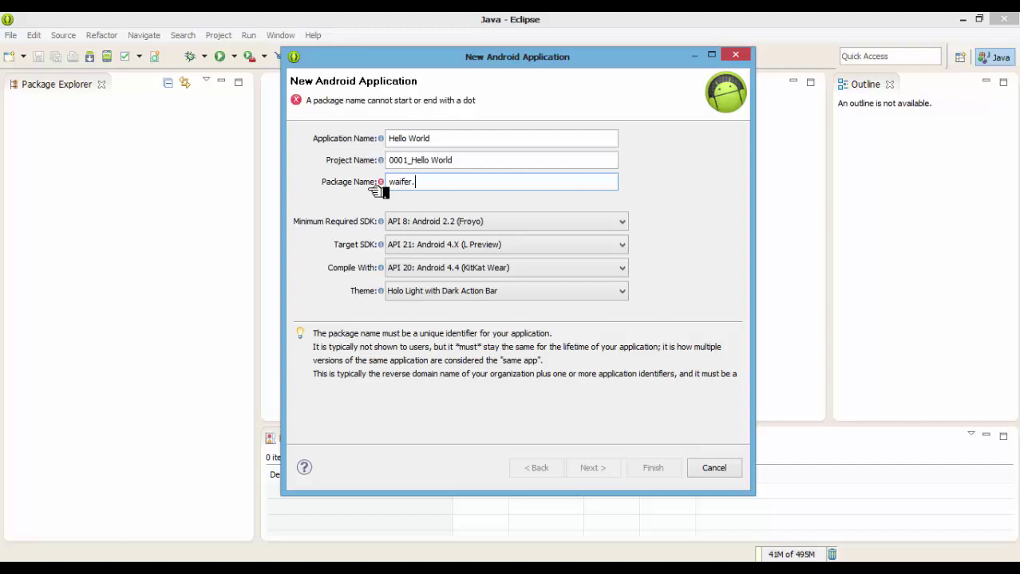
{"action": "type", "text": "kolar"}
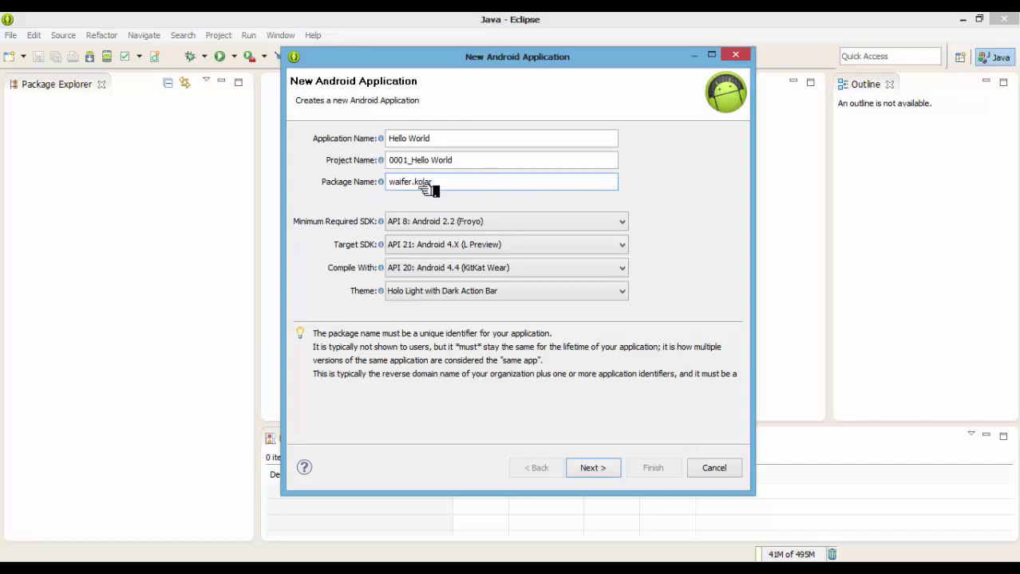
{"action": "mouse_move", "coordinate": [414, 183]}
{"action": "left_mouse_down"}
{"action": "mouse_move", "coordinate": [395, 185]}
{"action": "mouse_move", "coordinate": [417, 191]}
{"action": "left_mouse_up"}
{"action": "left_click", "coordinate": [433, 184]}
{"action": "left_click", "coordinate": [435, 185]}
{"action": "left_click", "coordinate": [465, 192]}
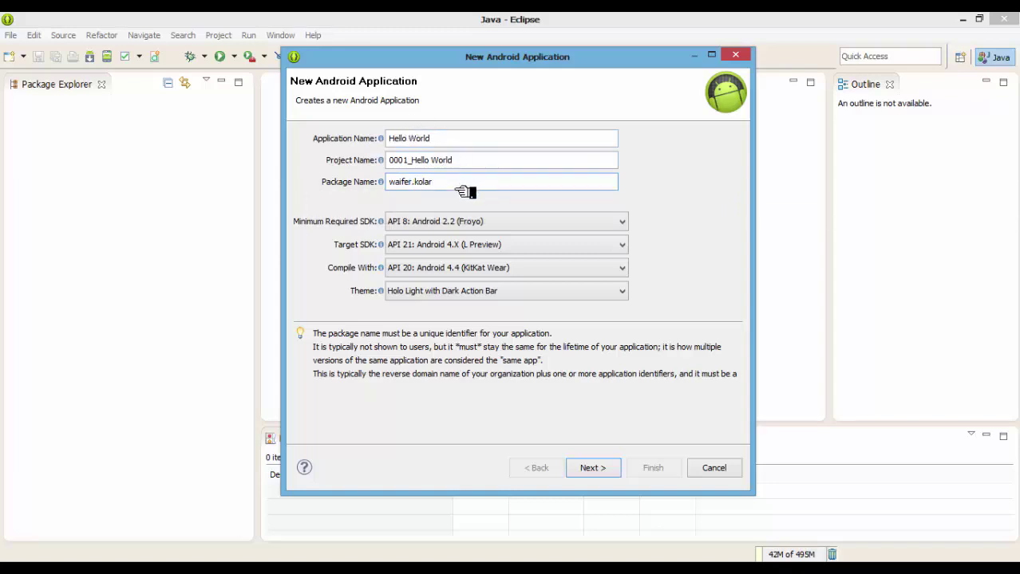
{"action": "type", "text": ","}
{"action": "type", "text": ".brightermyanmar"}
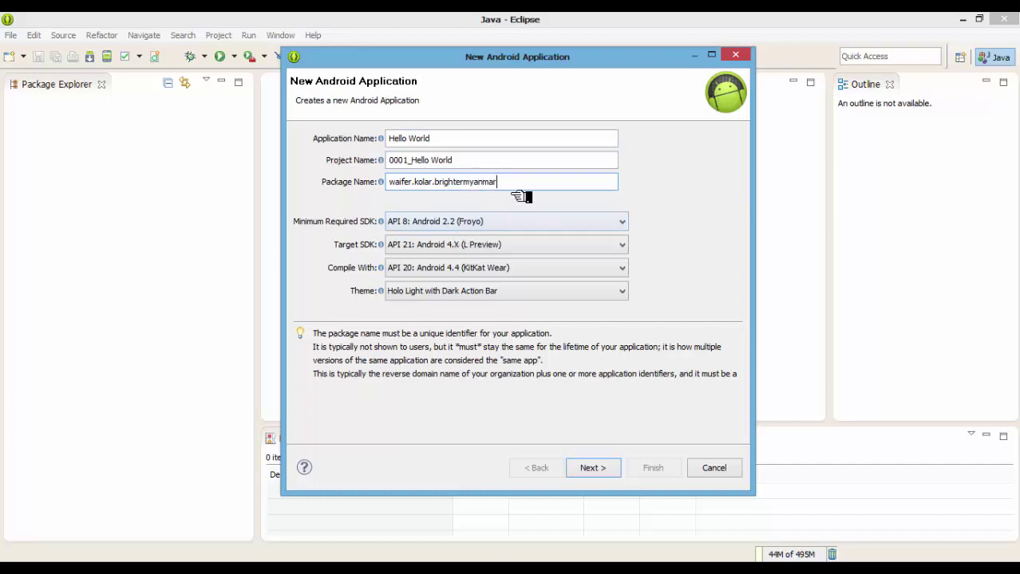
Try a longer package name with the author's full name followed by .asdf.asdf.asdf.
{"action": "left_click_drag", "start_coordinate": [512, 190], "coordinate": [380, 192]}
{"action": "type", "text": "wa"}
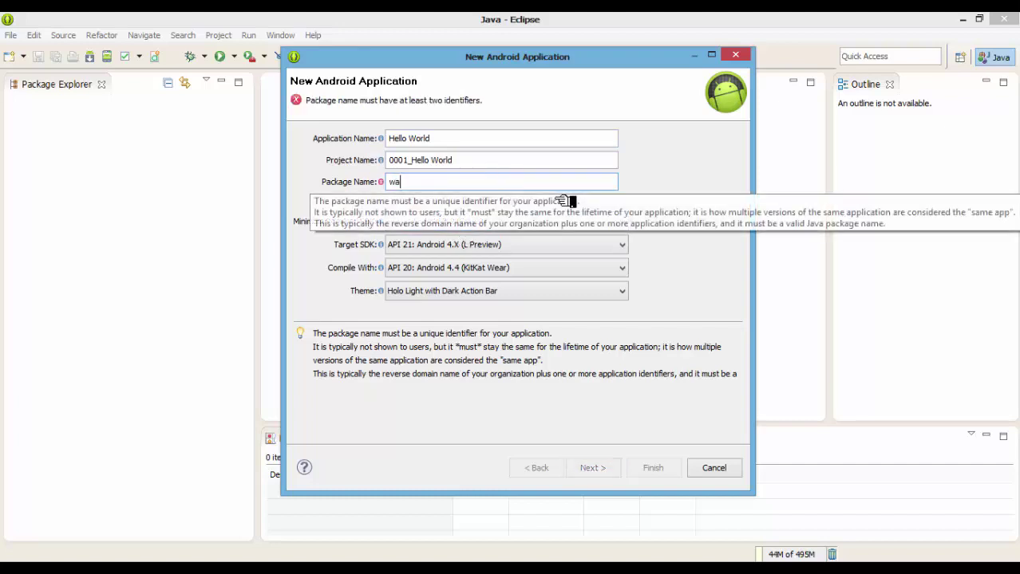
{"action": "type", "text": "ifer."}
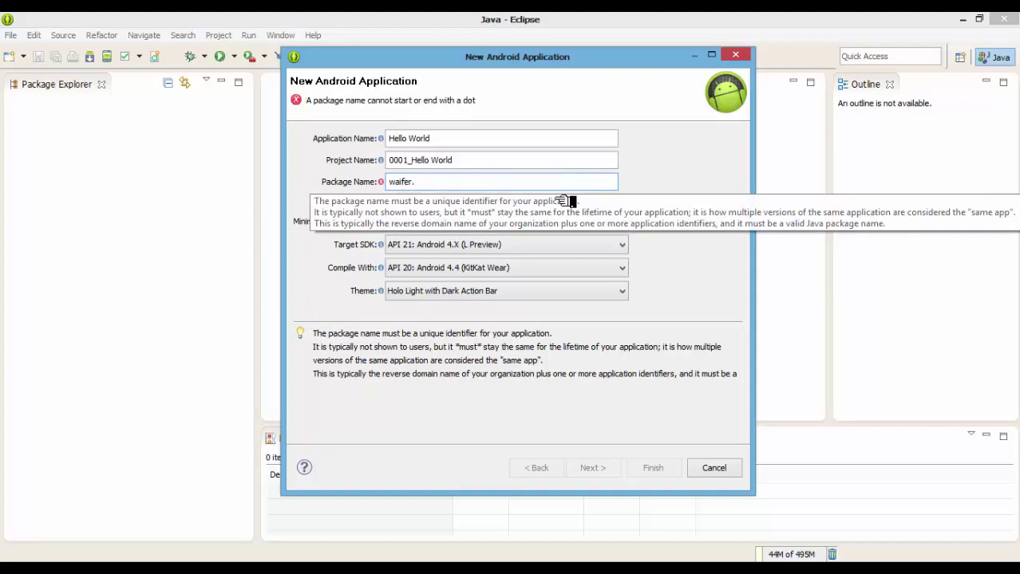
{"action": "type", "text": "kolar."}
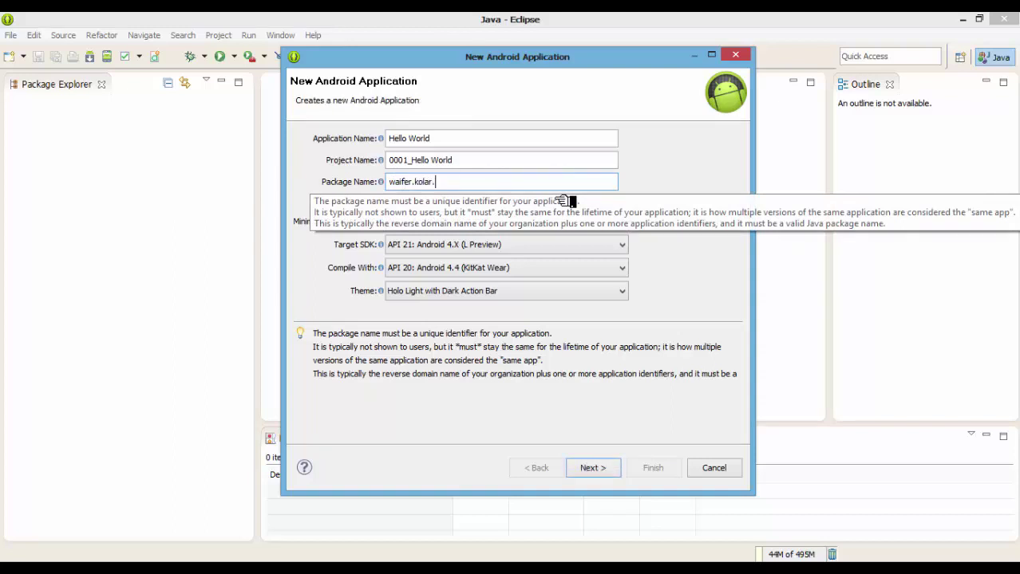
{"action": "type", "text": "asdf.asdf.asdf"}
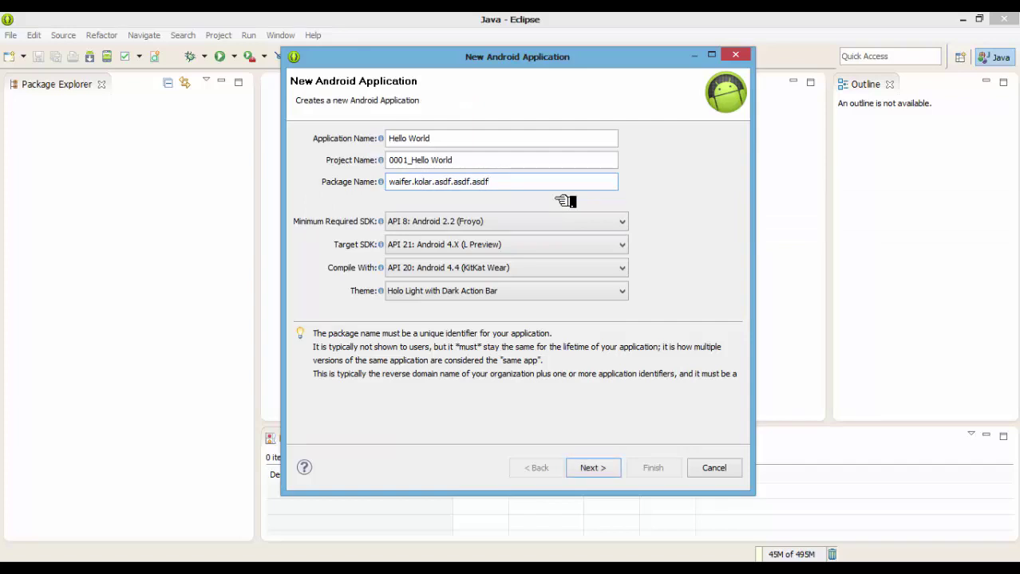
Replace the package name with the author's first name in lowercase followed by .brightermyanmar.helloworld.
{"action": "left_click_drag", "start_coordinate": [520, 189], "coordinate": [421, 185]}
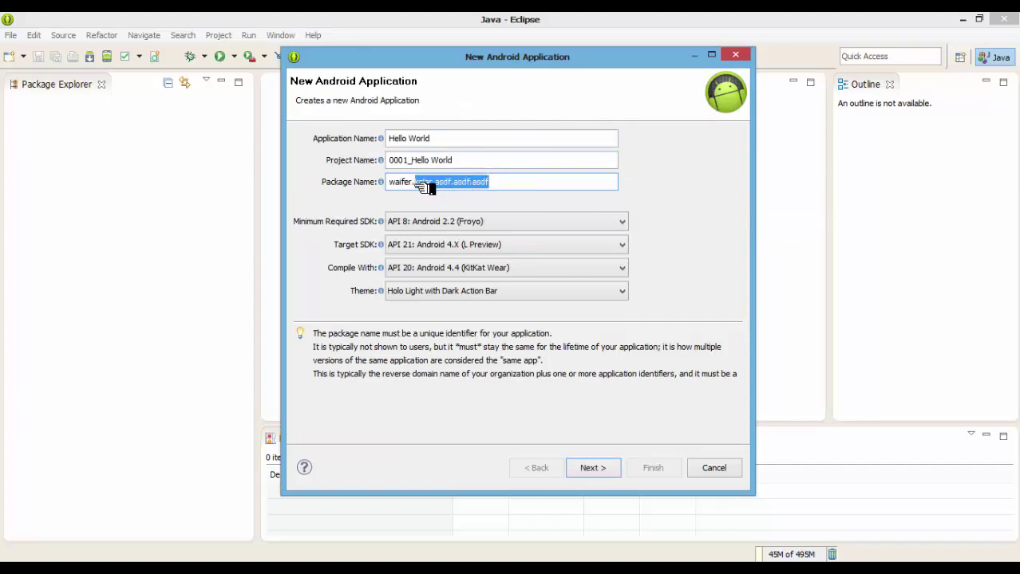
{"action": "key", "text": "BackSpace"}
{"action": "key", "text": "BackSpace"}
{"action": "key", "text": "BackSpace"}
{"action": "key", "text": "BackSpace"}
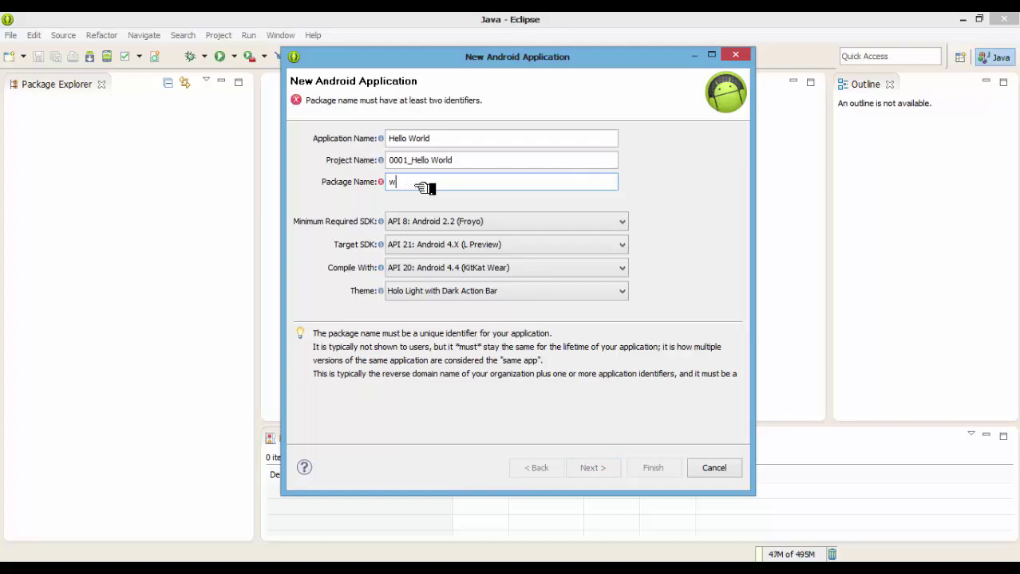
{"action": "key", "text": "BackSpace"}
{"action": "type", "text": "waifer."}
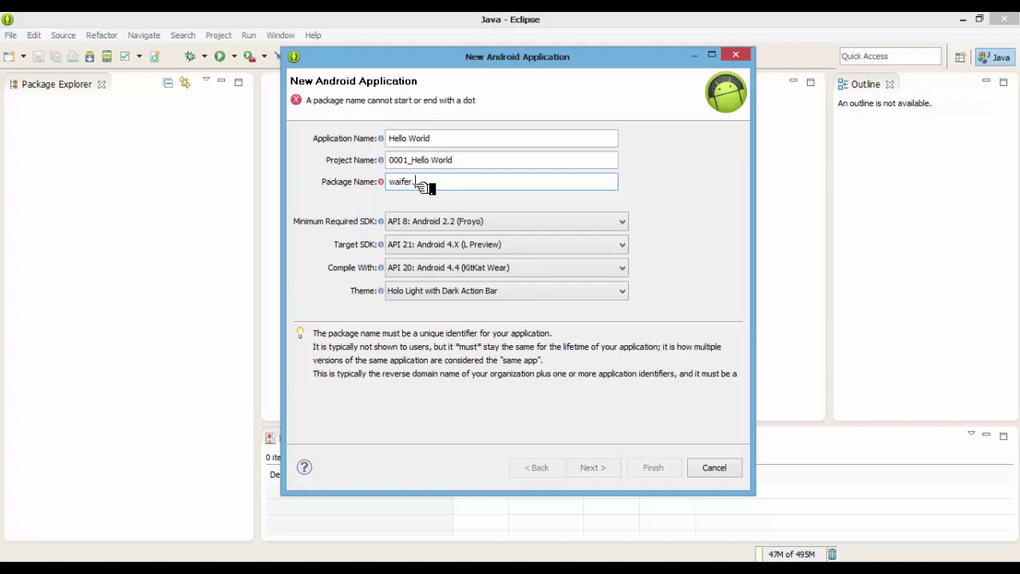
{"action": "type", "text": "bes"}
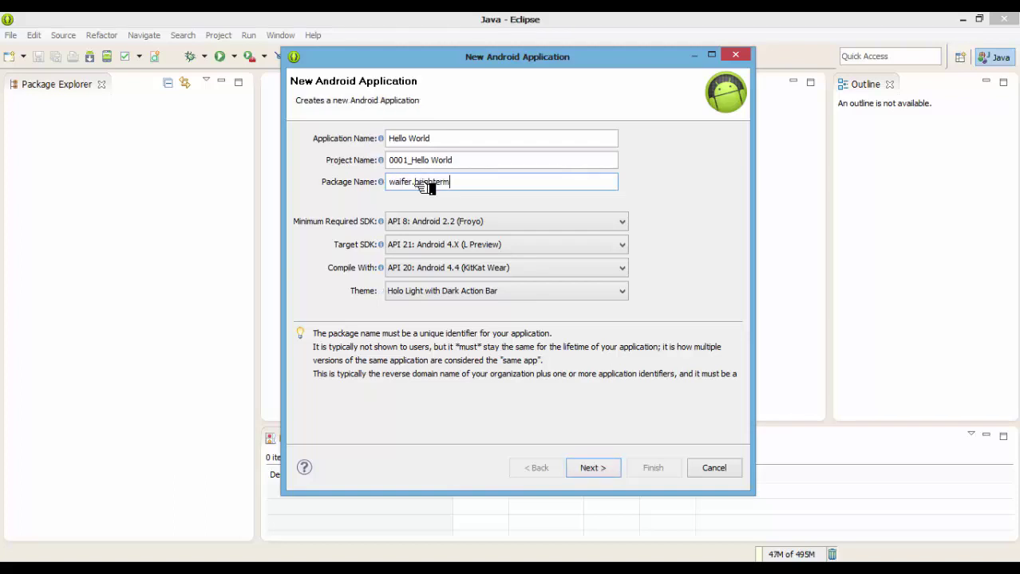
{"action": "type", "text": "termyanmar."}
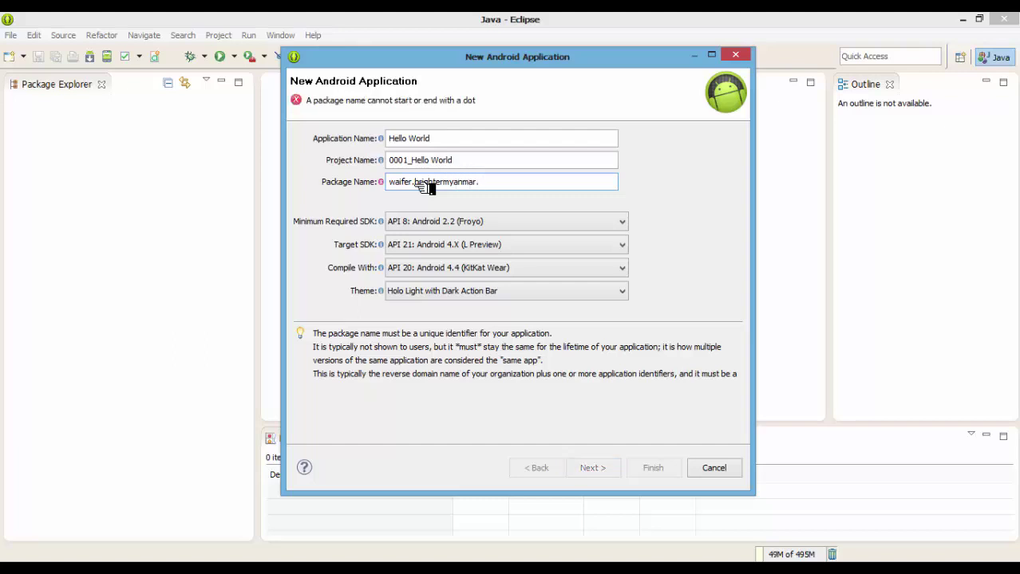
{"action": "type", "text": "helloworld"}
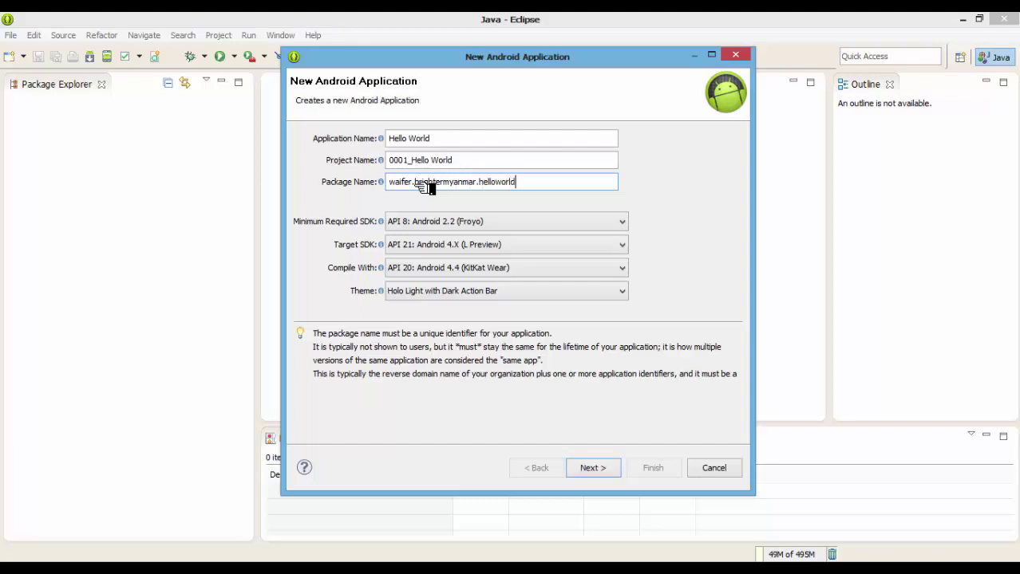
{"action": "left_click_drag", "start_coordinate": [526, 185], "coordinate": [397, 187]}
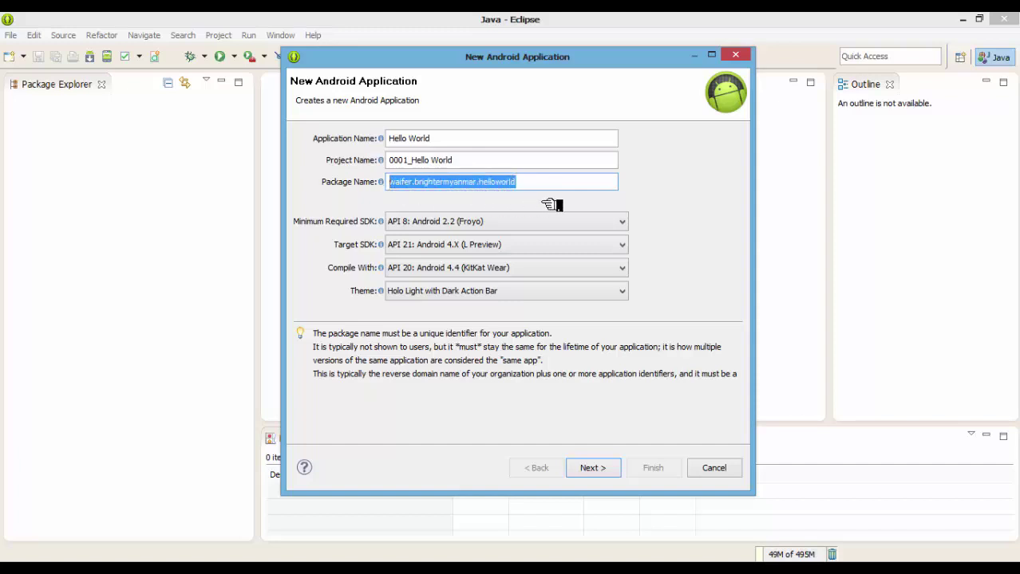
{"action": "left_click_drag", "start_coordinate": [559, 199], "coordinate": [398, 201]}
Set the minimum required SDK to API 12: Android 3.1 (Honeycomb).
{"action": "left_click_drag", "start_coordinate": [541, 73], "coordinate": [529, 59]}
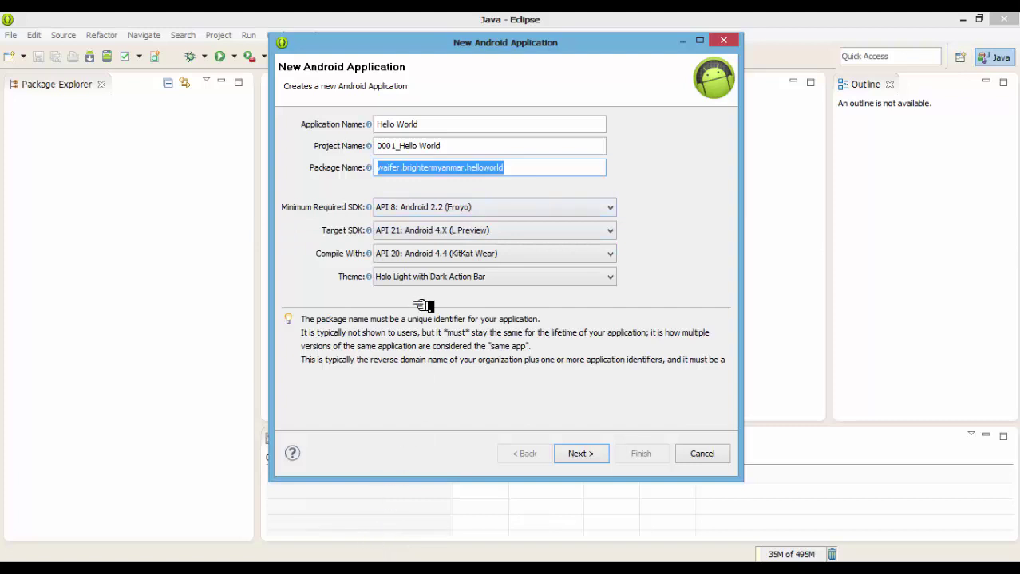
{"action": "left_click", "coordinate": [423, 224]}
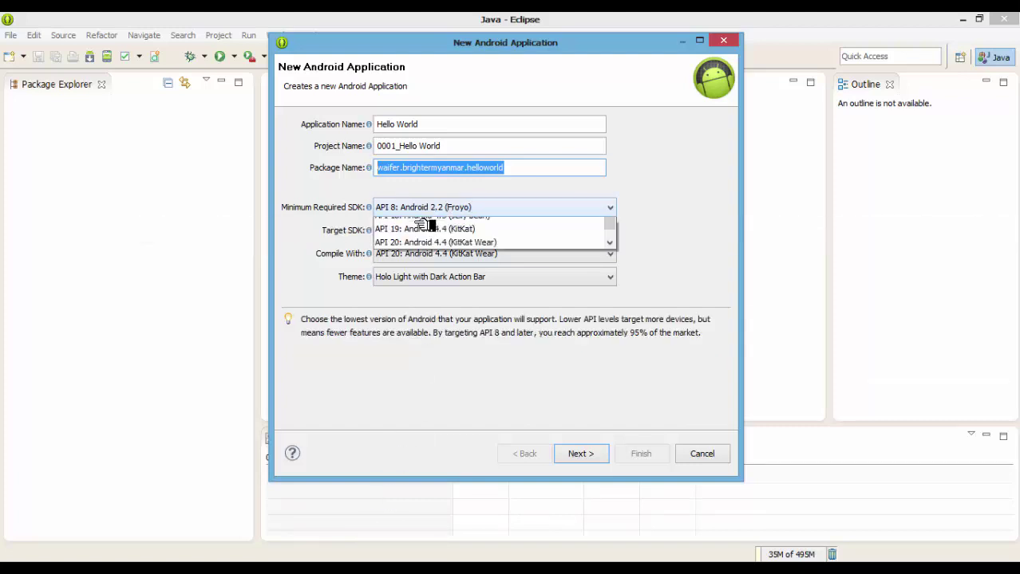
{"action": "left_click", "coordinate": [422, 224]}
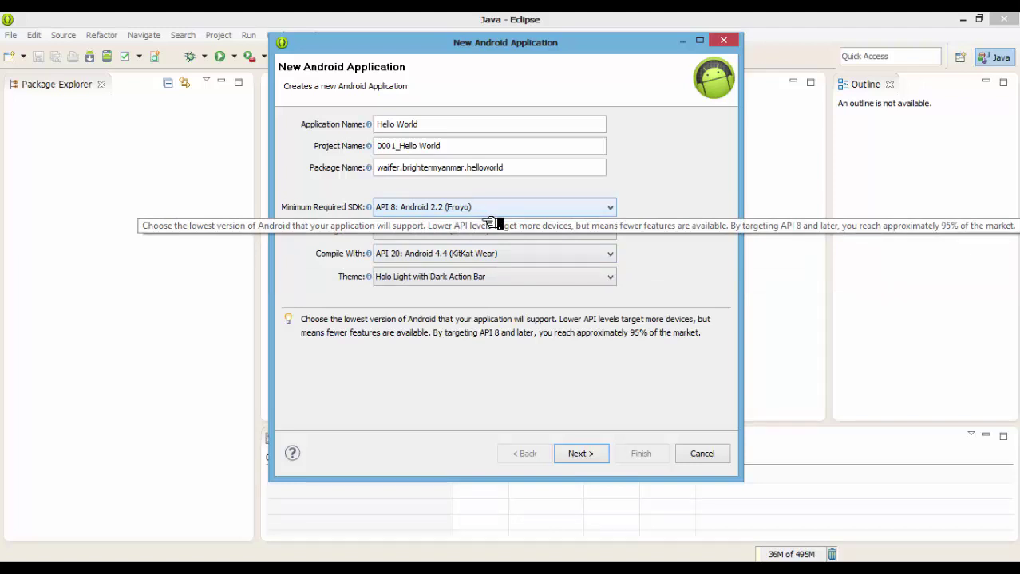
{"action": "left_click", "coordinate": [490, 220]}
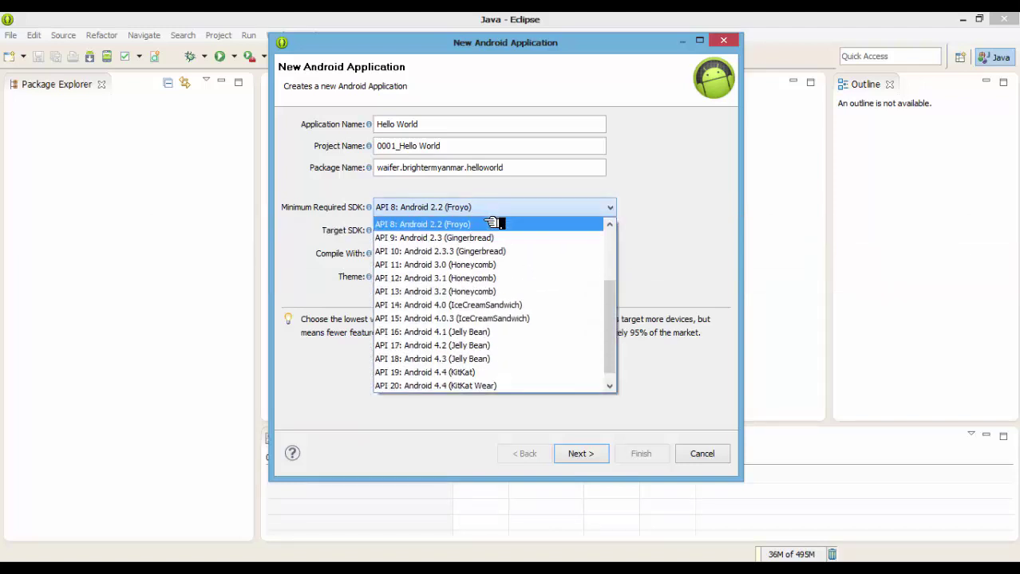
{"action": "left_click", "coordinate": [442, 222]}
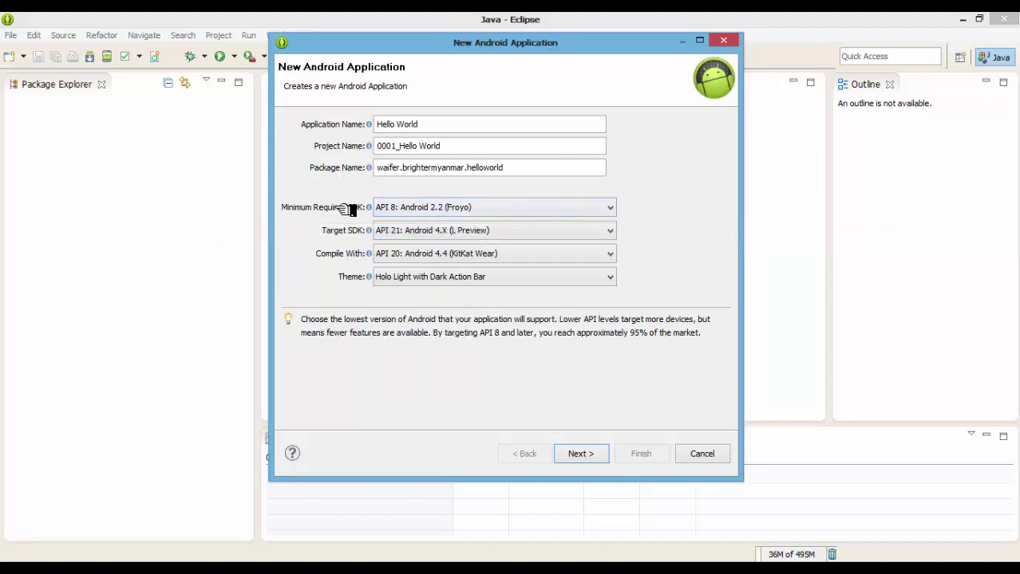
{"action": "left_click", "coordinate": [431, 215]}
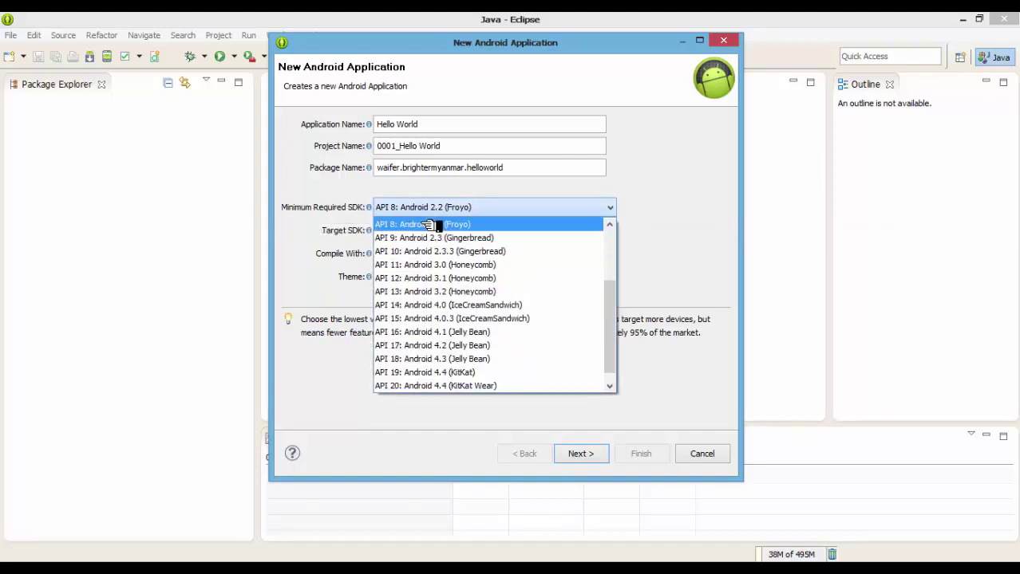
{"action": "left_click", "coordinate": [467, 289]}
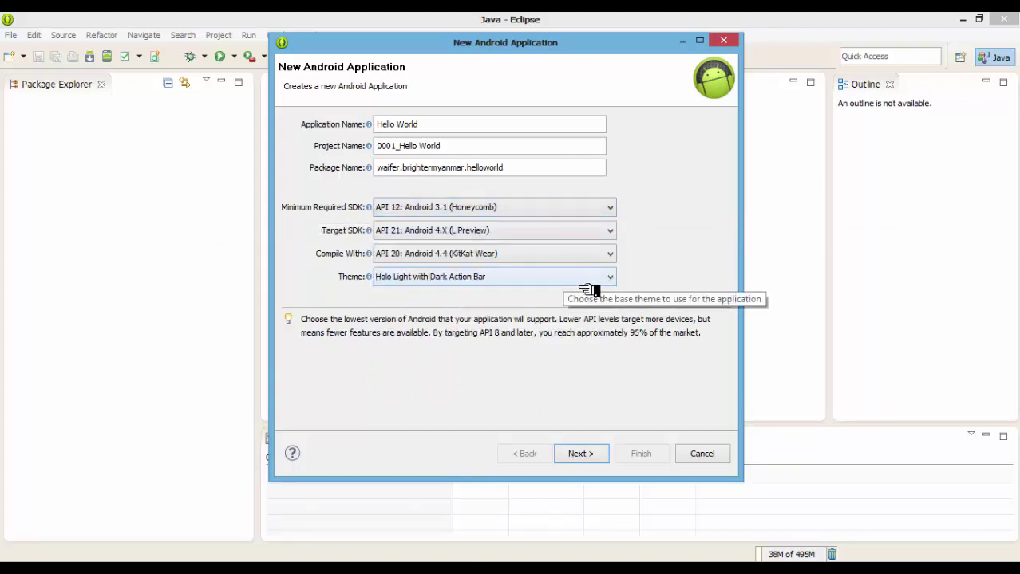
Set the minimum required SDK to API 8: Android 2.2 (Froyo).
{"action": "left_click", "coordinate": [440, 214]}
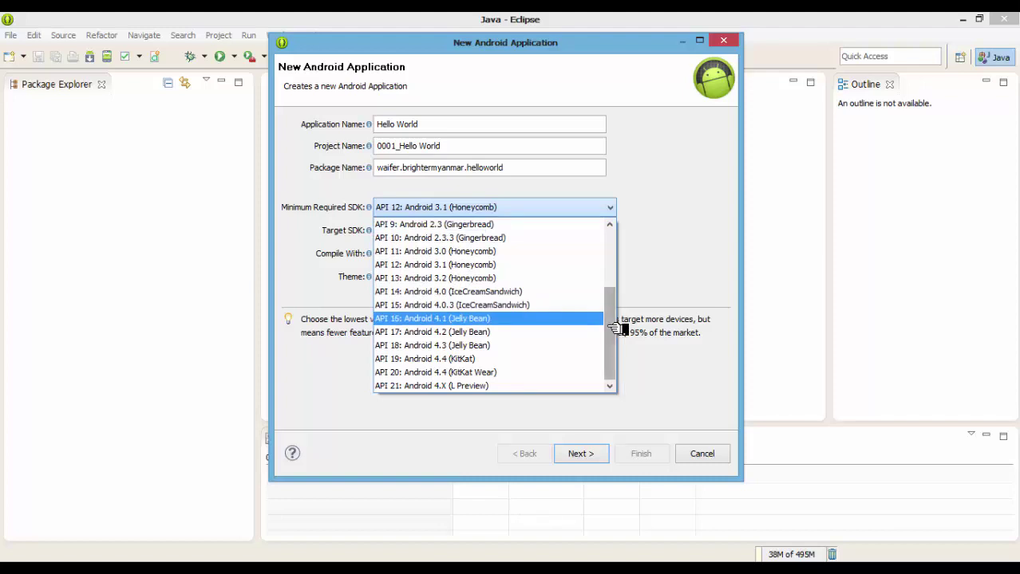
{"action": "left_click_drag", "start_coordinate": [615, 319], "coordinate": [614, 255]}
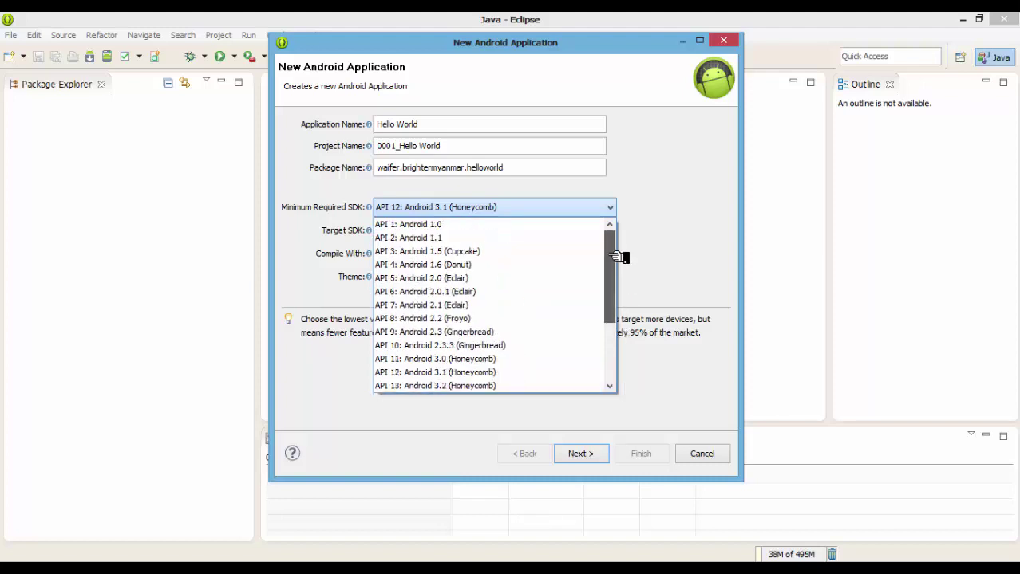
{"action": "left_click", "coordinate": [557, 214]}
{"action": "left_click", "coordinate": [518, 214]}
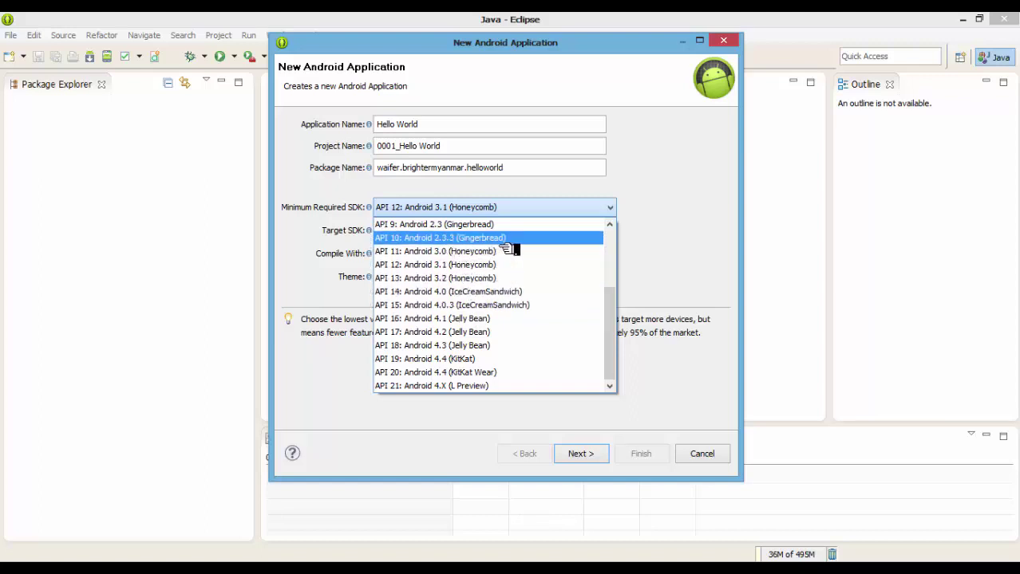
{"action": "left_click", "coordinate": [464, 216]}
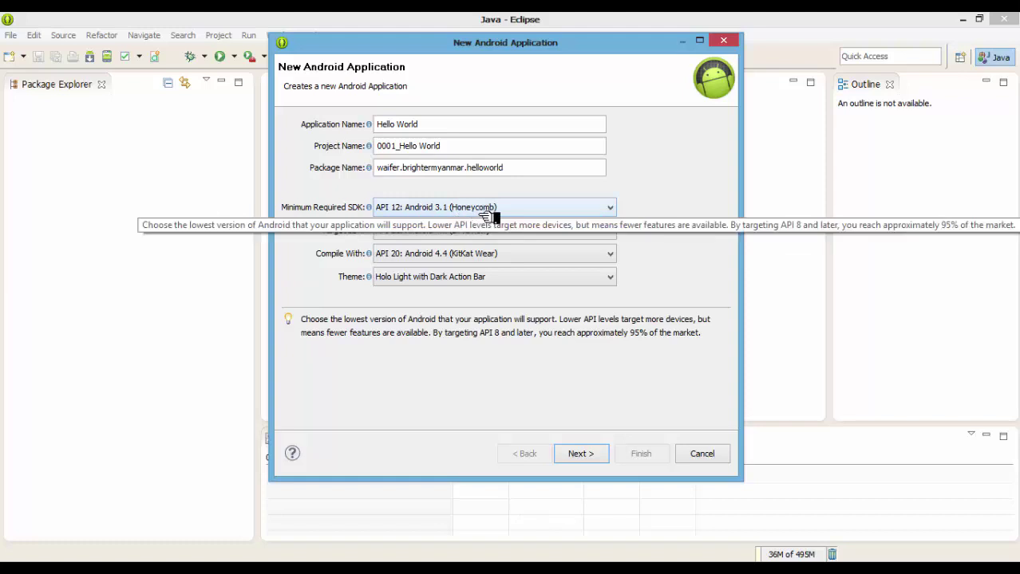
{"action": "left_click", "coordinate": [485, 209]}
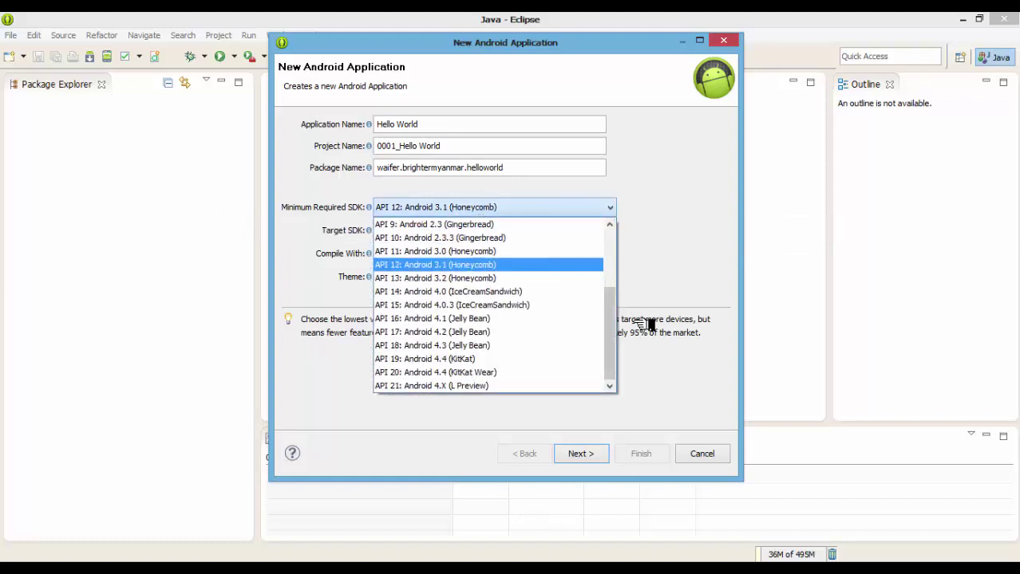
{"action": "left_click_drag", "start_coordinate": [609, 319], "coordinate": [610, 249]}
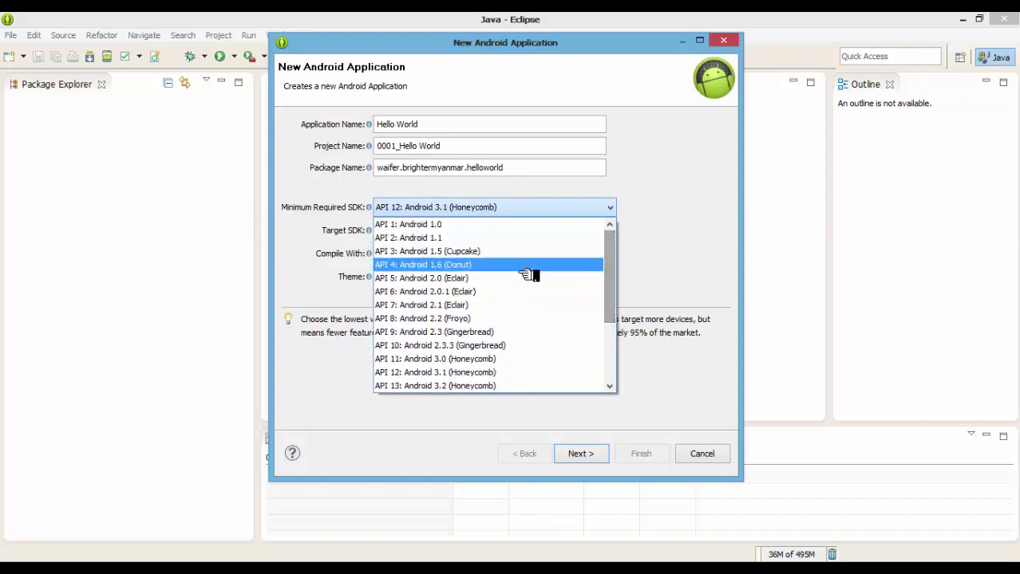
{"action": "left_click", "coordinate": [461, 321]}
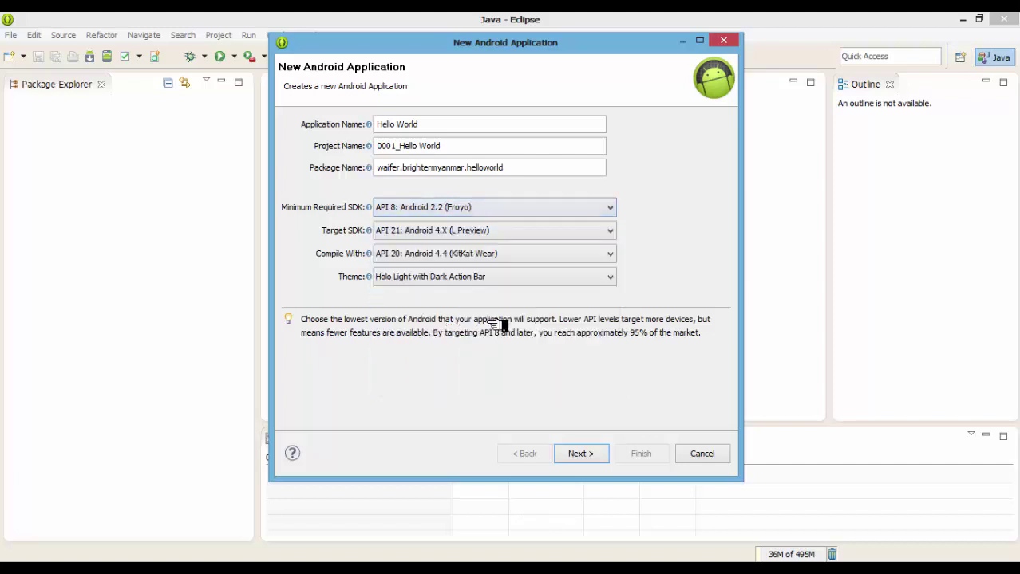
Examine the Android versions offered for the minimum required SDK, keeping API 8: Android 2.2 (Froyo) selected.
{"action": "left_click", "coordinate": [512, 213]}
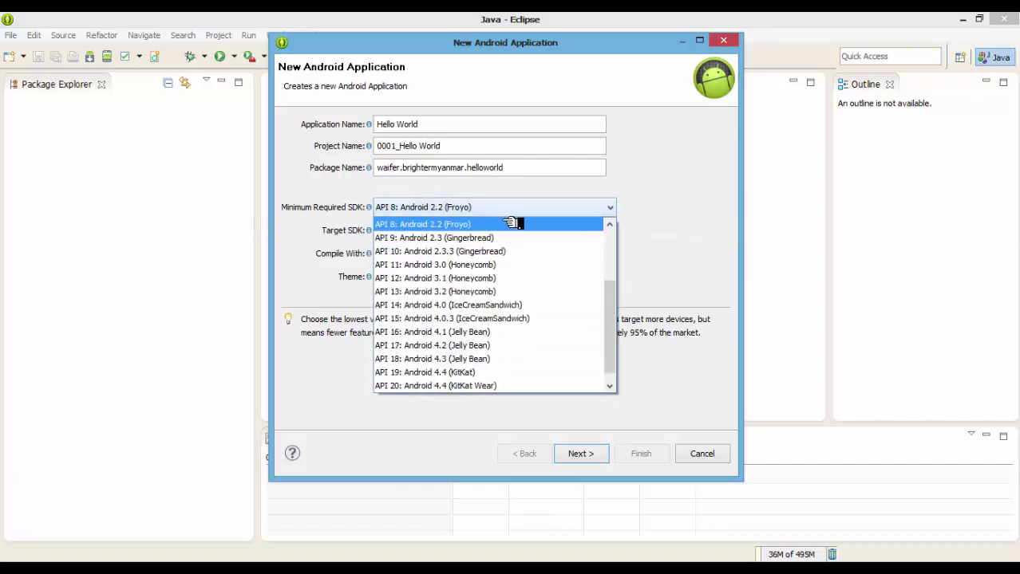
{"action": "left_click", "coordinate": [449, 224]}
{"action": "left_click", "coordinate": [447, 220]}
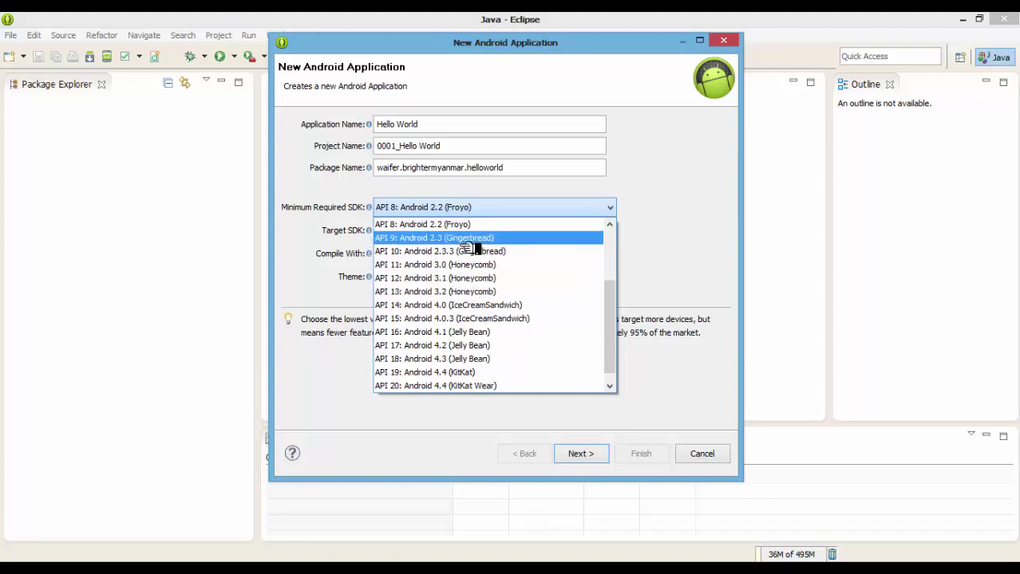
{"action": "left_click_drag", "start_coordinate": [612, 326], "coordinate": [610, 265]}
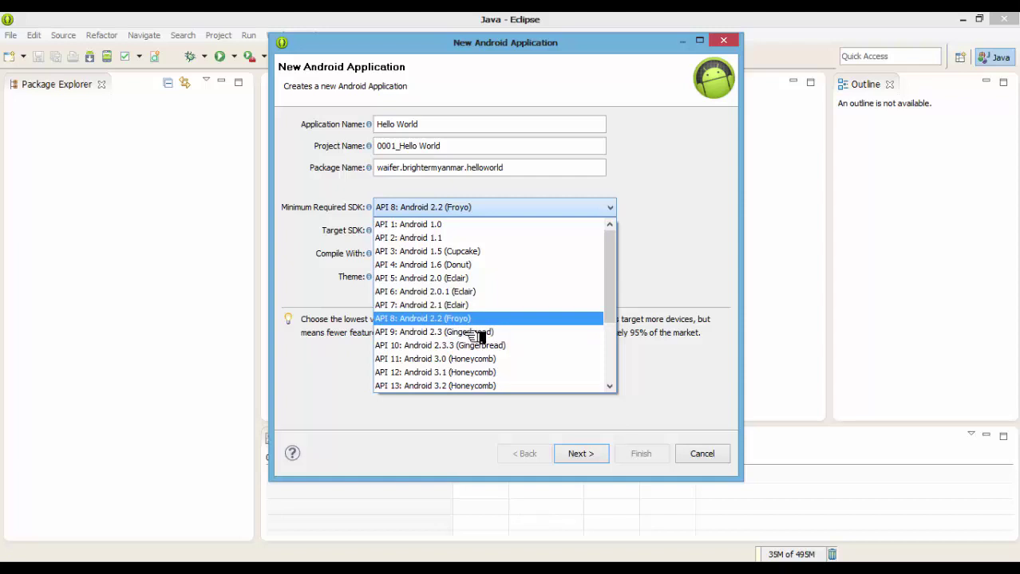
{"action": "key", "text": "Escape"}
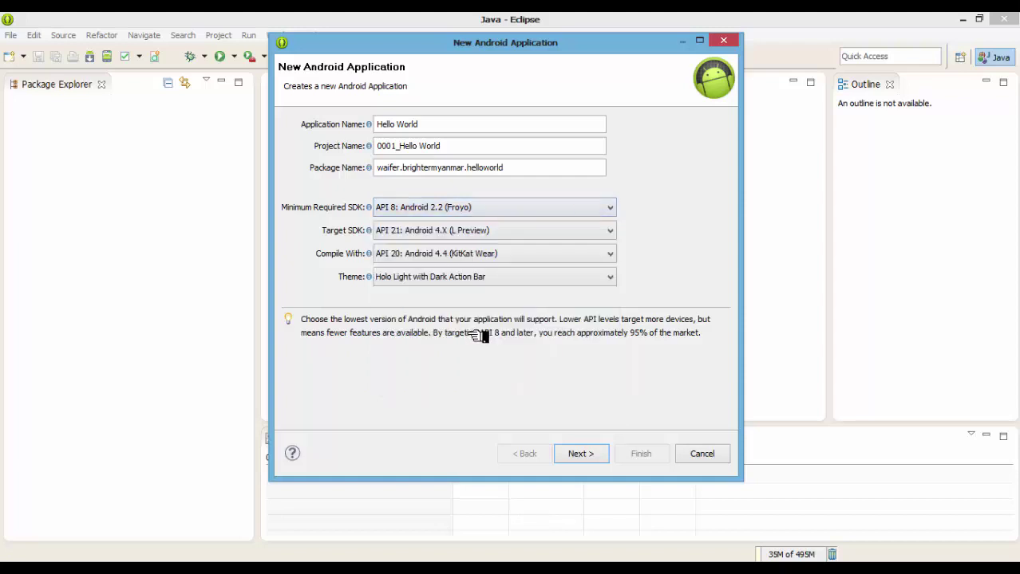
{"action": "left_click", "coordinate": [528, 215]}
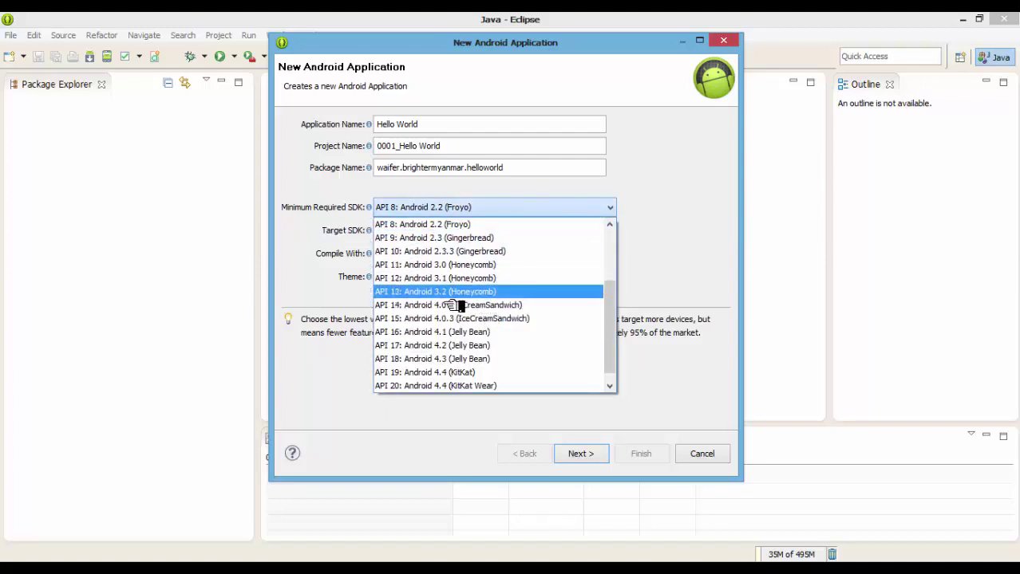
{"action": "left_click", "coordinate": [459, 226]}
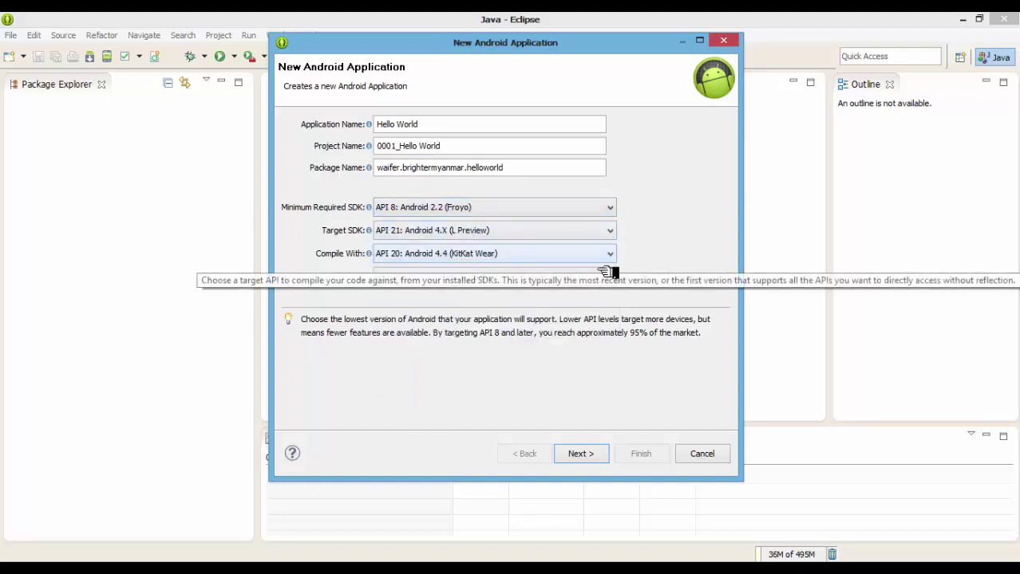
{"action": "left_click", "coordinate": [564, 209]}
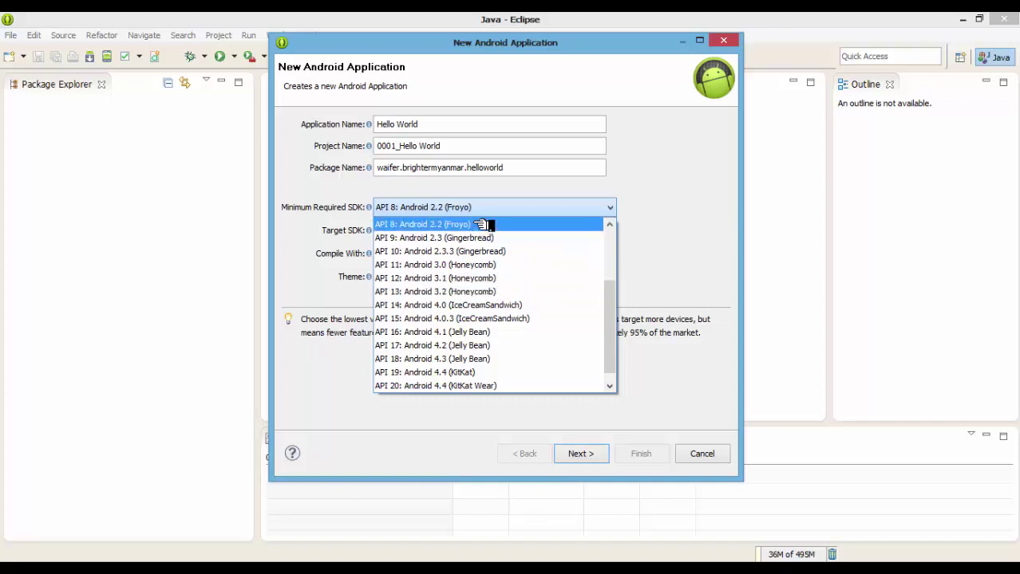
{"action": "left_click", "coordinate": [482, 224]}
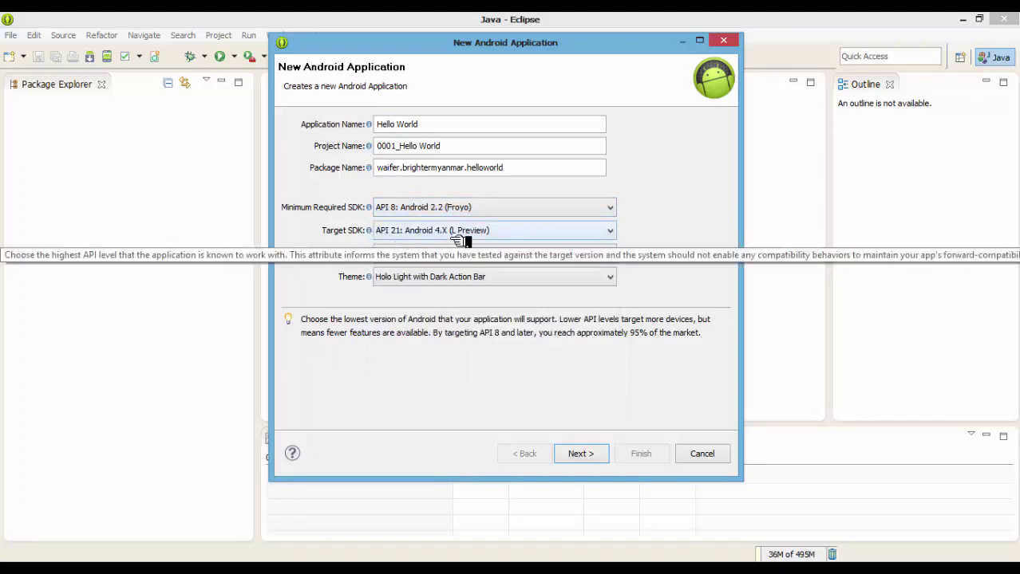
Set the target SDK to API 19: Android 4.4 (KitKat).
{"action": "left_click", "coordinate": [498, 234]}
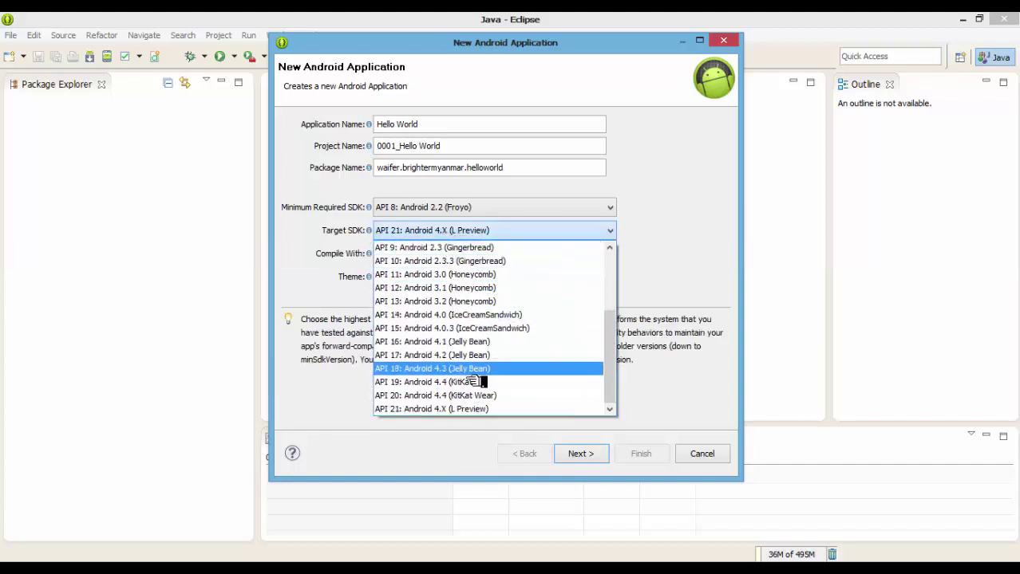
{"action": "left_click", "coordinate": [475, 389]}
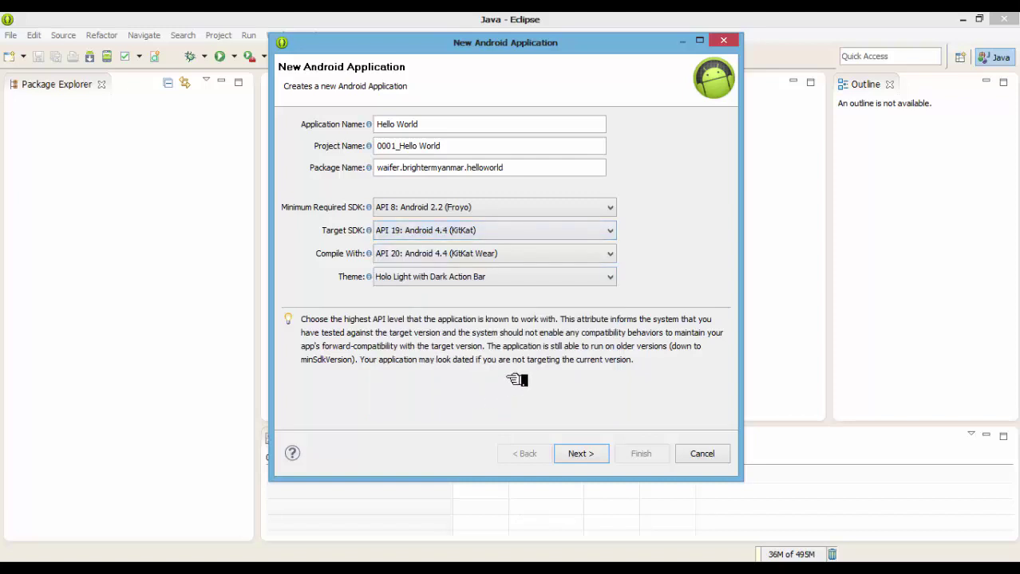
{"action": "left_click", "coordinate": [611, 234]}
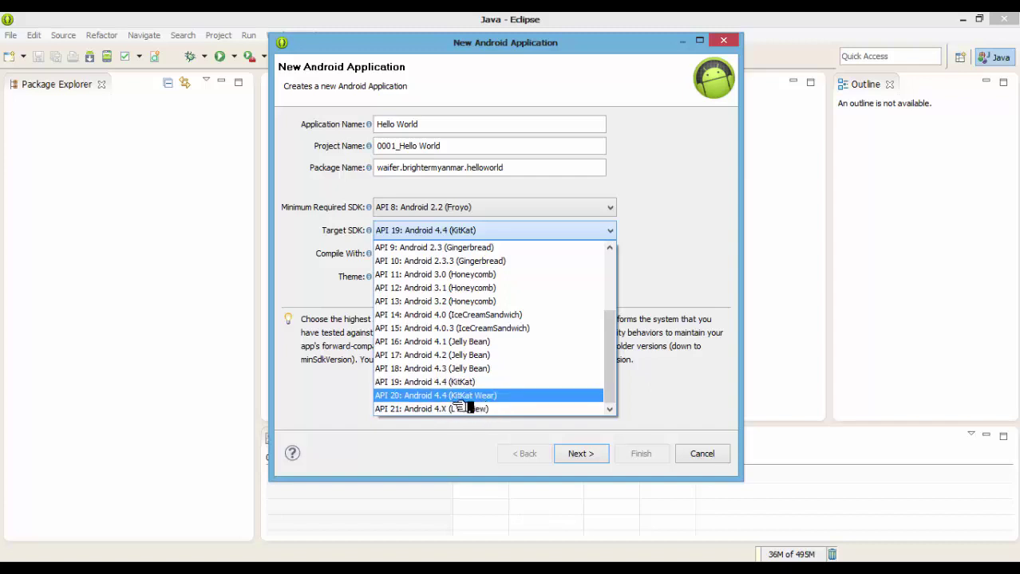
{"action": "left_click", "coordinate": [482, 235]}
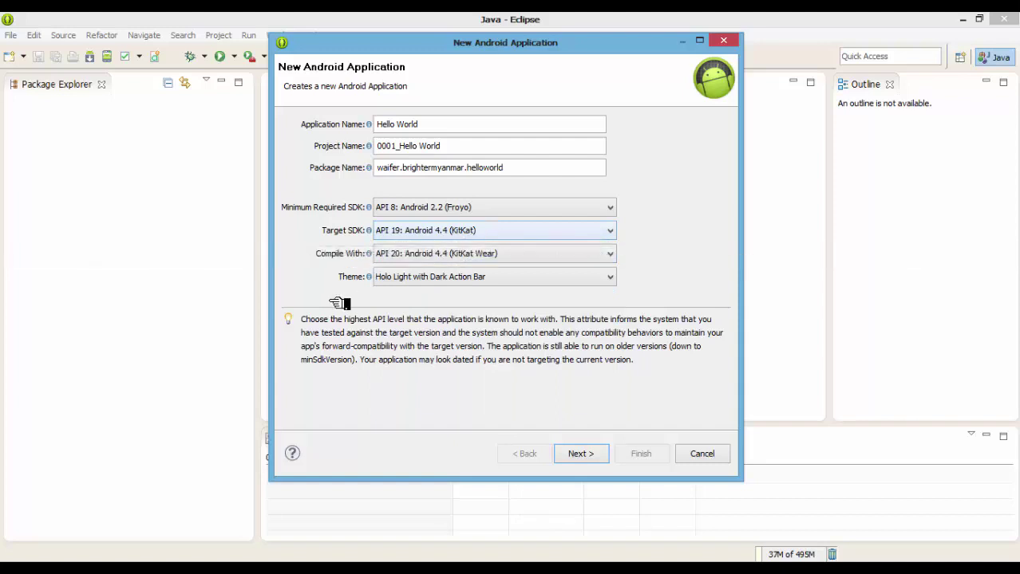
Set the SDK version to compile with to API 19: Android 4.4 (KitKat).
{"action": "left_click", "coordinate": [461, 259]}
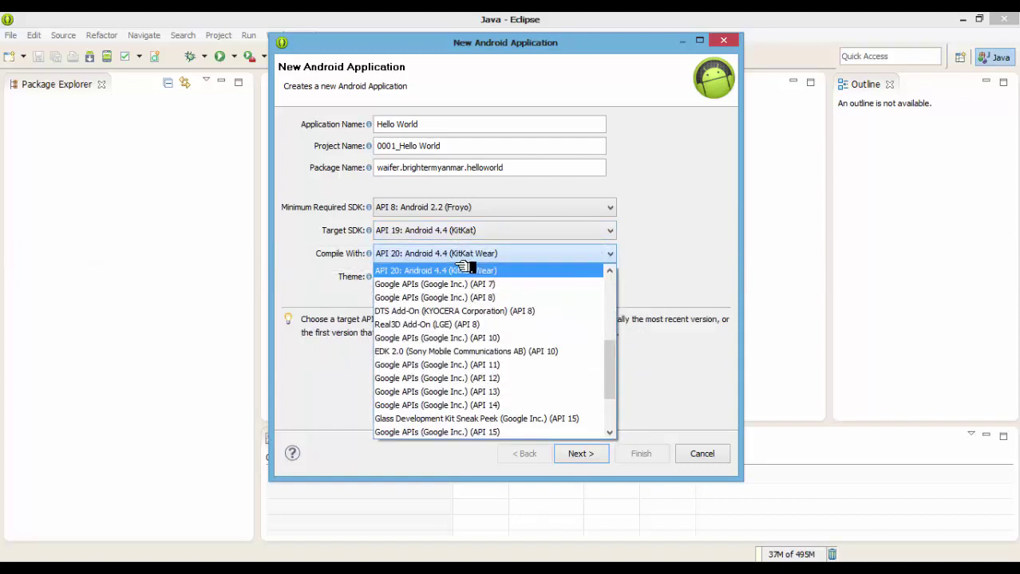
{"action": "left_click", "coordinate": [461, 266]}
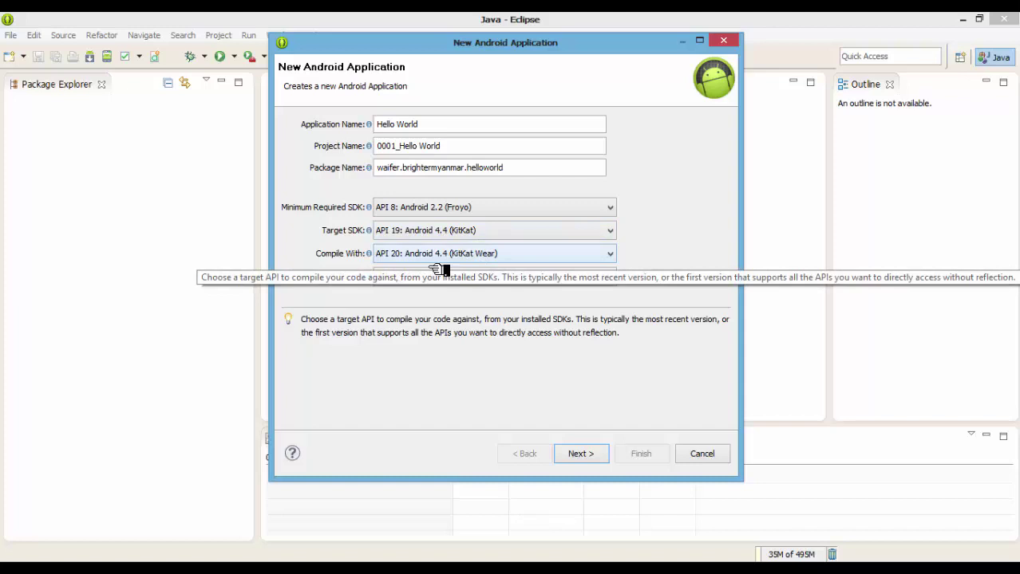
{"action": "left_click", "coordinate": [438, 255]}
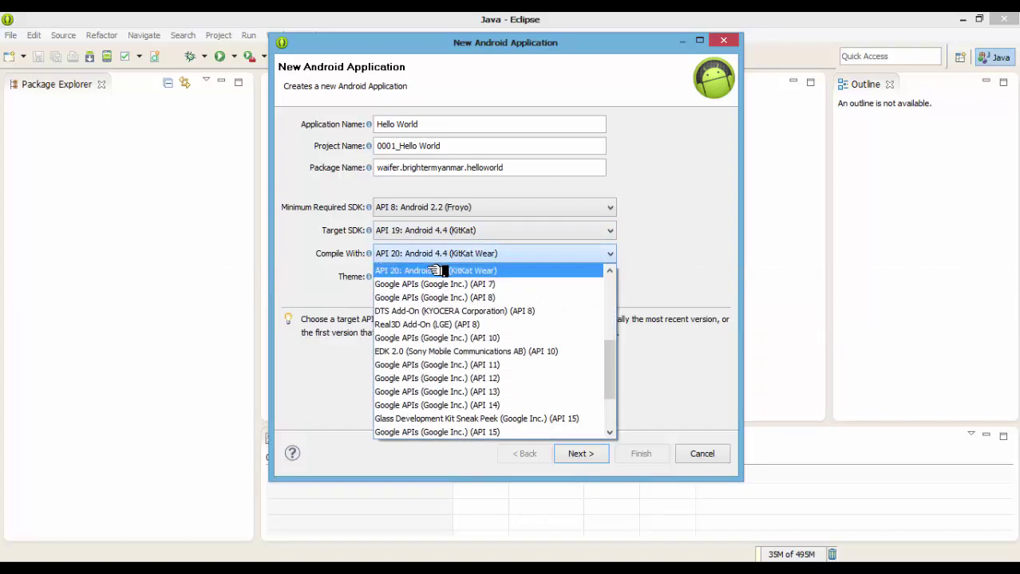
{"action": "left_click", "coordinate": [433, 267]}
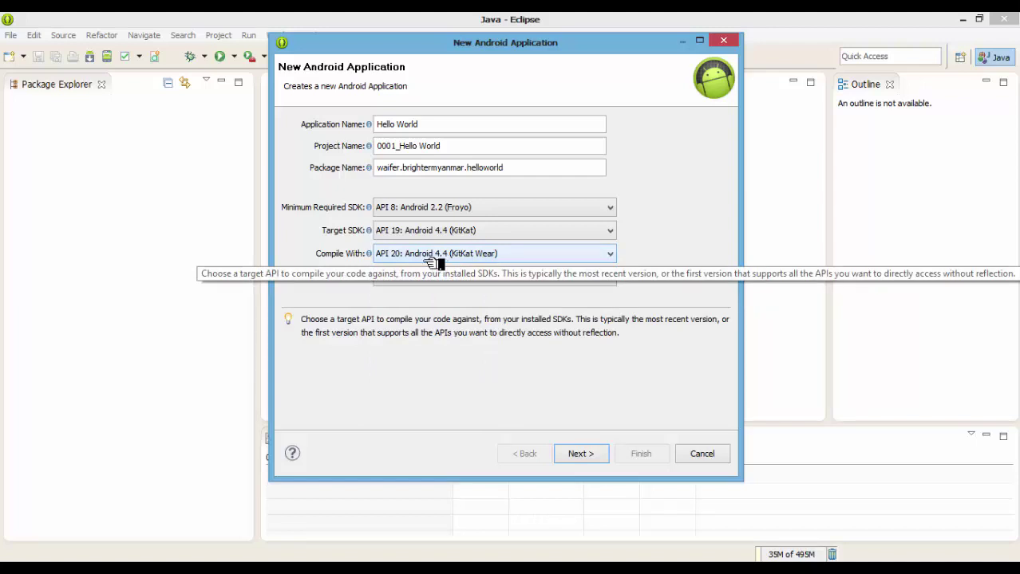
{"action": "left_click", "coordinate": [428, 258]}
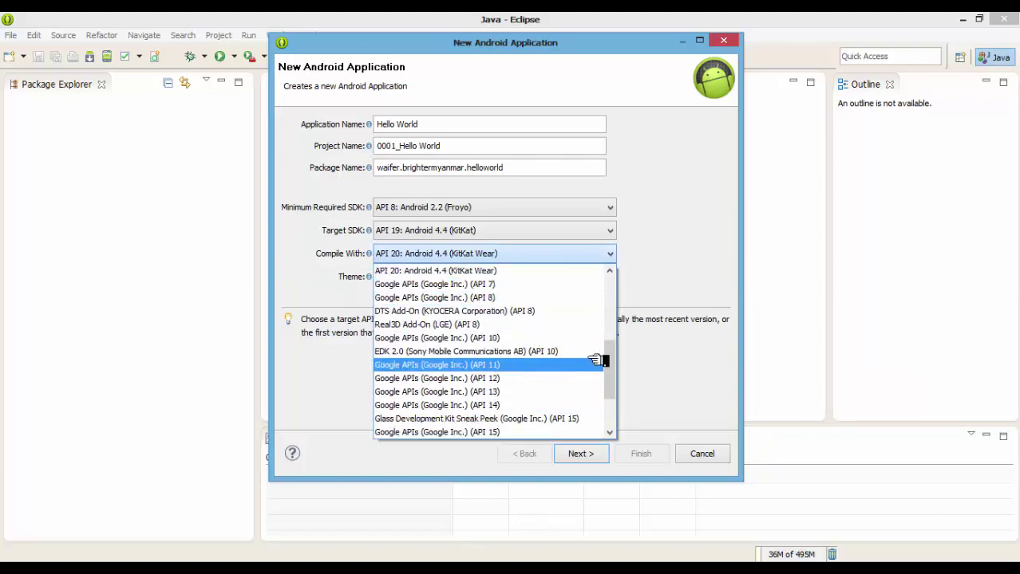
{"action": "scroll", "coordinate": [451, 297], "scroll_direction": "up", "scroll_amount": 1}
{"action": "left_click", "coordinate": [447, 272]}
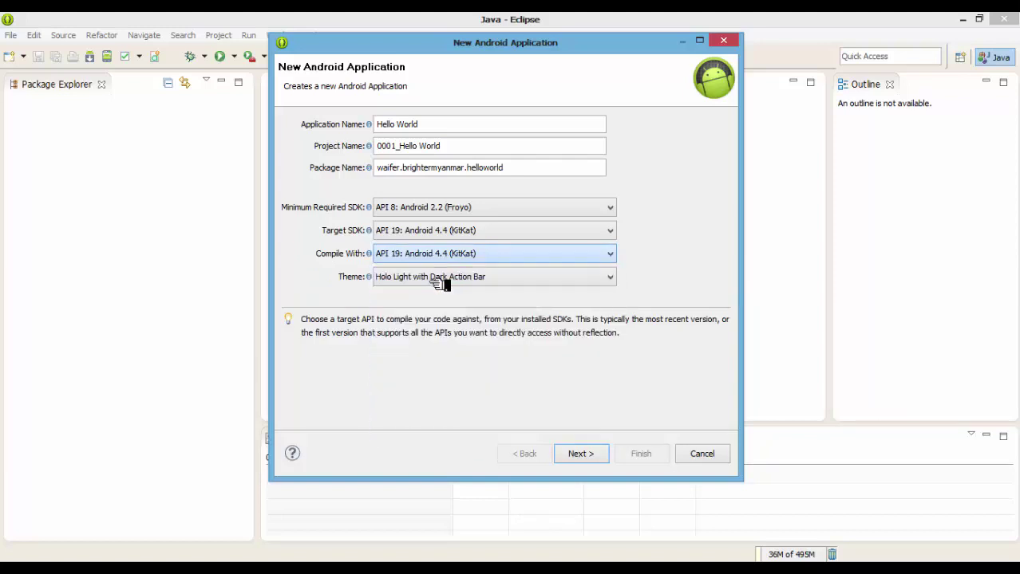
{"action": "left_click", "coordinate": [491, 255]}
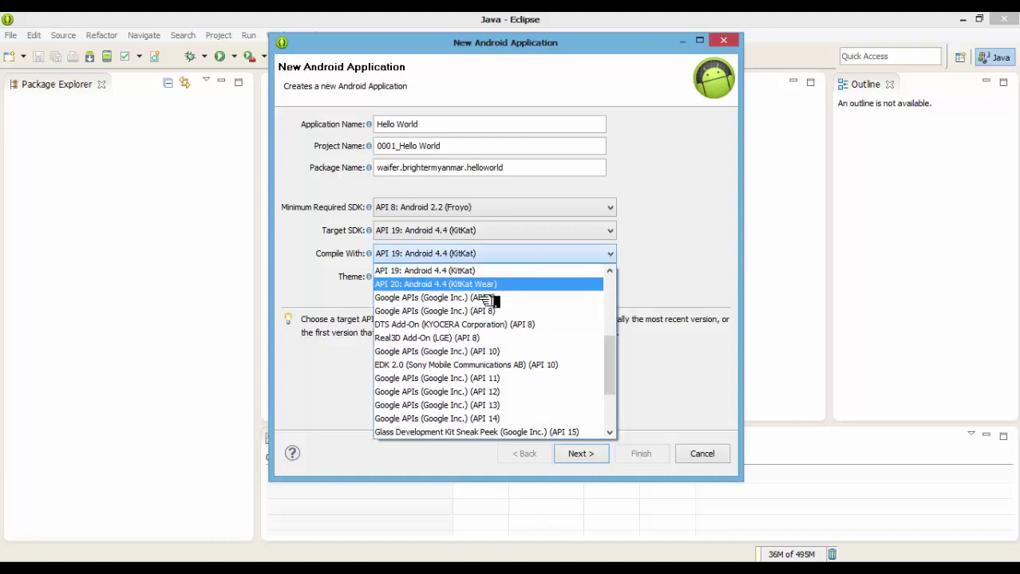
{"action": "left_click", "coordinate": [544, 261]}
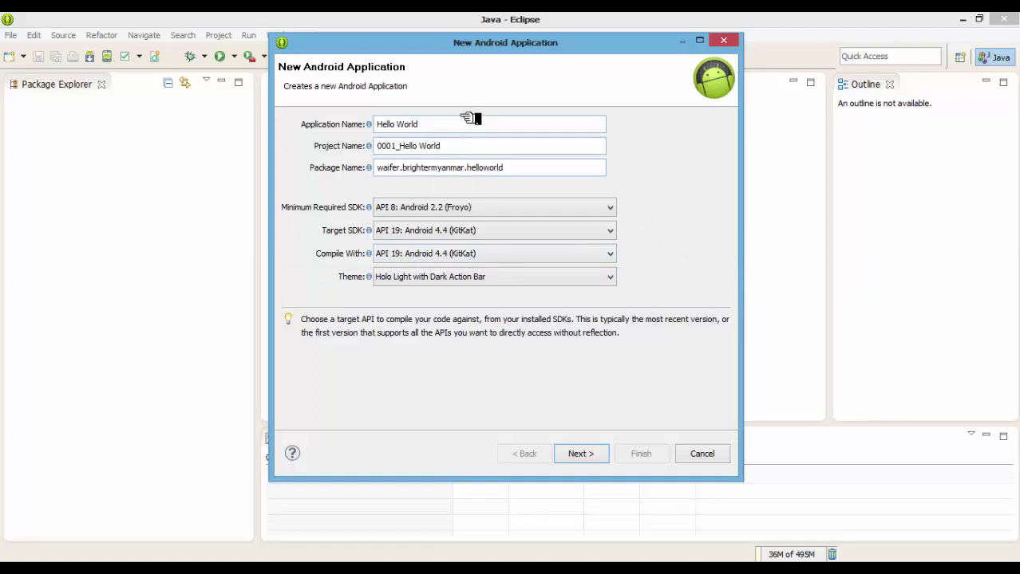
Review the application, project and package names and the minimum, target and compile SDK selections.
{"action": "key", "text": "Tab"}
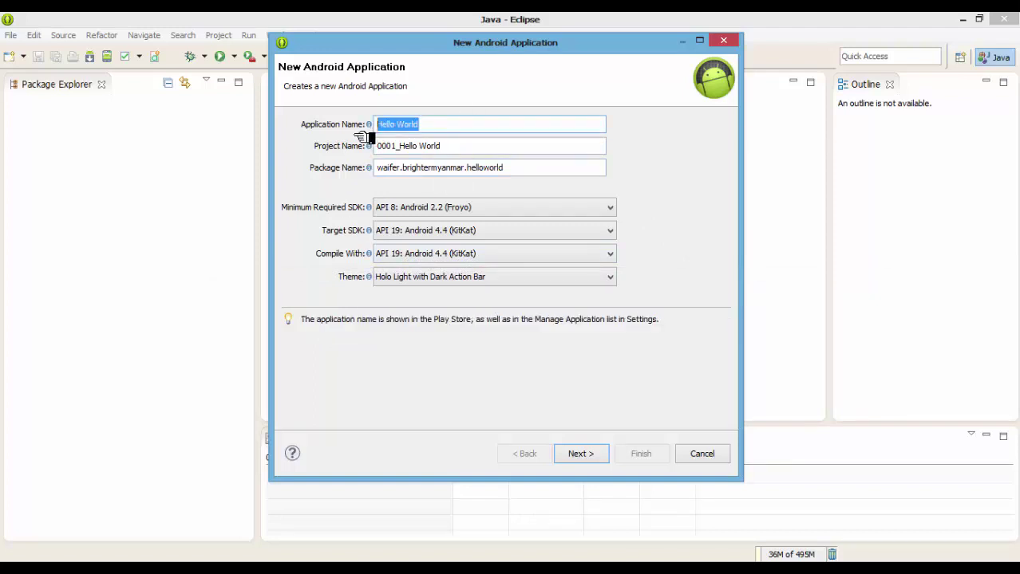
{"action": "key", "text": "Tab"}
{"action": "left_click_drag", "start_coordinate": [534, 175], "coordinate": [360, 181]}
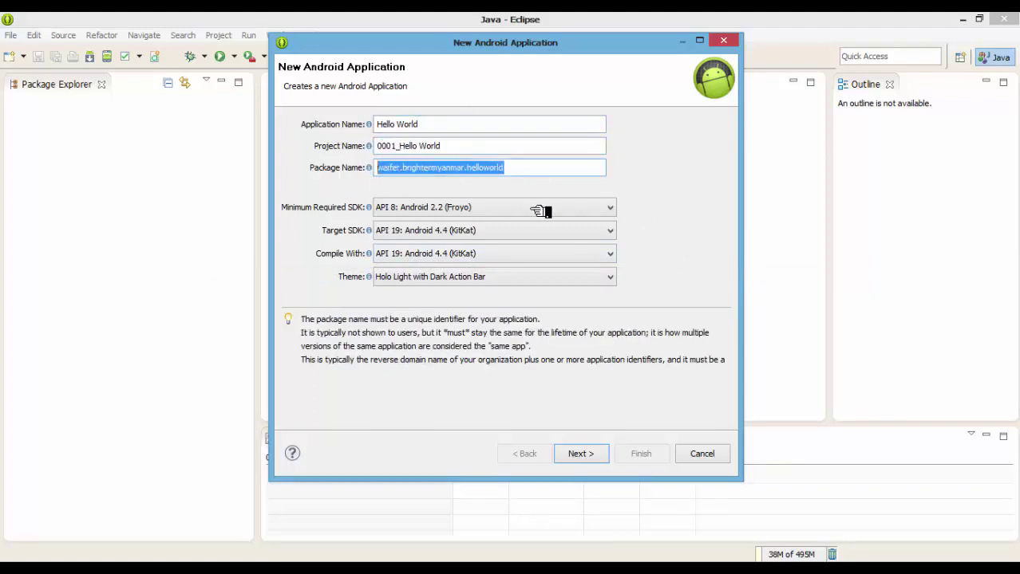
{"action": "left_click", "coordinate": [559, 212]}
{"action": "left_click", "coordinate": [559, 222]}
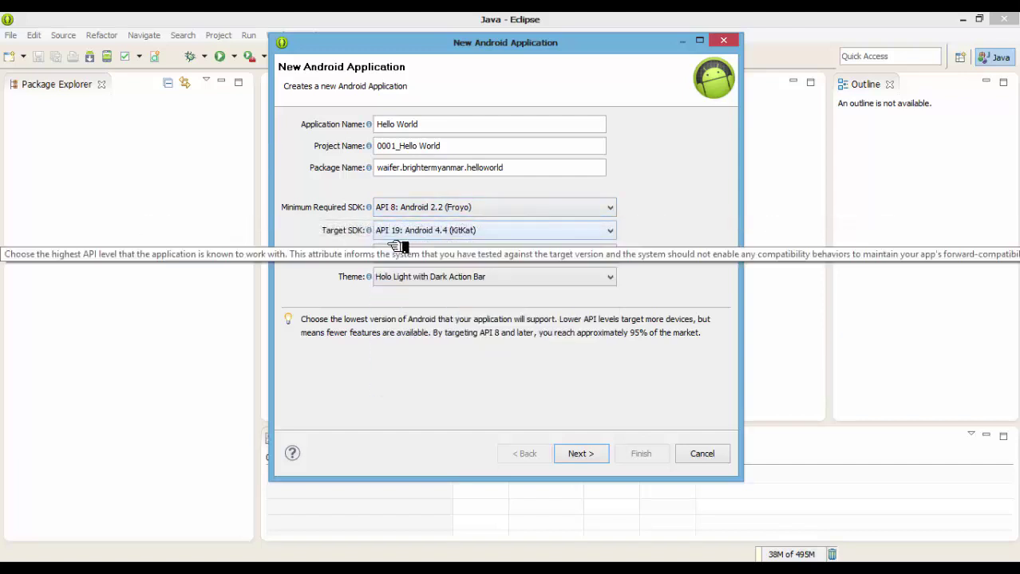
{"action": "left_click", "coordinate": [485, 233]}
{"action": "left_click", "coordinate": [471, 237]}
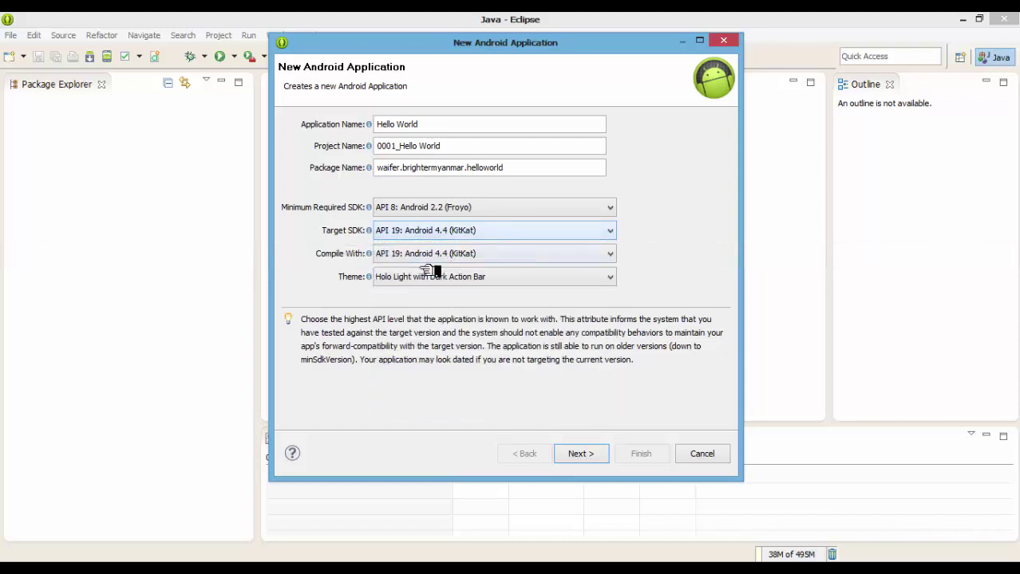
{"action": "left_click", "coordinate": [434, 259]}
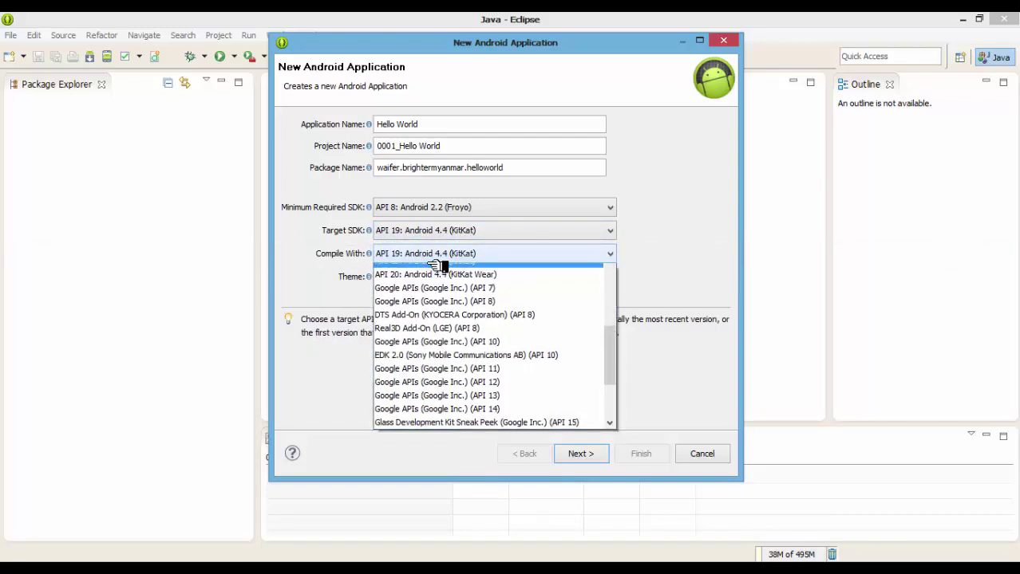
{"action": "left_click", "coordinate": [437, 270]}
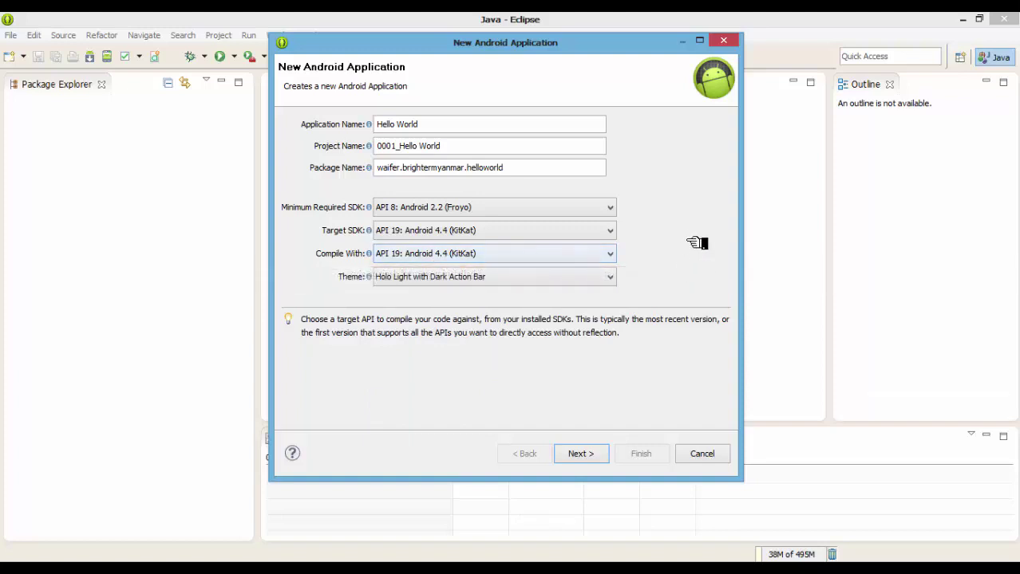
Set the application's base theme to Holo Dark.
{"action": "left_click", "coordinate": [471, 279]}
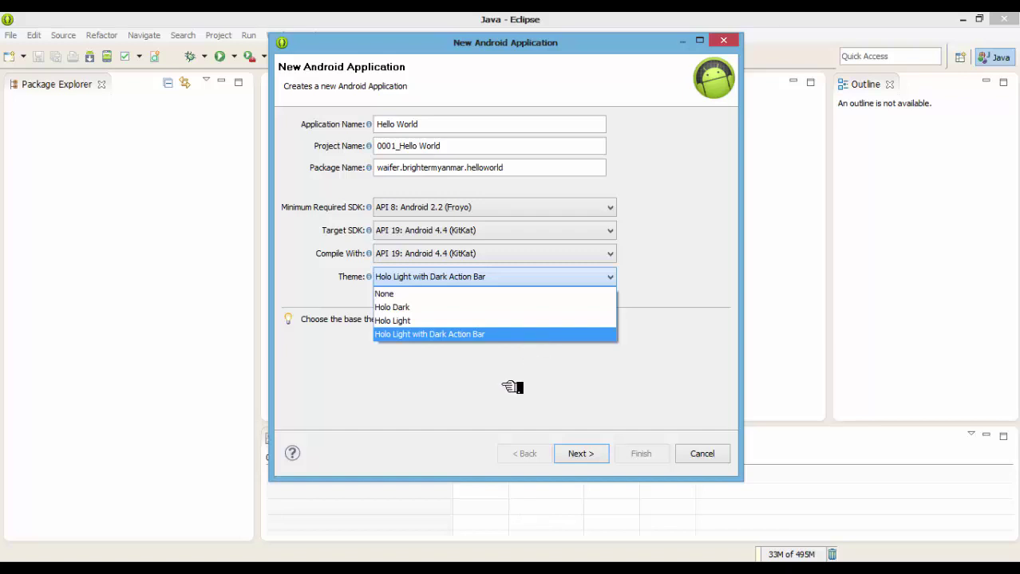
{"action": "left_click", "coordinate": [408, 308]}
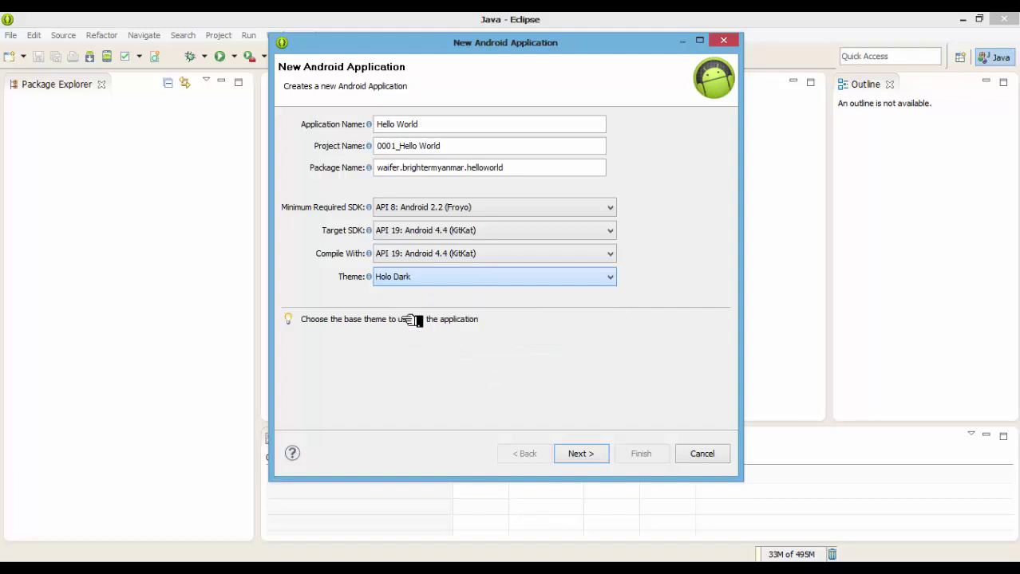
Try the Holo Light base theme and set the application's theme to Holo Light with Dark Action Bar.
{"action": "left_click", "coordinate": [437, 280]}
{"action": "left_click", "coordinate": [424, 316]}
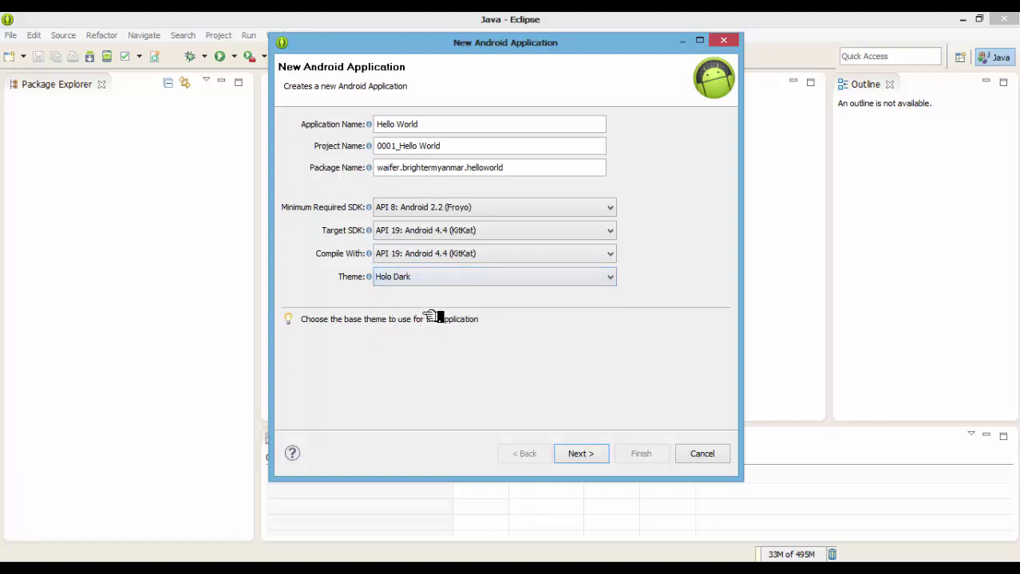
{"action": "left_click", "coordinate": [441, 280]}
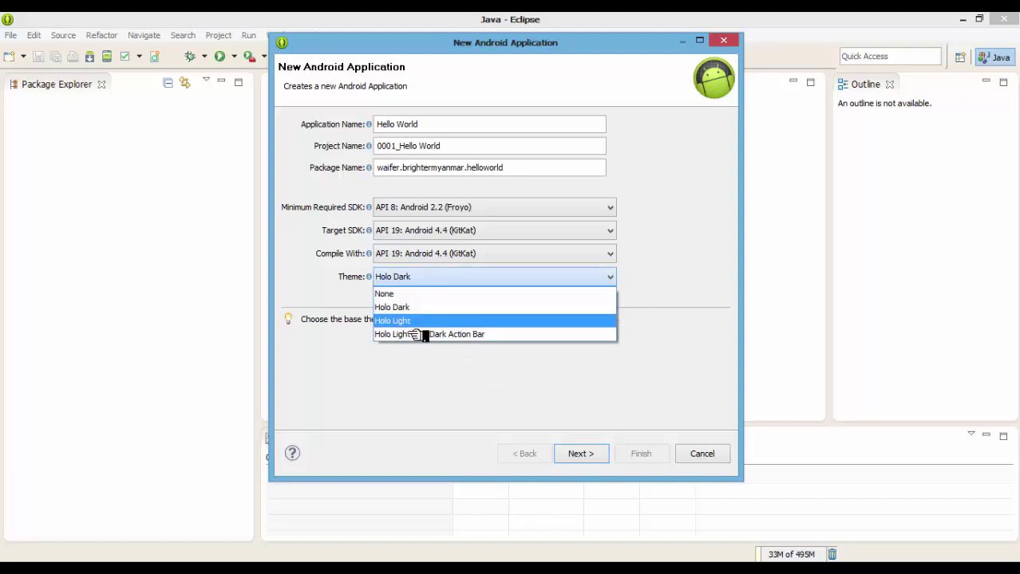
{"action": "left_click", "coordinate": [417, 322]}
{"action": "left_click", "coordinate": [431, 282]}
{"action": "left_click", "coordinate": [435, 335]}
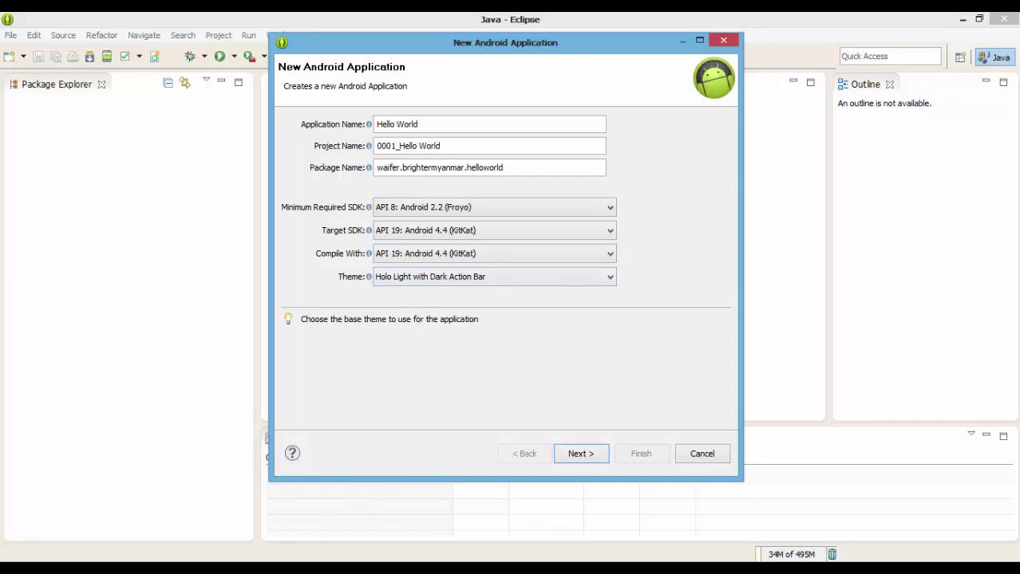
Switch to the PowerPoint slide show, read the application and package naming rules, and return to Eclipse.
{"action": "mouse_move", "coordinate": [375, 551]}
{"action": "left_click", "coordinate": [376, 521]}
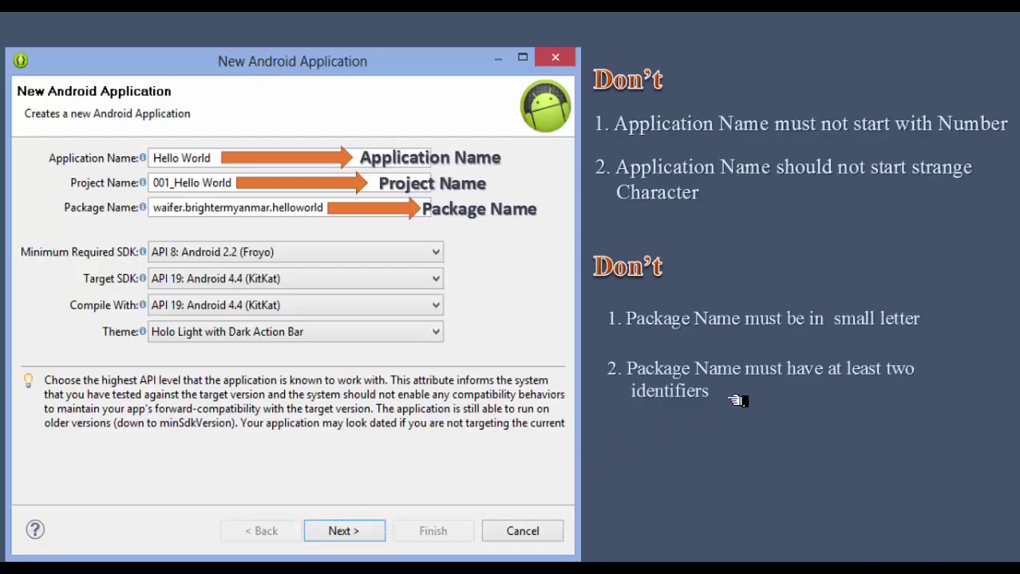
{"action": "left_click", "coordinate": [738, 400]}
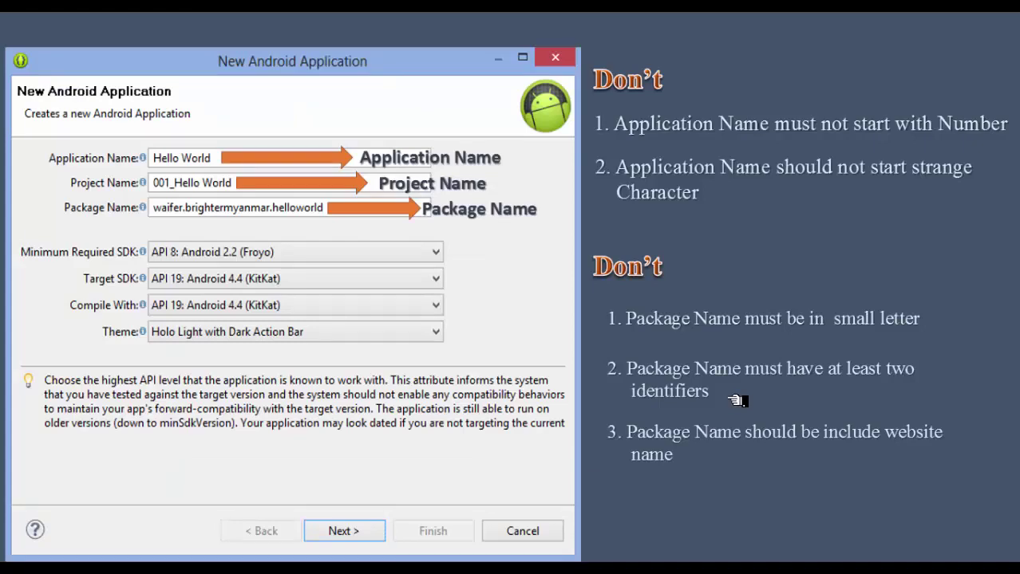
{"action": "key", "text": "alt+Tab"}
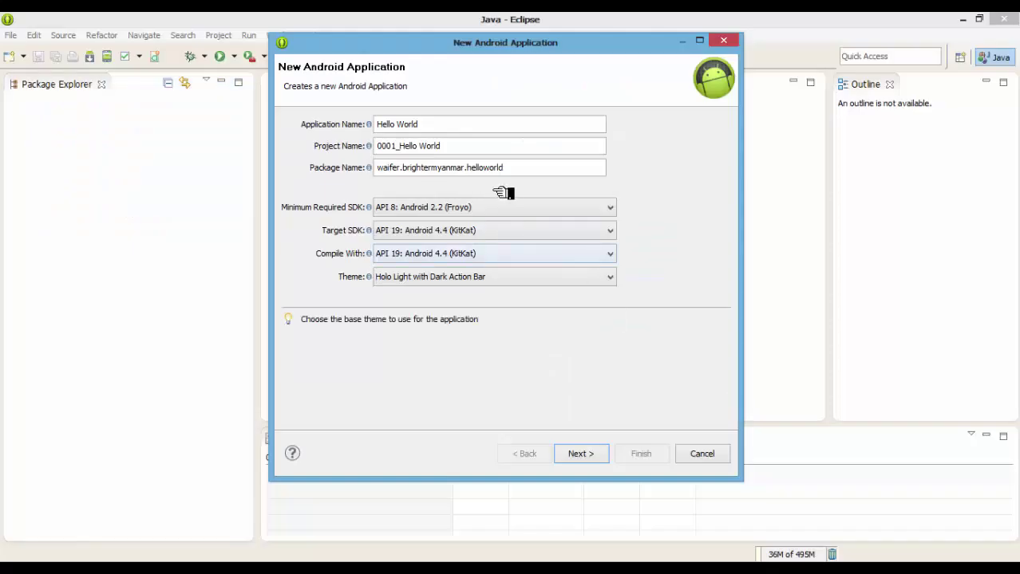
Try com.google.gmail as an example package name and clear the field again.
{"action": "left_click", "coordinate": [506, 172]}
{"action": "left_click_drag", "start_coordinate": [509, 177], "coordinate": [369, 177]}
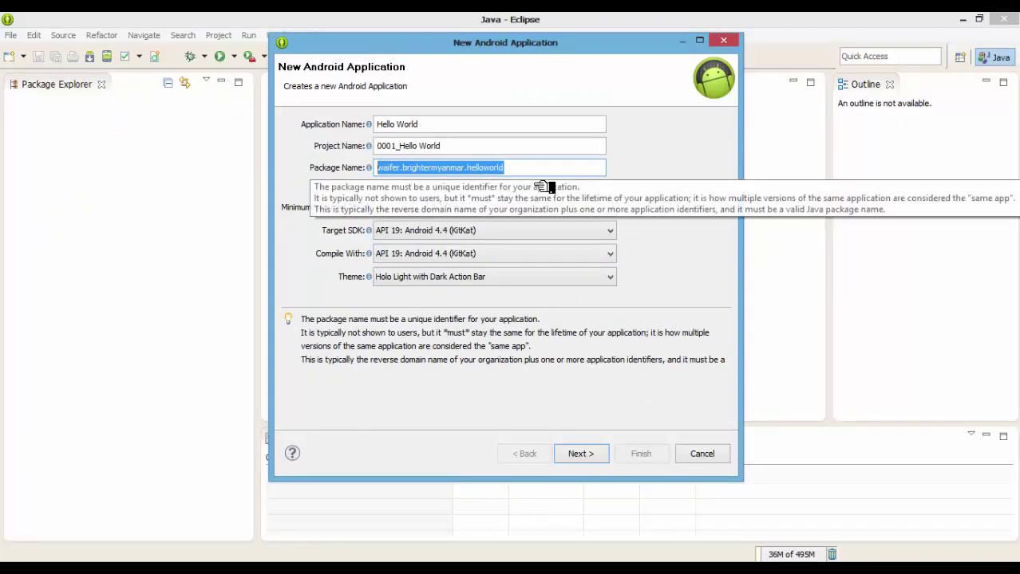
{"action": "type", "text": "com."}
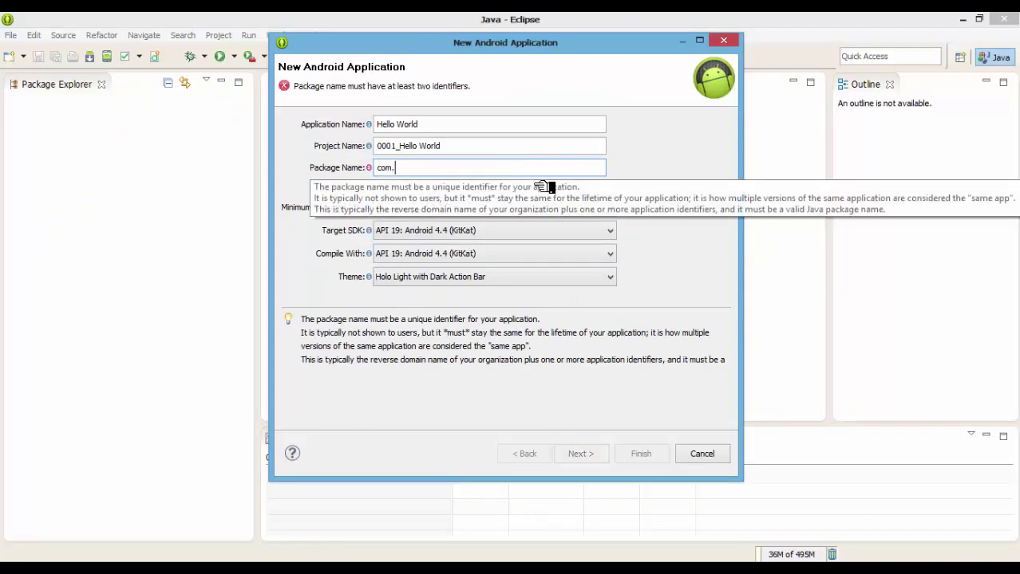
{"action": "type", "text": "google.gmail"}
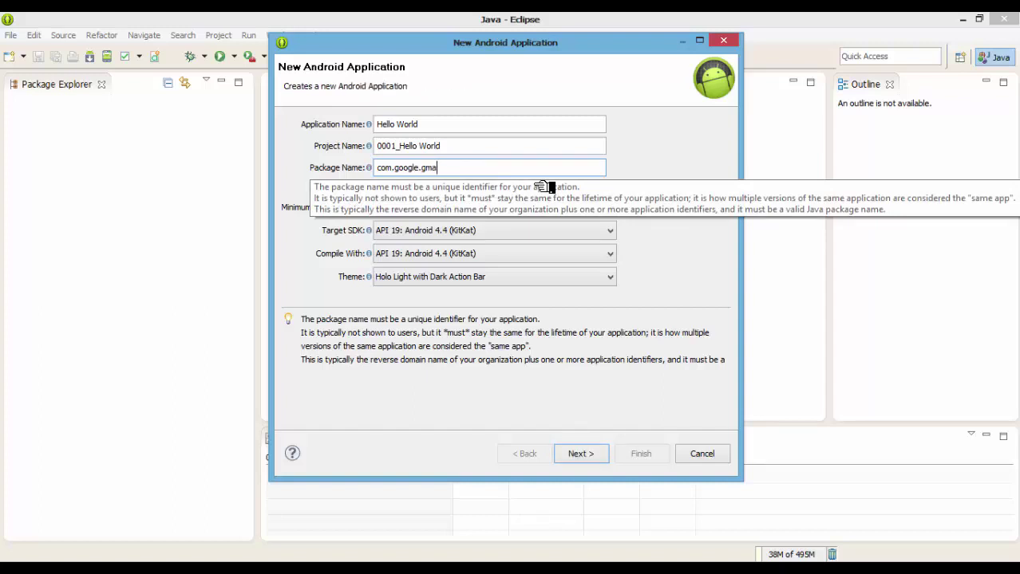
{"action": "key", "text": "BackSpace"}
{"action": "key", "text": "BackSpace"}
{"action": "key", "text": "BackSpace"}
{"action": "key", "text": "BackSpace"}
{"action": "key", "text": "BackSpace"}
{"action": "key", "text": "BackSpace"}
{"action": "key", "text": "BackSpace"}
{"action": "key", "text": "BackSpace"}
{"action": "key", "text": "BackSpace"}
{"action": "key", "text": "BackSpace"}
{"action": "key", "text": "BackSpace"}
{"action": "key", "text": "BackSpace"}
{"action": "key", "text": "BackSpace"}
{"action": "key", "text": "BackSpace"}
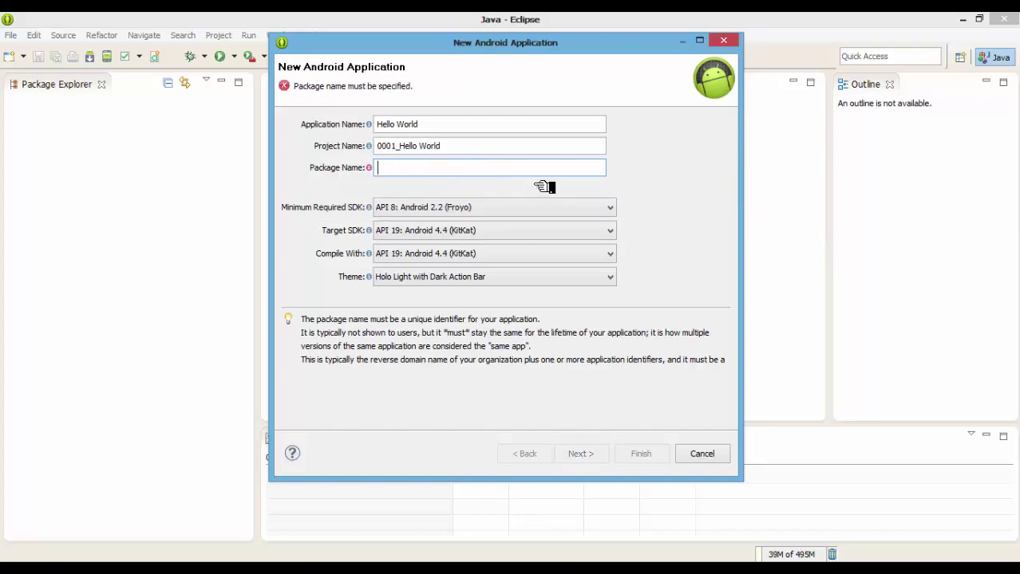
Try com.seventytwocoder as an example package name and remove everything after the com. prefix.
{"action": "type", "text": "com."}
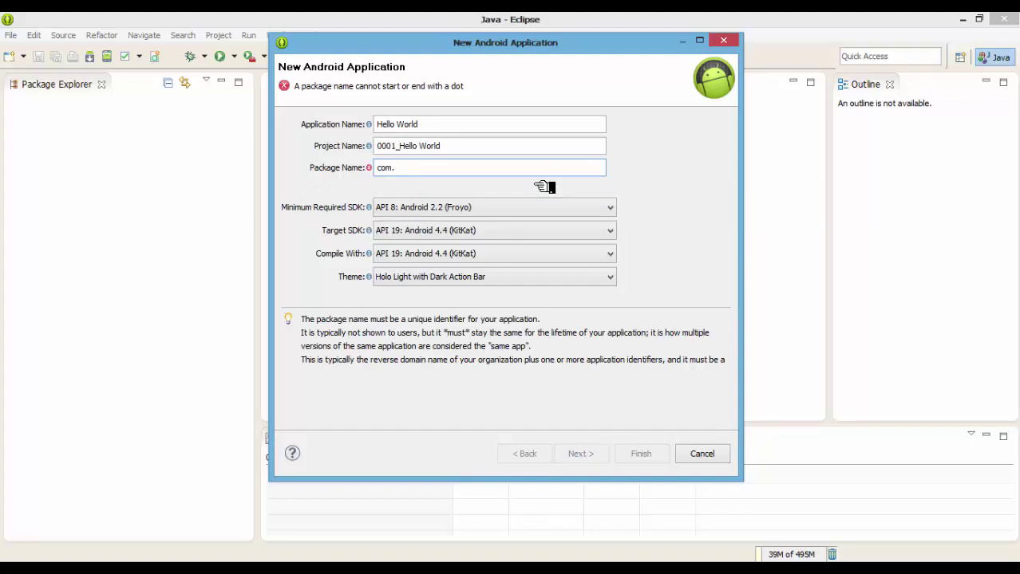
{"action": "type", "text": "seventy"}
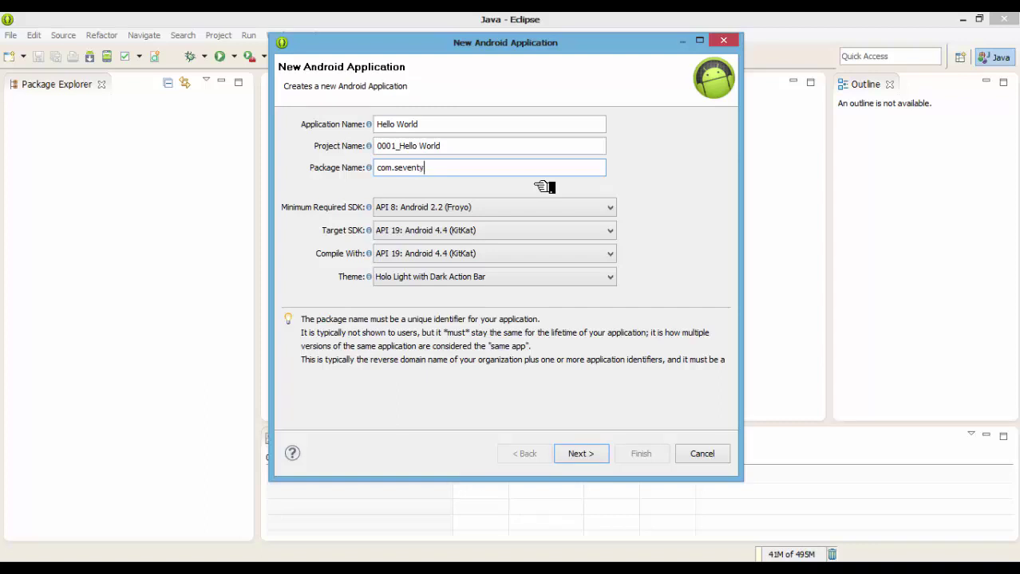
{"action": "type", "text": "twocoder."}
{"action": "key", "text": "BackSpace"}
{"action": "key", "text": "BackSpace"}
{"action": "key", "text": "BackSpace"}
{"action": "key", "text": "BackSpace"}
{"action": "key", "text": "BackSpace"}
{"action": "key", "text": "BackSpace"}
{"action": "key", "text": "BackSpace"}
{"action": "key", "text": "BackSpace"}
{"action": "key", "text": "BackSpace"}
{"action": "key", "text": "BackSpace"}
{"action": "key", "text": "BackSpace"}
{"action": "key", "text": "BackSpace"}
{"action": "key", "text": "BackSpace"}
{"action": "key", "text": "BackSpace"}
{"action": "key", "text": "BackSpace"}
{"action": "key", "text": "BackSpace"}
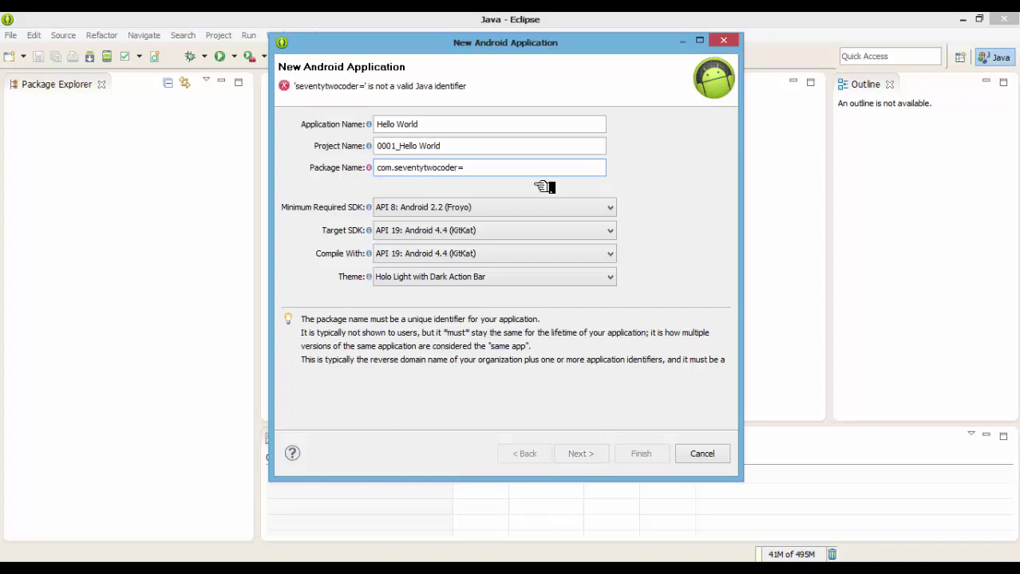
Complete the example package name as com.youtube.videoplayer.
{"action": "type", "text": "yo"}
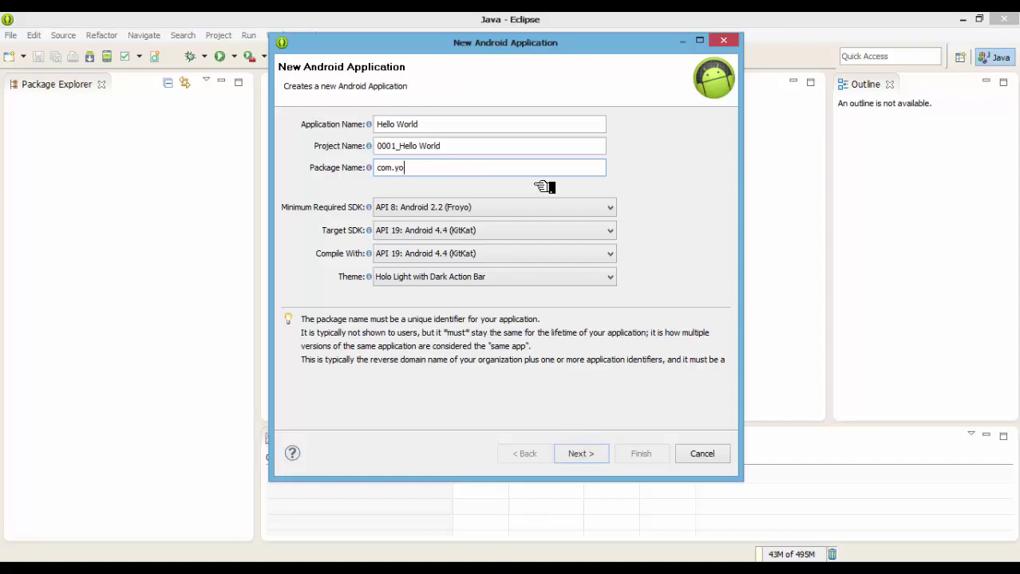
{"action": "type", "text": "."}
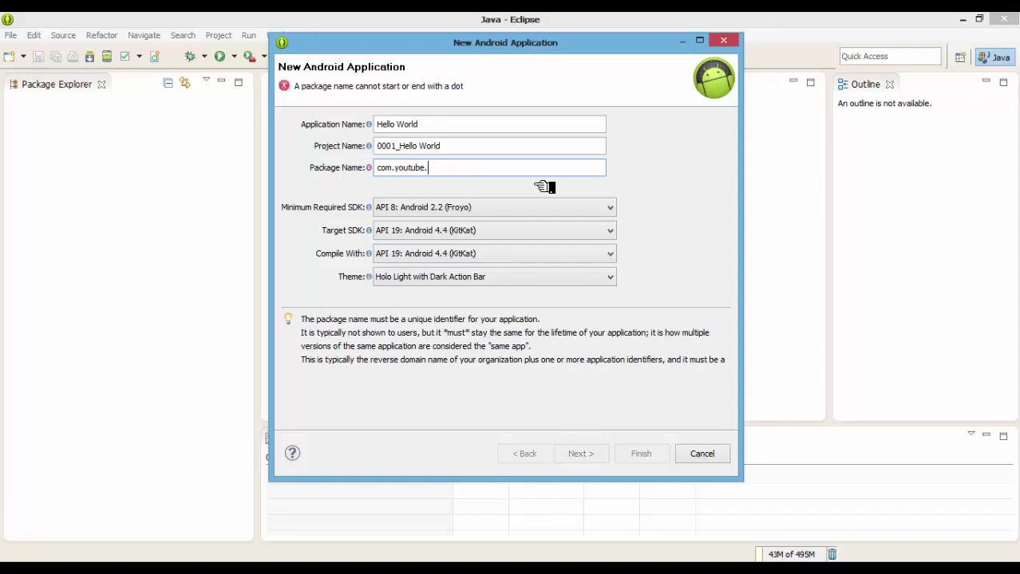
{"action": "key", "text": "BackSpace"}
{"action": "key", "text": "BackSpace"}
{"action": "key", "text": "BackSpace"}
{"action": "key", "text": "BackSpace"}
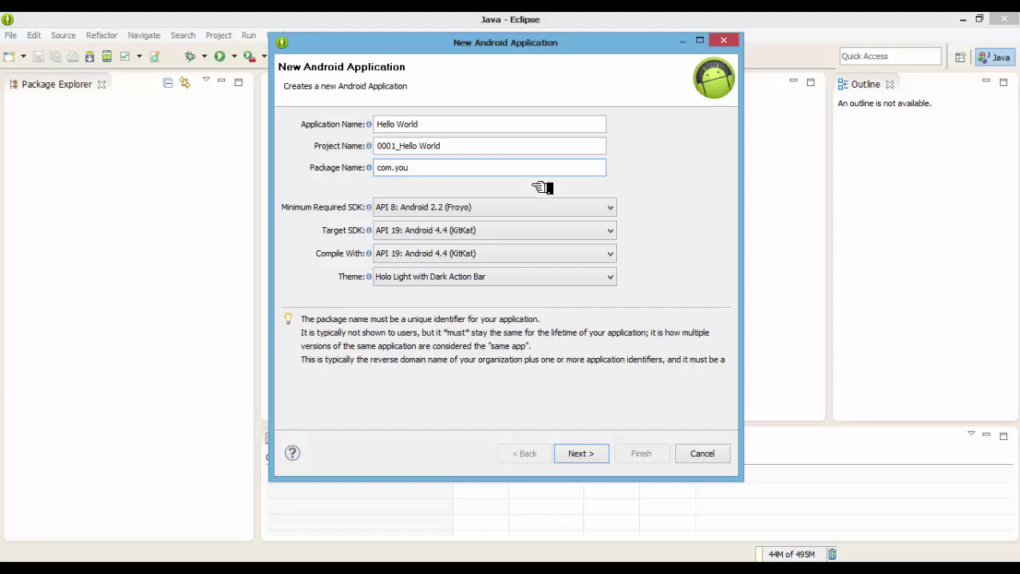
{"action": "left_click_drag", "start_coordinate": [447, 169], "coordinate": [363, 171]}
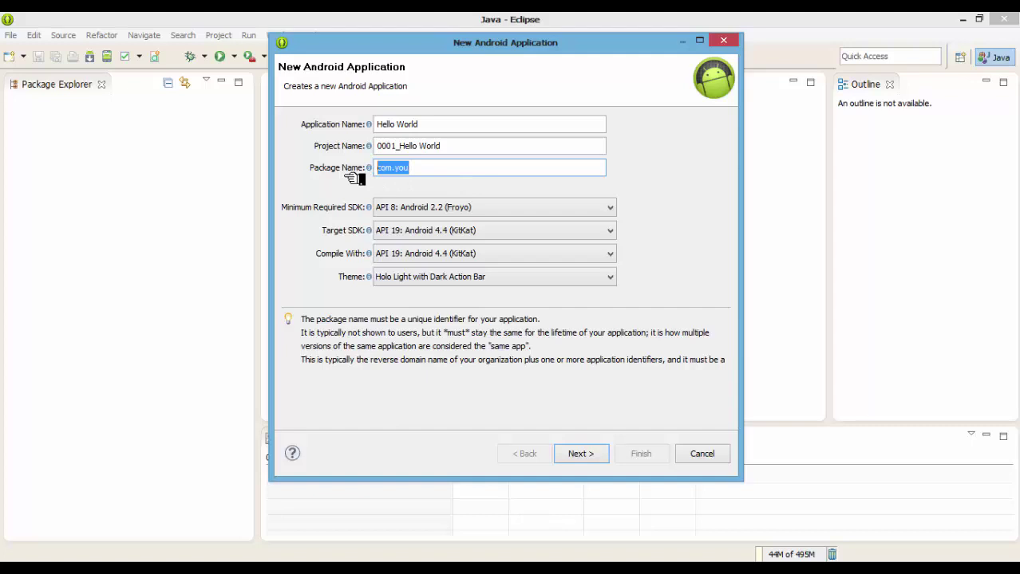
{"action": "left_click", "coordinate": [447, 181]}
{"action": "left_click_drag", "start_coordinate": [467, 171], "coordinate": [371, 168]}
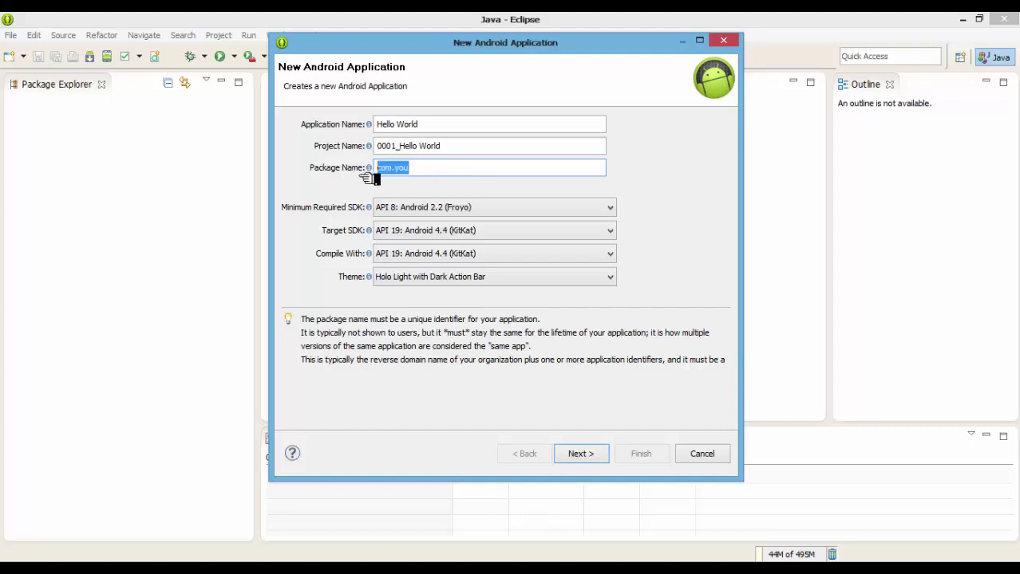
{"action": "left_click", "coordinate": [449, 182]}
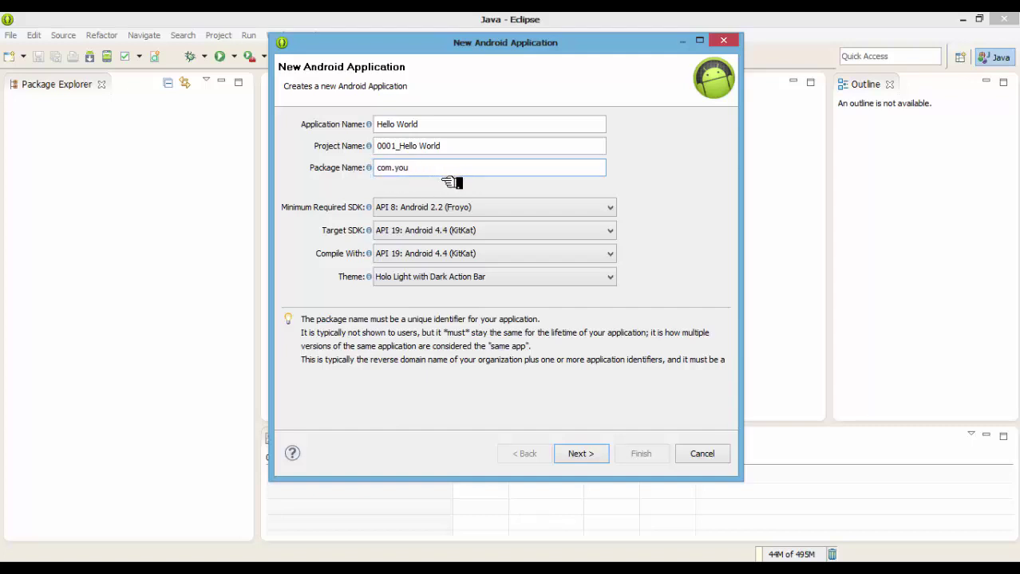
{"action": "type", "text": "tube."}
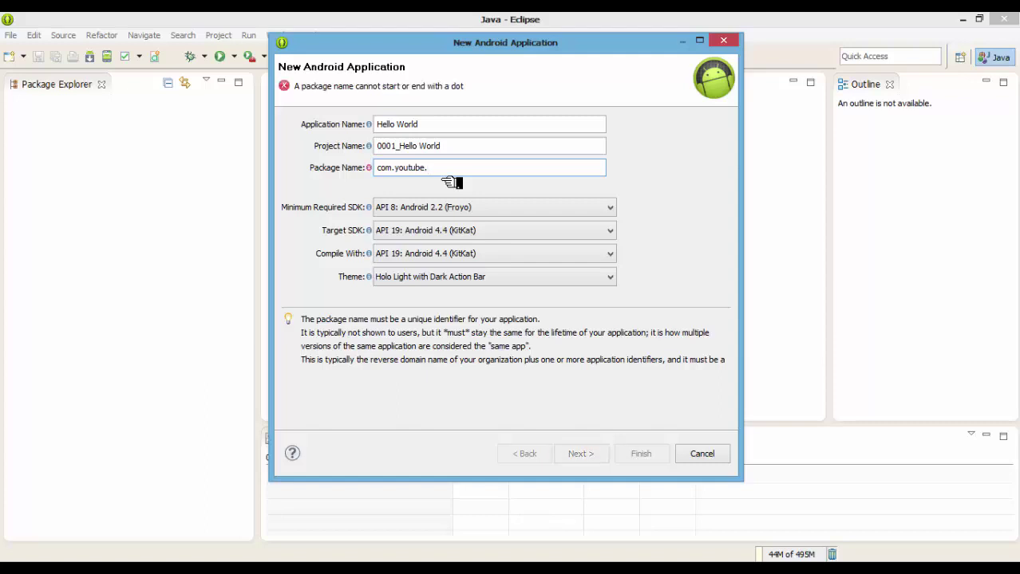
{"action": "type", "text": "videoplayer"}
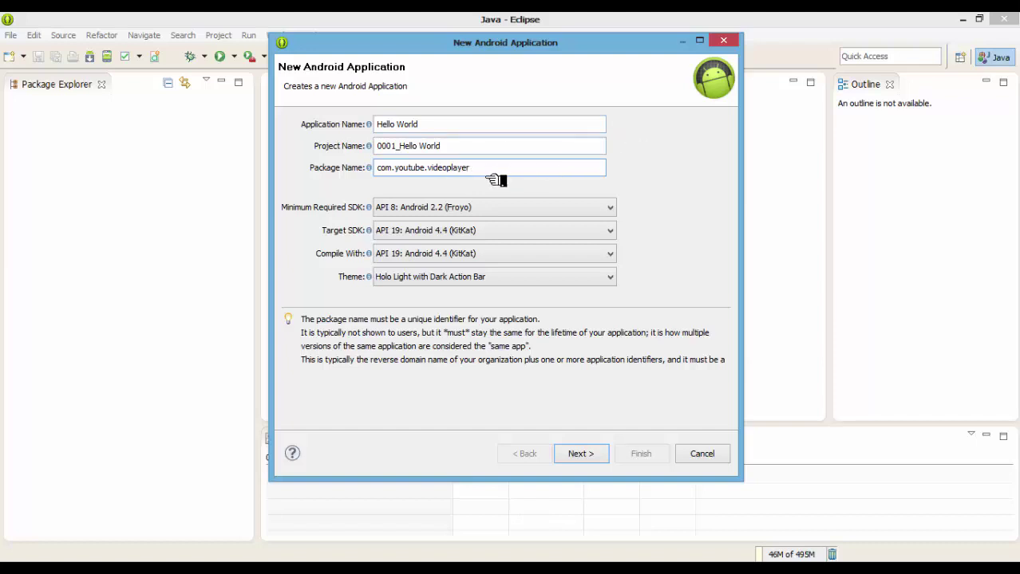
Compare the application name and project name with the example package name.
{"action": "left_click_drag", "start_coordinate": [487, 173], "coordinate": [361, 173]}
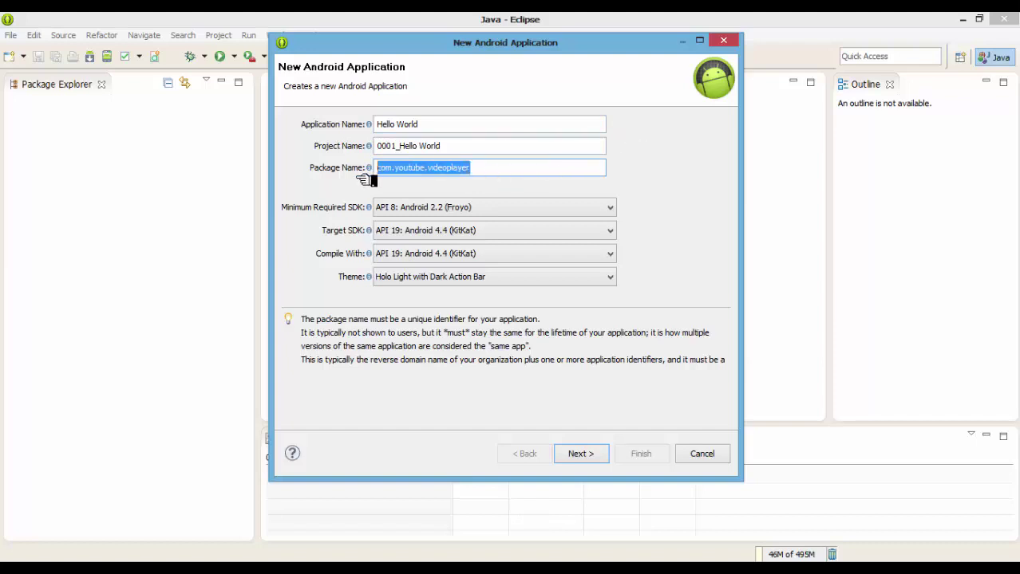
{"action": "left_click_drag", "start_coordinate": [469, 130], "coordinate": [376, 132]}
{"action": "left_click_drag", "start_coordinate": [459, 152], "coordinate": [326, 171]}
{"action": "left_click_drag", "start_coordinate": [497, 172], "coordinate": [351, 179]}
{"action": "left_click_drag", "start_coordinate": [487, 182], "coordinate": [386, 187]}
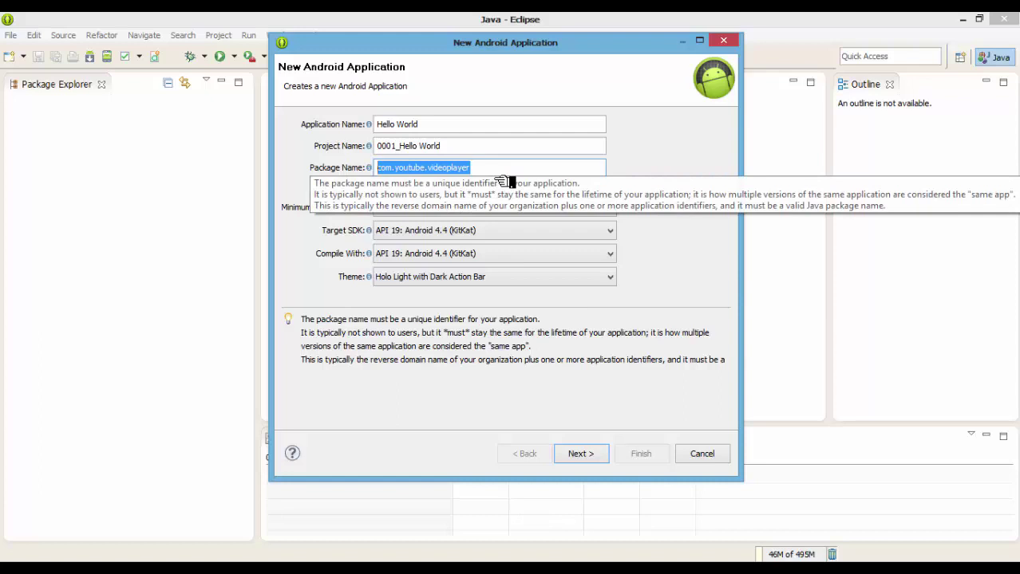
{"action": "left_click_drag", "start_coordinate": [471, 169], "coordinate": [365, 174]}
{"action": "left_click_drag", "start_coordinate": [472, 168], "coordinate": [373, 170]}
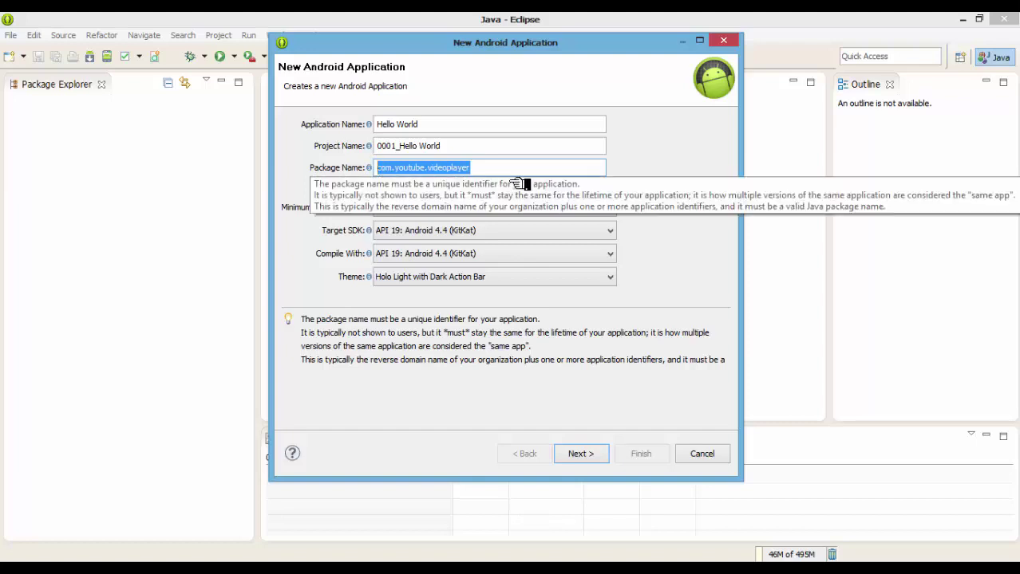
Replace the example package name with waifer.brightermyanmar.helloworld.
{"action": "key", "text": "End"}
{"action": "key", "text": "shift+Home"}
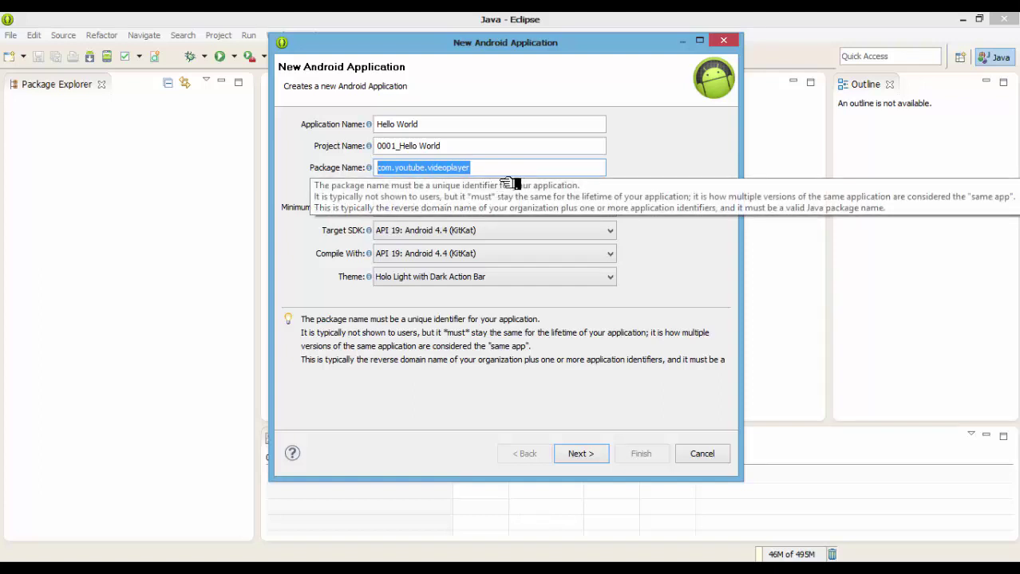
{"action": "key", "text": "BackSpace"}
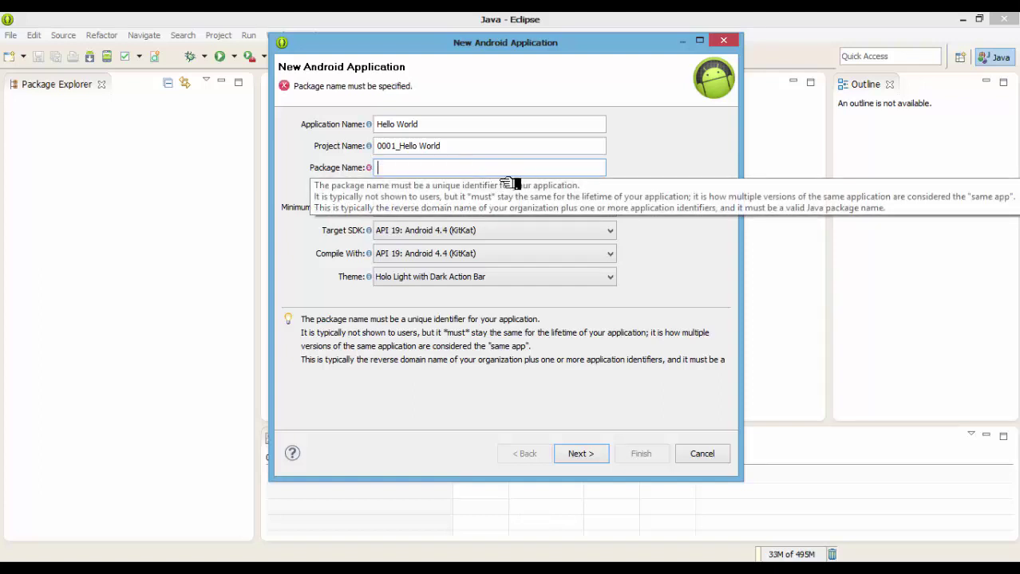
{"action": "type", "text": "c"}
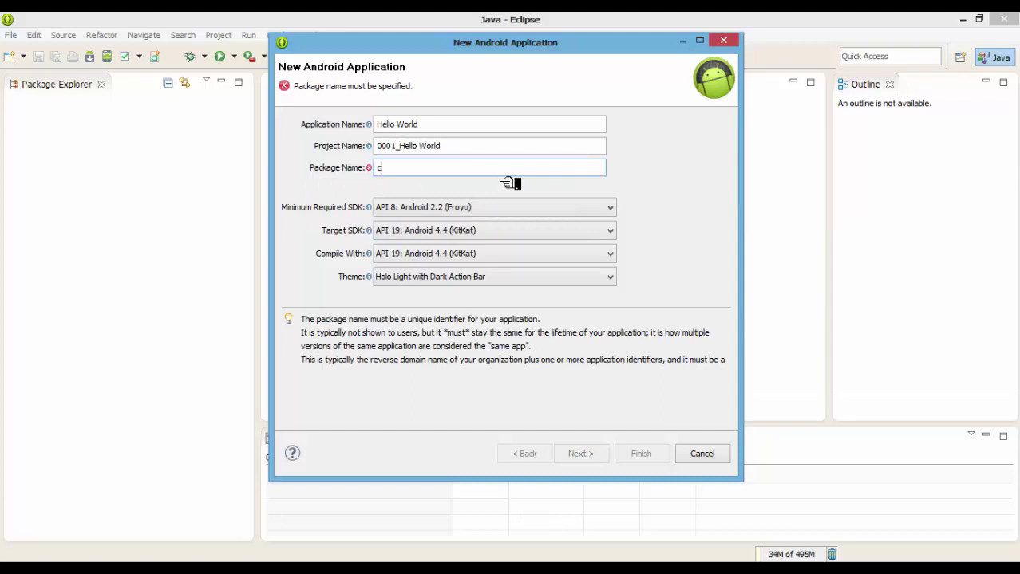
{"action": "type", "text": "om.waifer"}
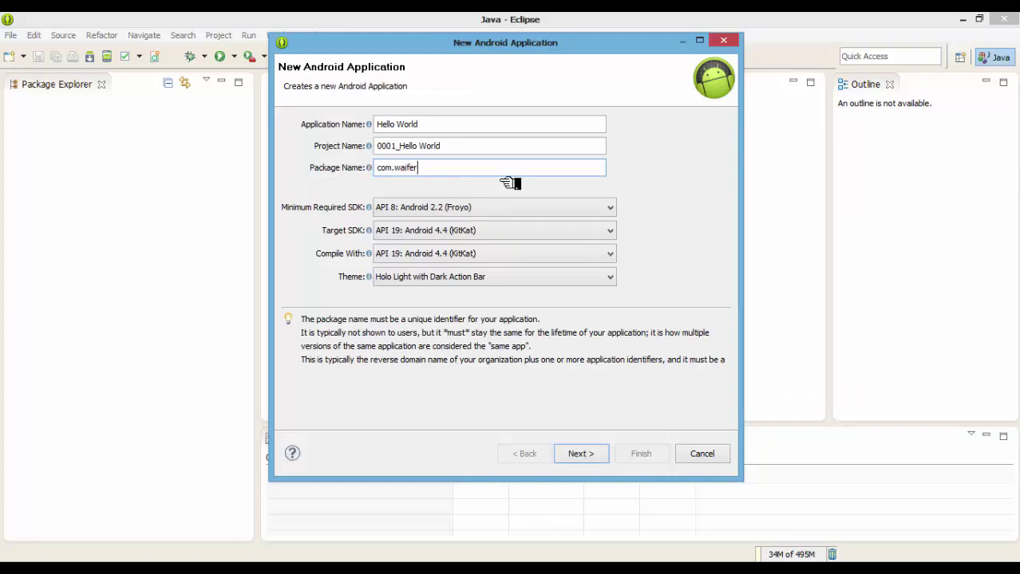
{"action": "key", "text": "BackSpace"}
{"action": "key", "text": "BackSpace"}
{"action": "key", "text": "BackSpace"}
{"action": "key", "text": "BackSpace"}
{"action": "key", "text": "BackSpace"}
{"action": "type", "text": "waifer.brightermyanmar.helloworld"}
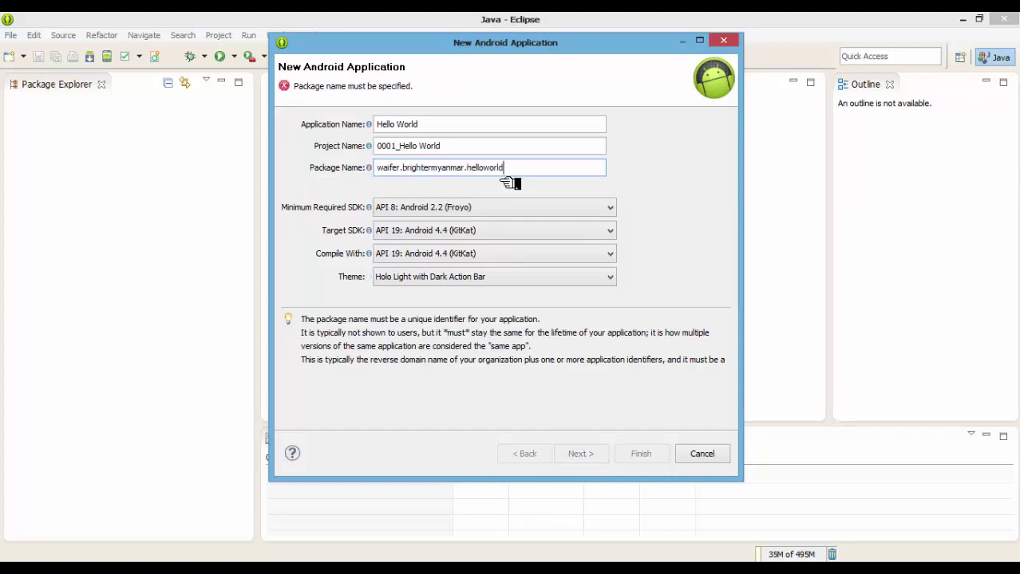
Check the package name and switch to the PowerPoint slide show to view the Hello World app on the phone illustration.
{"action": "left_click_drag", "start_coordinate": [510, 168], "coordinate": [297, 172]}
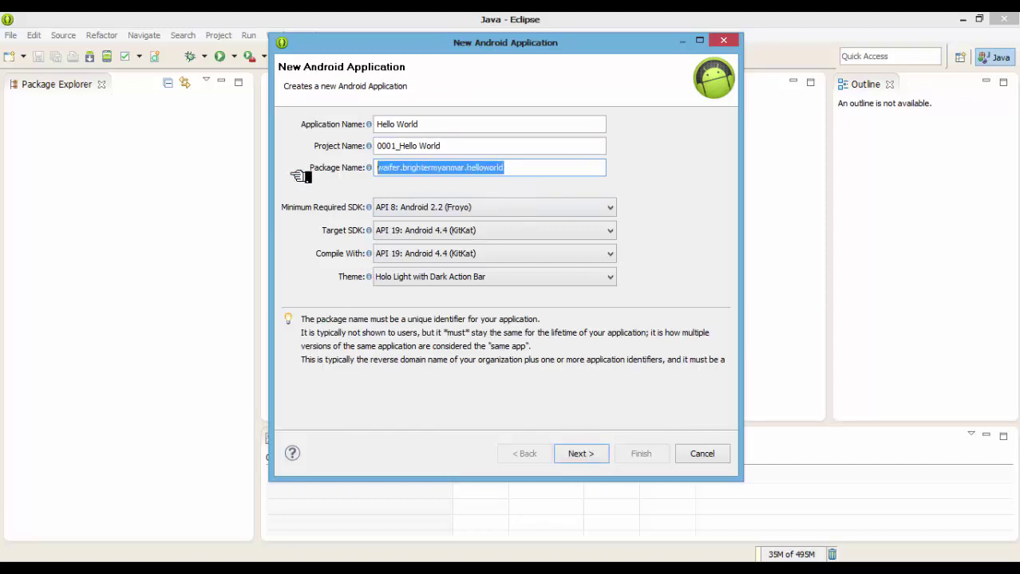
{"action": "mouse_move", "coordinate": [364, 553]}
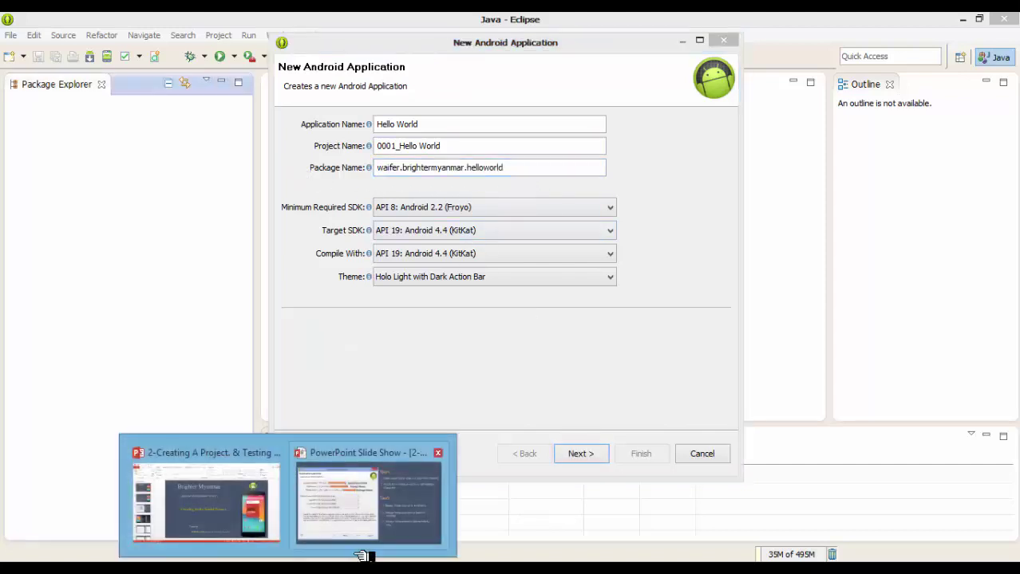
{"action": "left_click", "coordinate": [371, 498]}
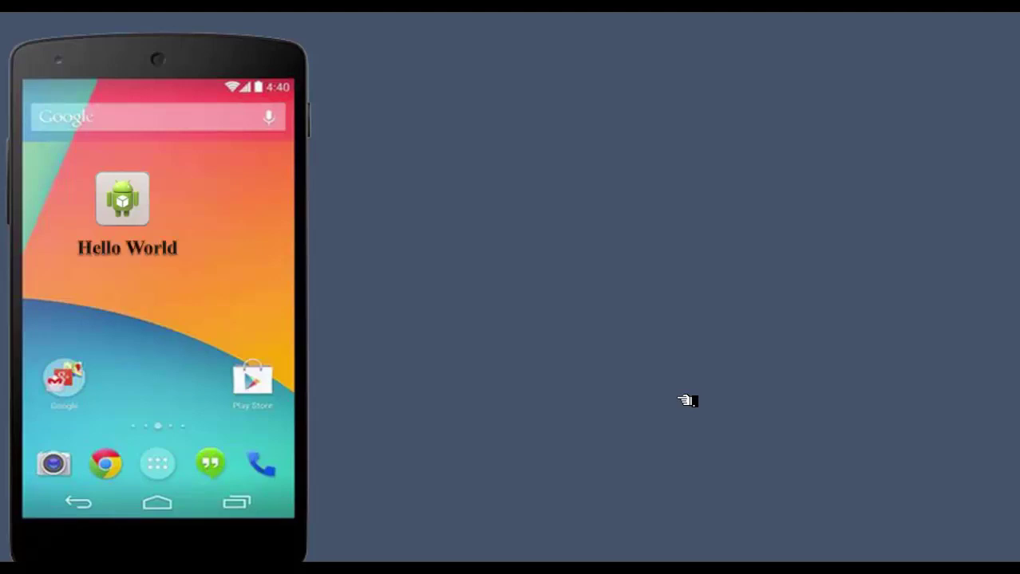
Check the application name in Eclipse and return to the slide show to view the phone's list of installed package files.
{"action": "key", "text": "alt+Tab"}
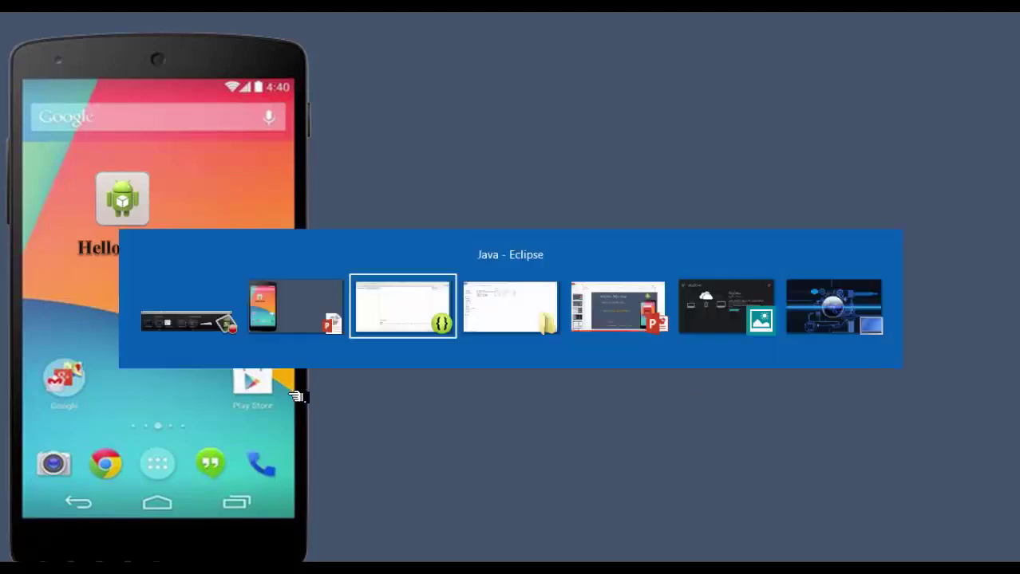
{"action": "left_click_drag", "start_coordinate": [463, 124], "coordinate": [341, 132]}
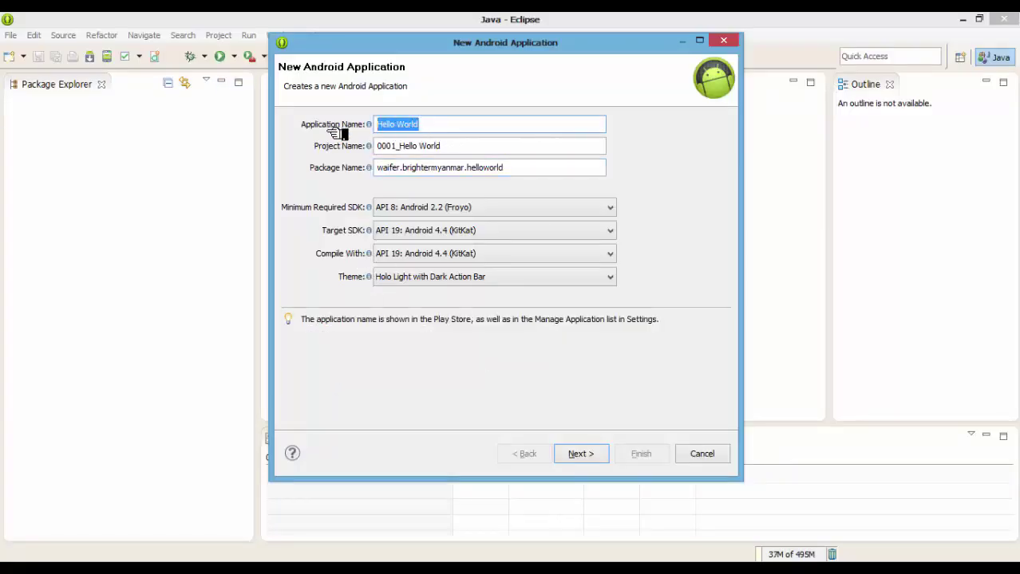
{"action": "key", "text": "alt+Tab"}
{"action": "left_click", "coordinate": [306, 283]}
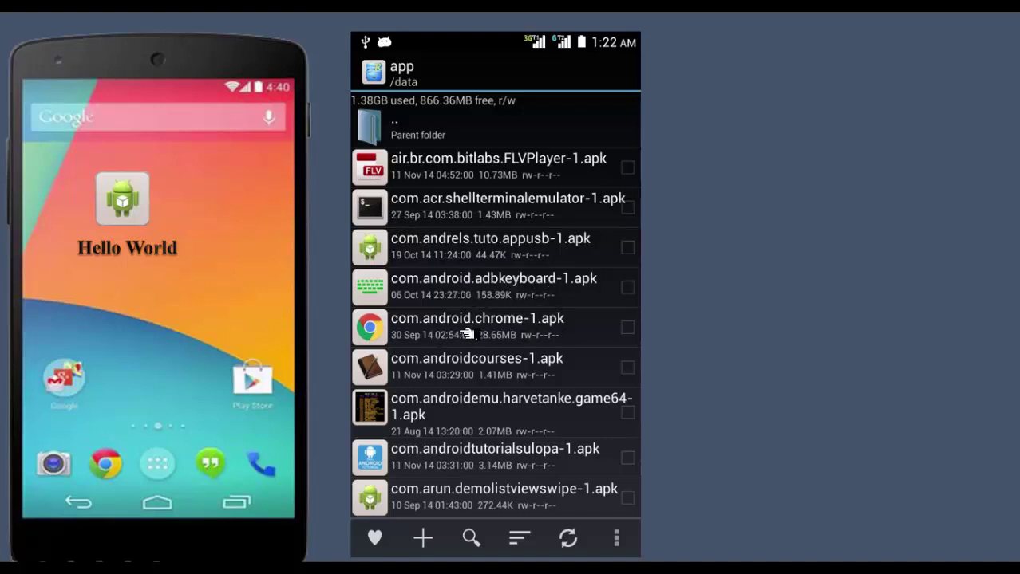
Advance through the slides on installed packages, Minimum Required SDK and Target SDK up to the Configure Project slide.
{"action": "left_click", "coordinate": [542, 325]}
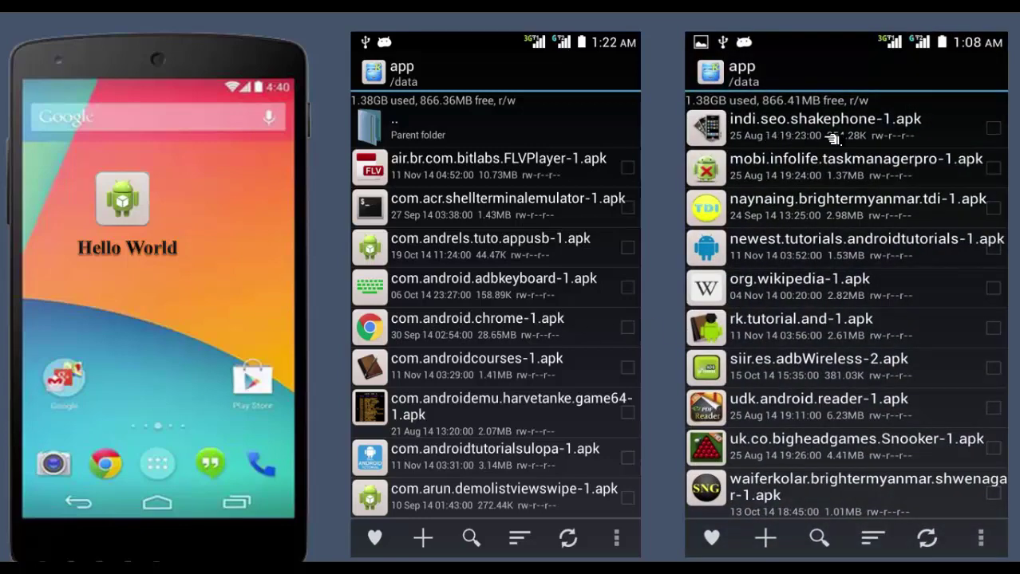
{"action": "left_click", "coordinate": [803, 166]}
{"action": "left_click", "coordinate": [803, 167]}
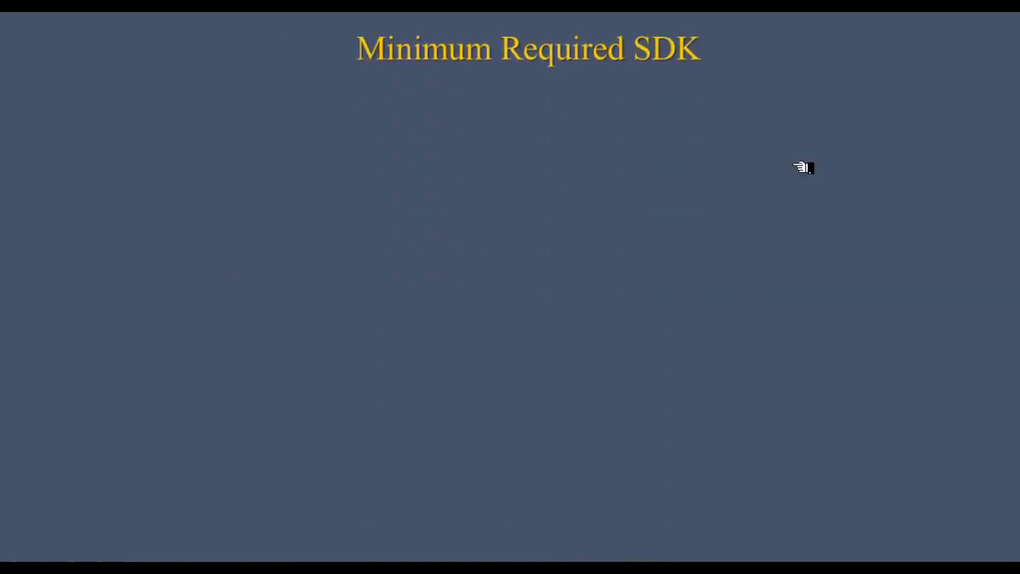
{"action": "left_click", "coordinate": [804, 167]}
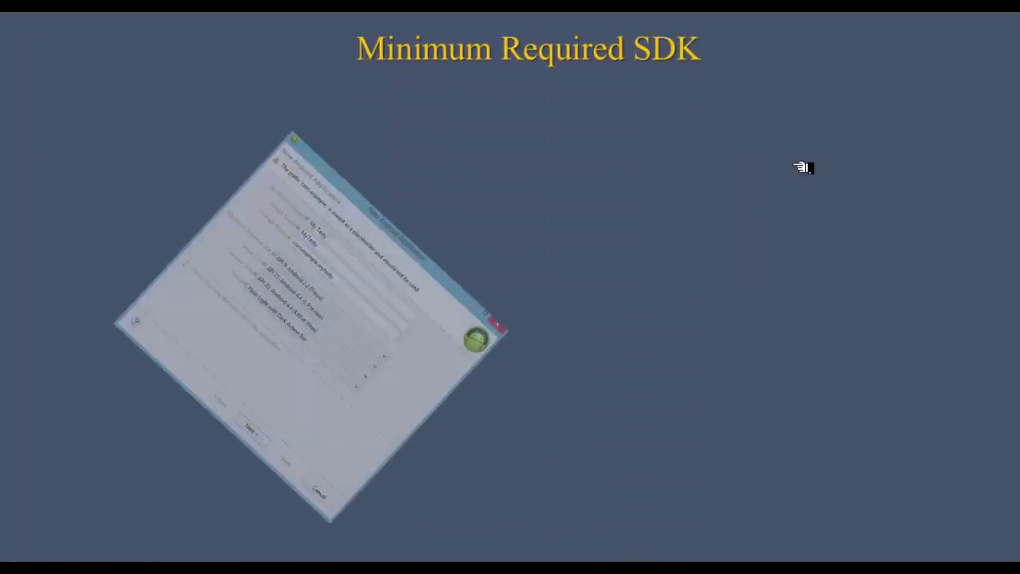
{"action": "left_click", "coordinate": [804, 167]}
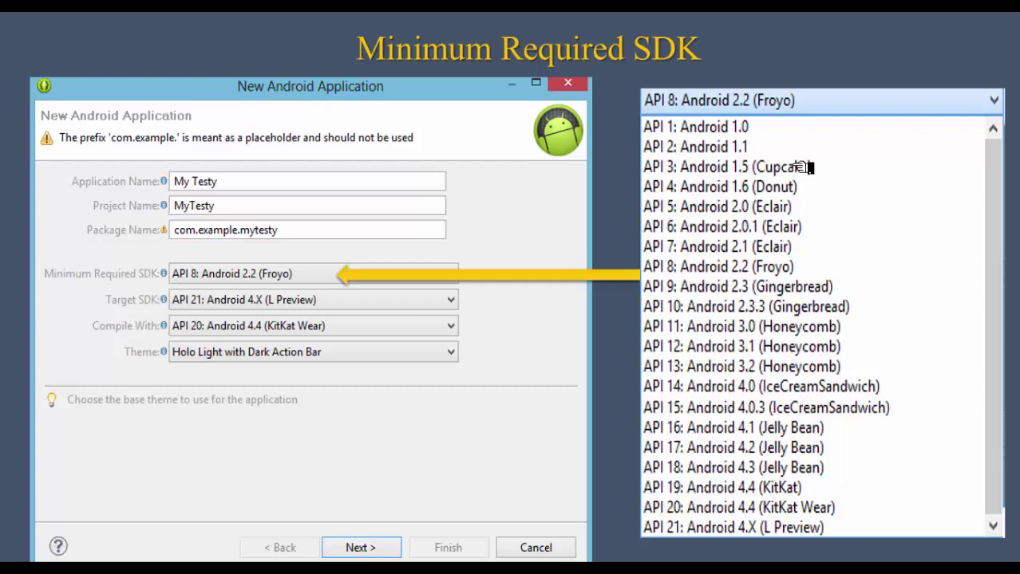
{"action": "key", "text": "Right"}
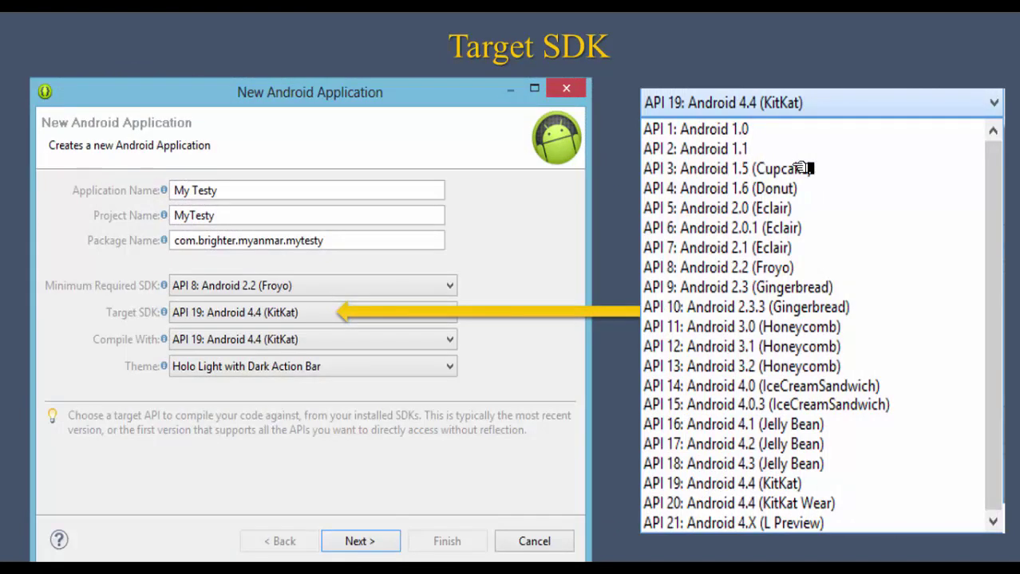
{"action": "left_click", "coordinate": [875, 512]}
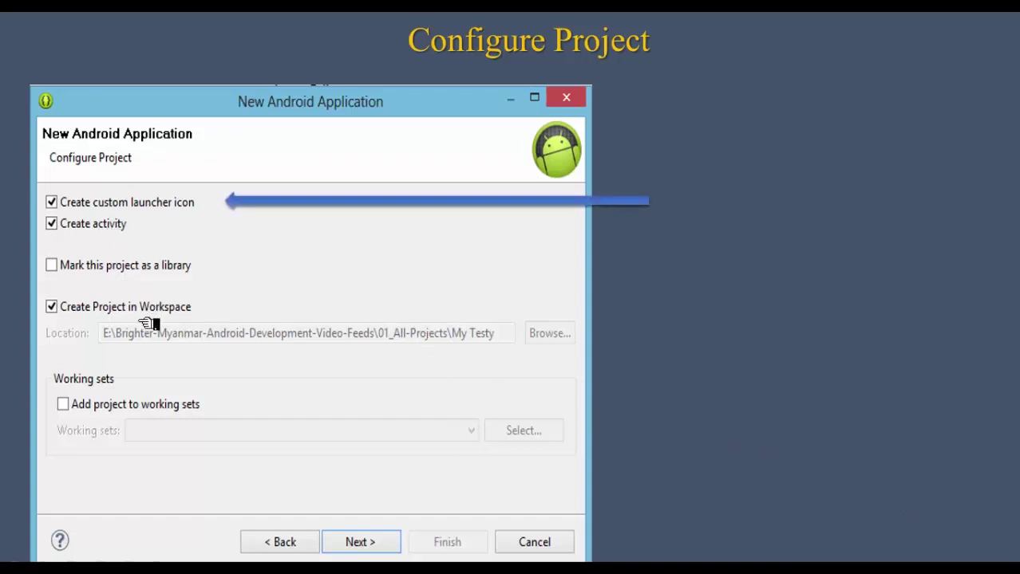
Switch back to Eclipse and advance the new Android application wizard to the project configuration page.
{"action": "key", "text": "alt+Tab"}
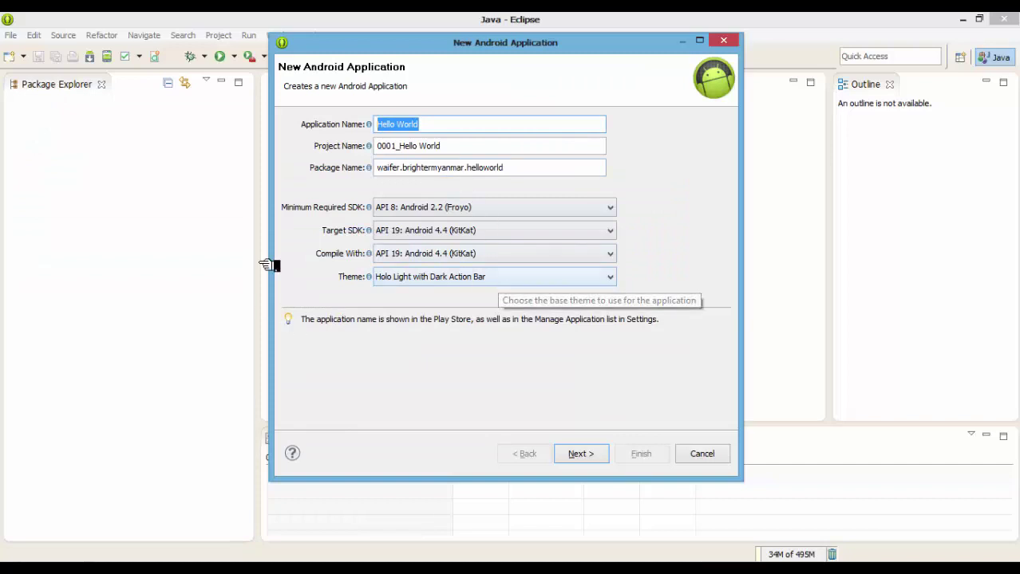
{"action": "left_click", "coordinate": [581, 454]}
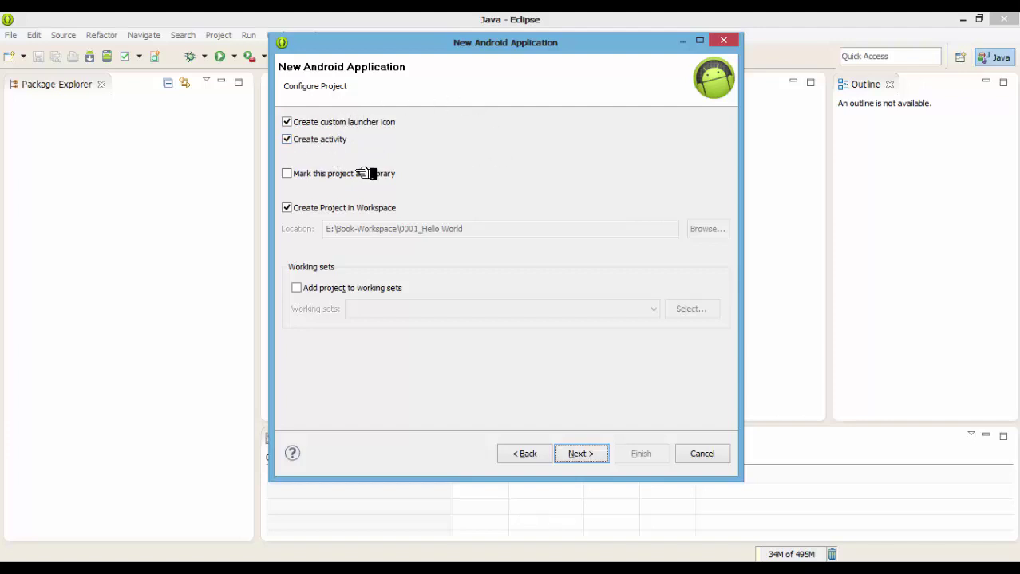
Turn off the options to create a custom launcher icon and an activity, and turn both back on.
{"action": "left_click", "coordinate": [290, 124]}
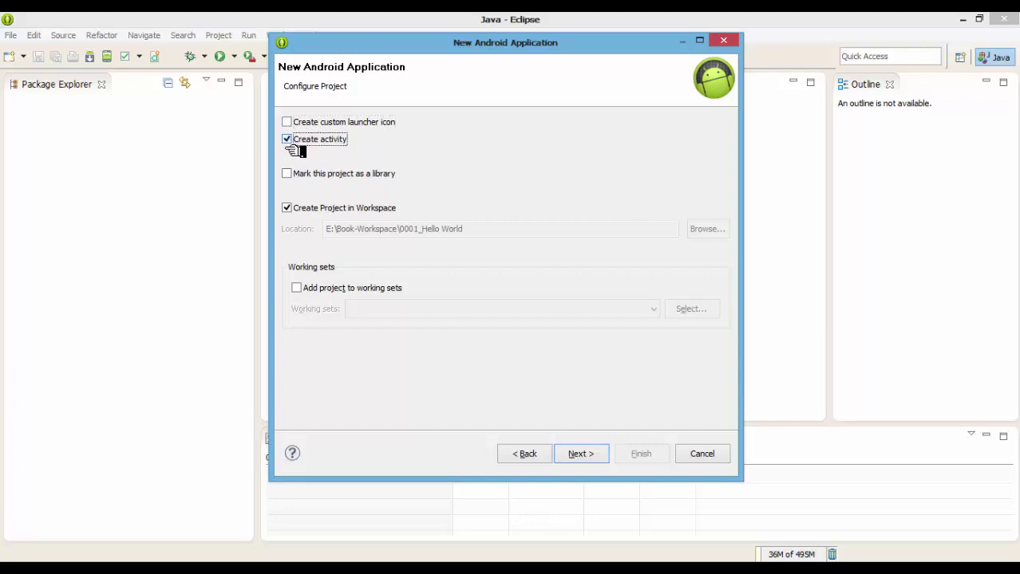
{"action": "left_click", "coordinate": [297, 147]}
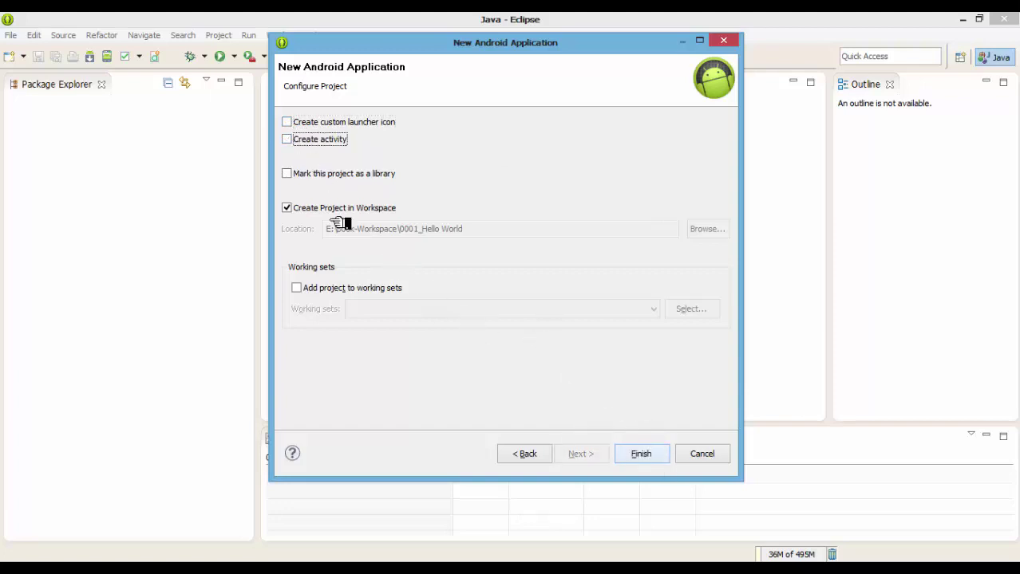
{"action": "left_click", "coordinate": [296, 133]}
{"action": "left_click", "coordinate": [296, 132]}
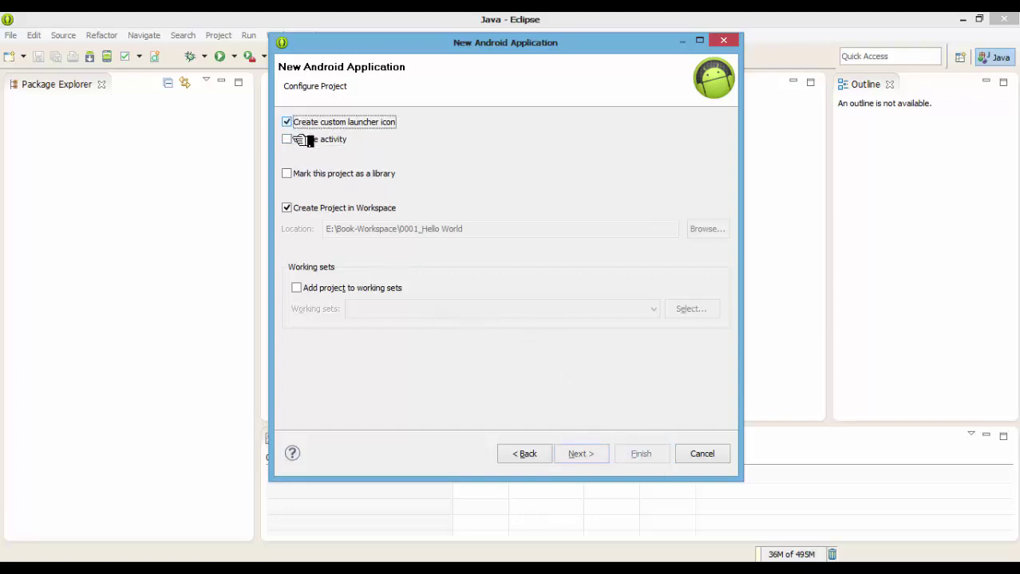
{"action": "left_click", "coordinate": [297, 147]}
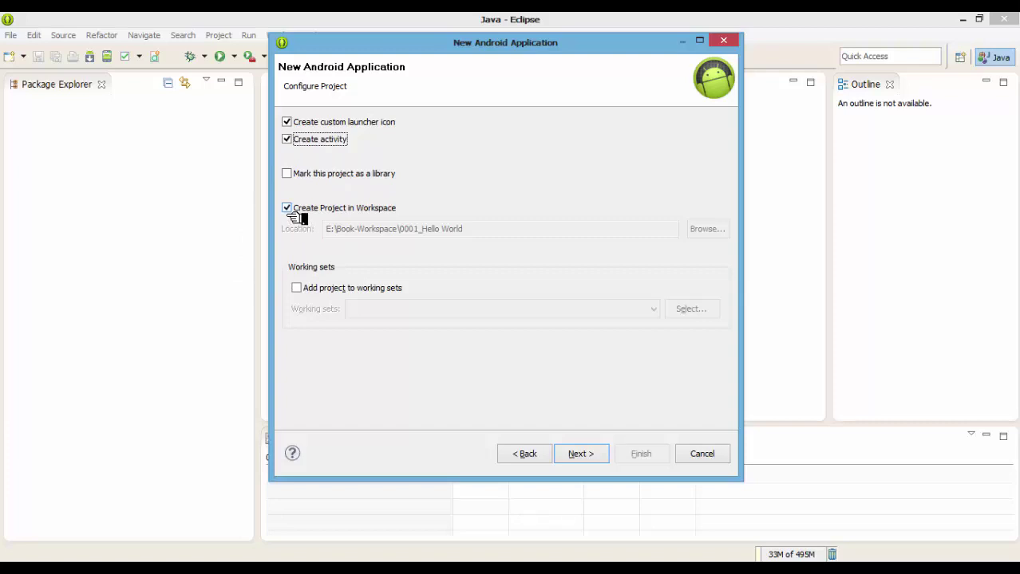
Try out the workspace location option and toggle adding the project to working sets on and off again.
{"action": "left_click", "coordinate": [287, 209]}
{"action": "left_click", "coordinate": [384, 229]}
{"action": "left_click", "coordinate": [296, 289]}
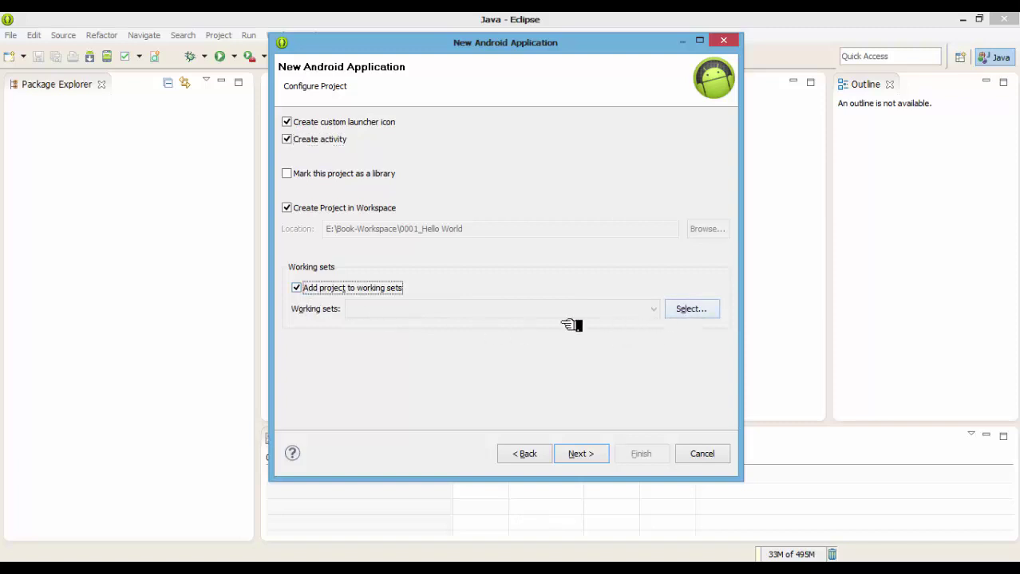
{"action": "left_click", "coordinate": [309, 297]}
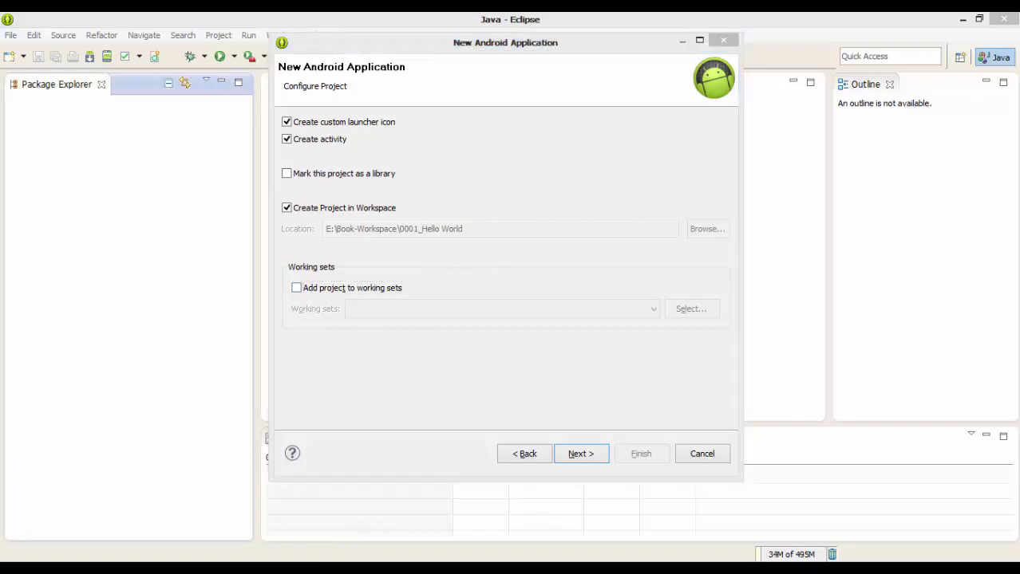
{"action": "left_click", "coordinate": [369, 511]}
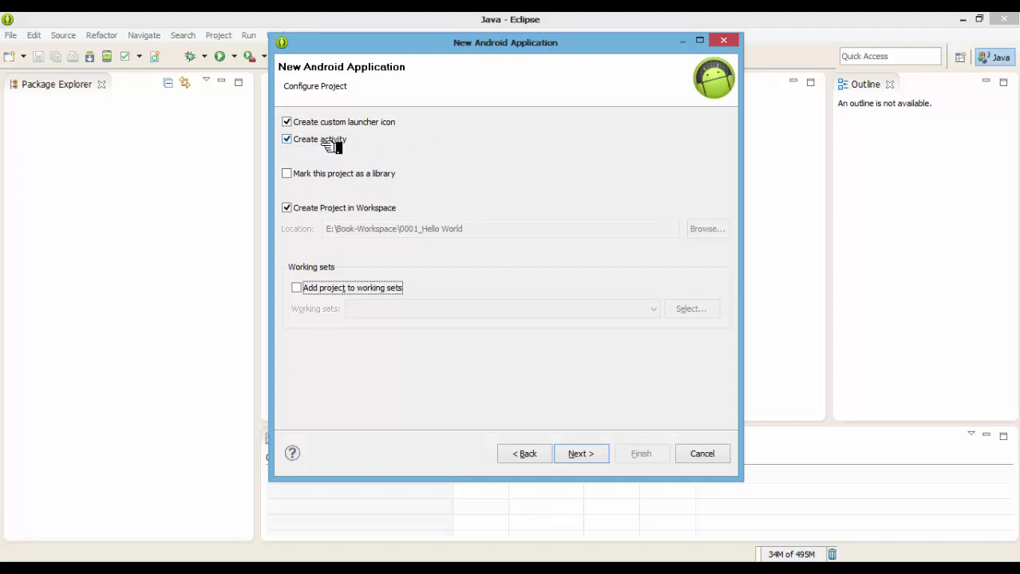
Proceed to the launcher icon page, and resize and reposition the wizard window to show all the icon previews.
{"action": "left_click", "coordinate": [566, 464]}
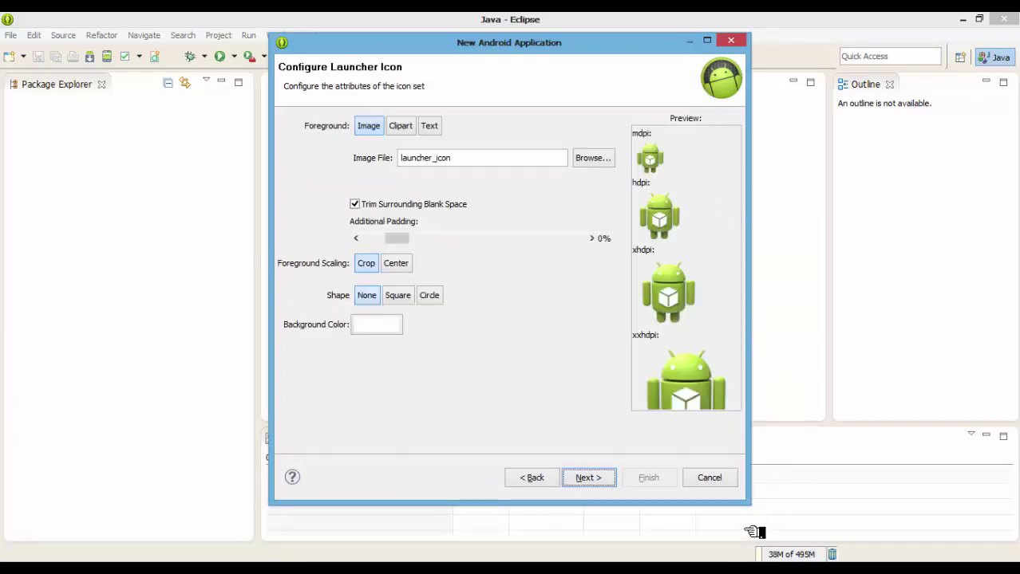
{"action": "left_click_drag", "start_coordinate": [760, 515], "coordinate": [995, 542]}
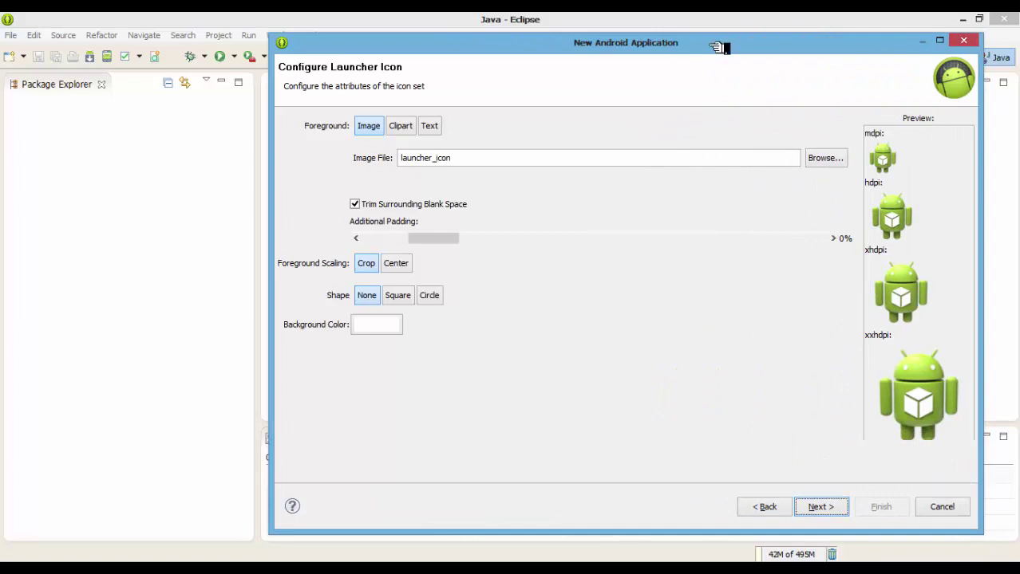
{"action": "left_click_drag", "start_coordinate": [714, 56], "coordinate": [650, 37]}
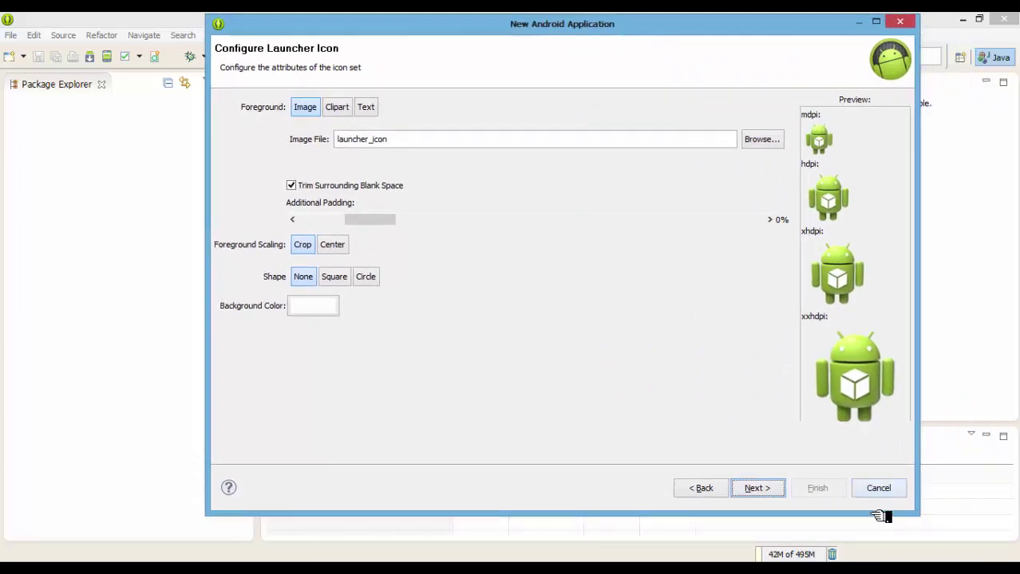
{"action": "left_click_drag", "start_coordinate": [878, 529], "coordinate": [876, 540]}
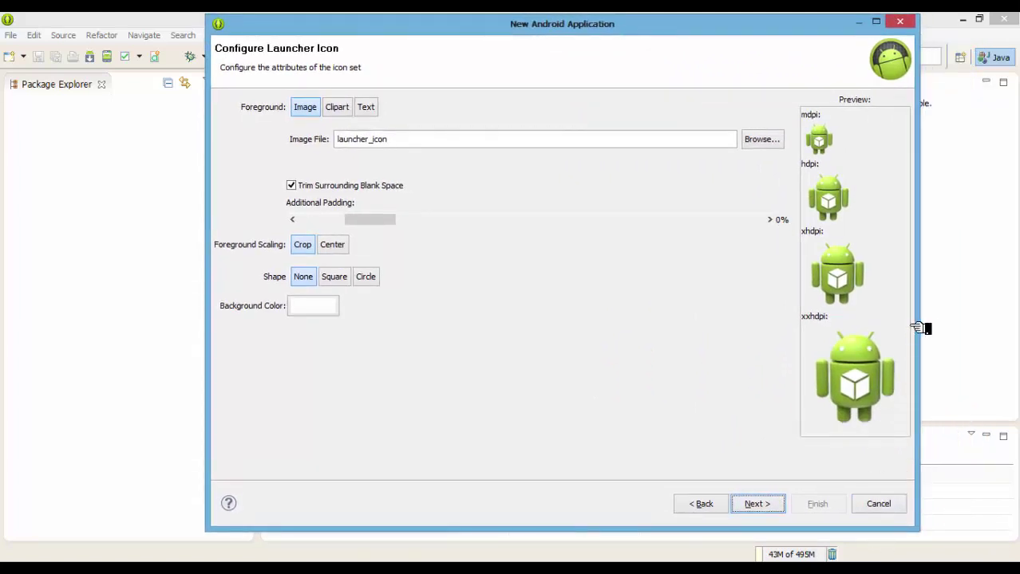
{"action": "left_click_drag", "start_coordinate": [918, 328], "coordinate": [799, 326]}
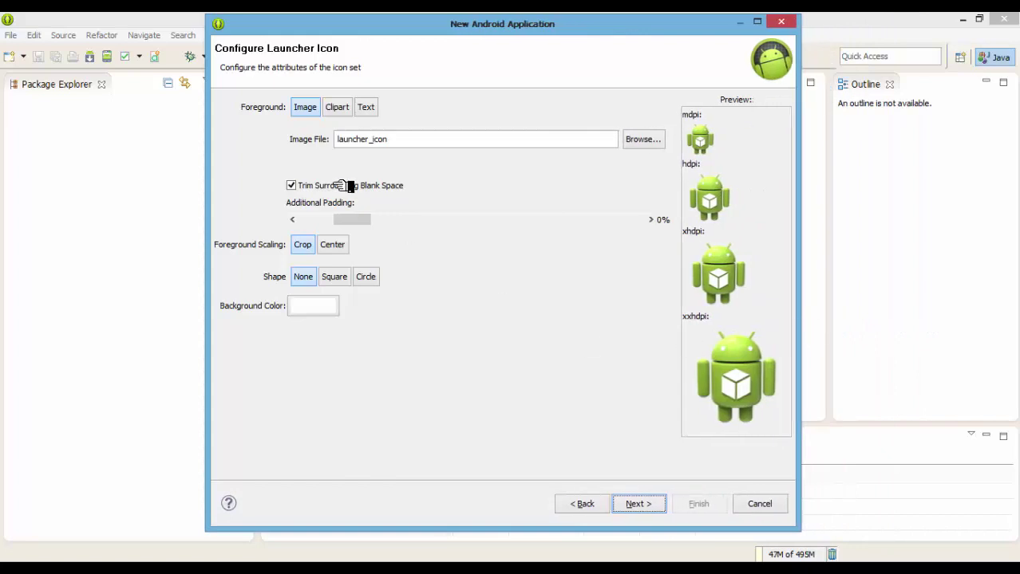
Browse to the Desktop folder for an image file to use as the launcher icon foreground.
{"action": "left_click", "coordinate": [307, 118]}
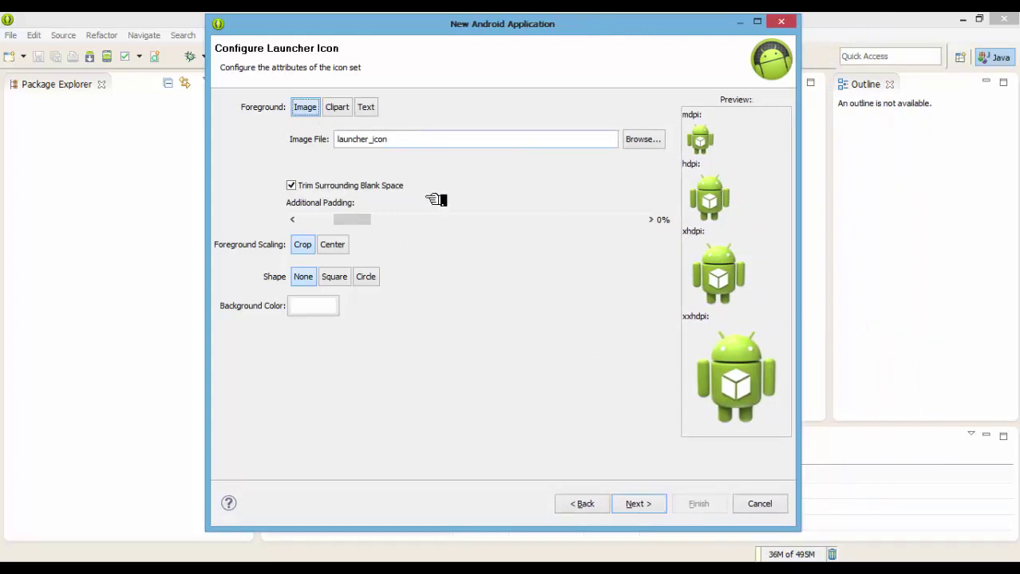
{"action": "left_click", "coordinate": [642, 139]}
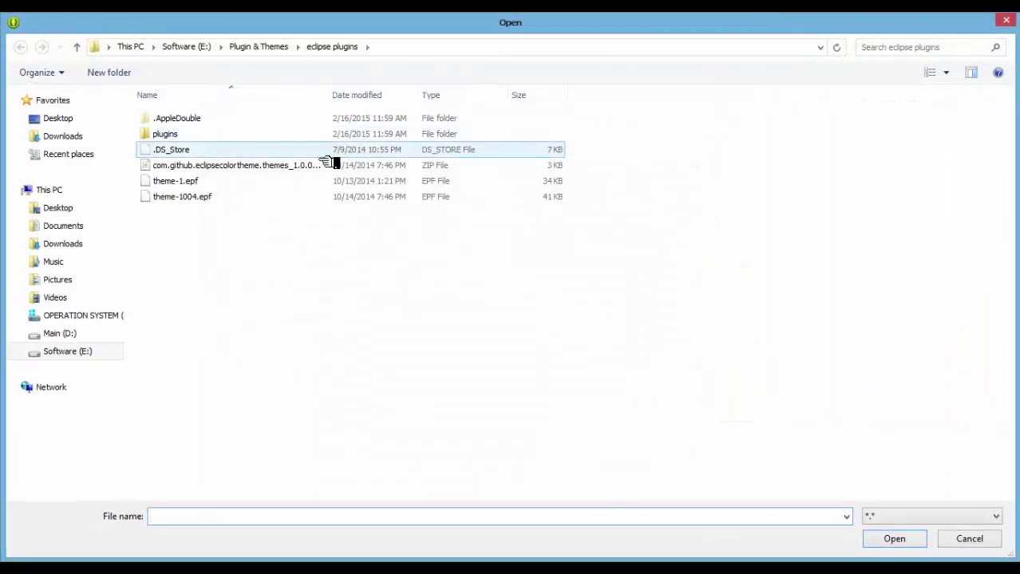
{"action": "left_click", "coordinate": [58, 118]}
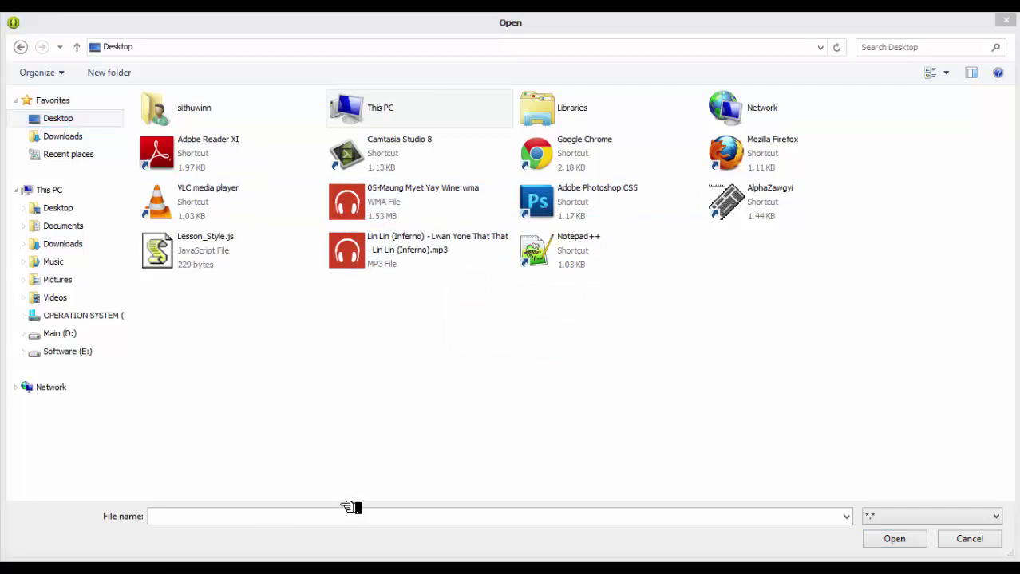
Switch to Paint, paste the screen capture of the Desktop folder and crop it to the Google Chrome icon, about 56 × 51 px.
{"action": "key", "text": "alt+Tab"}
{"action": "key", "text": "ctrl+v"}
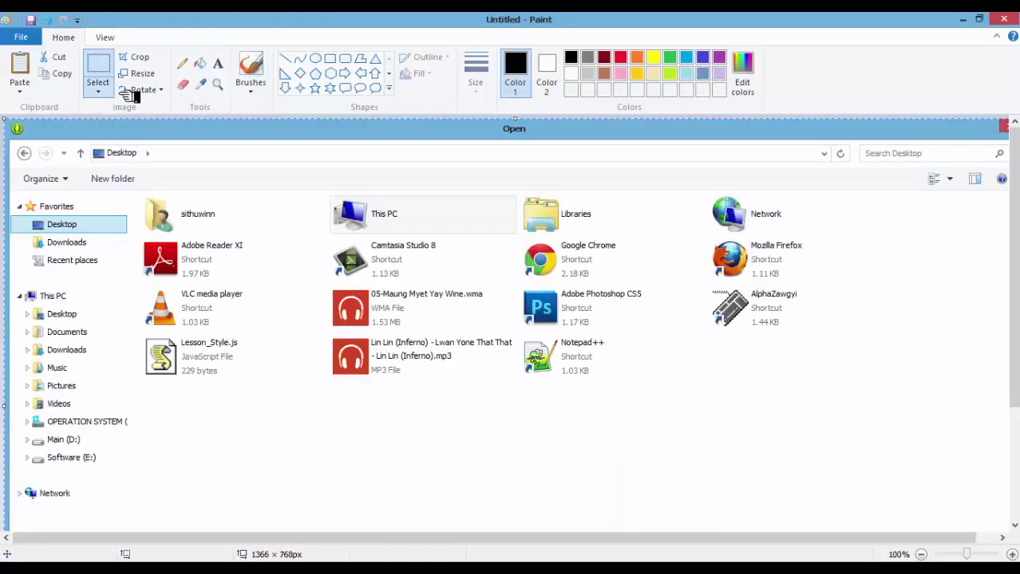
{"action": "left_click", "coordinate": [97, 70]}
{"action": "left_click_drag", "start_coordinate": [525, 240], "coordinate": [561, 289]}
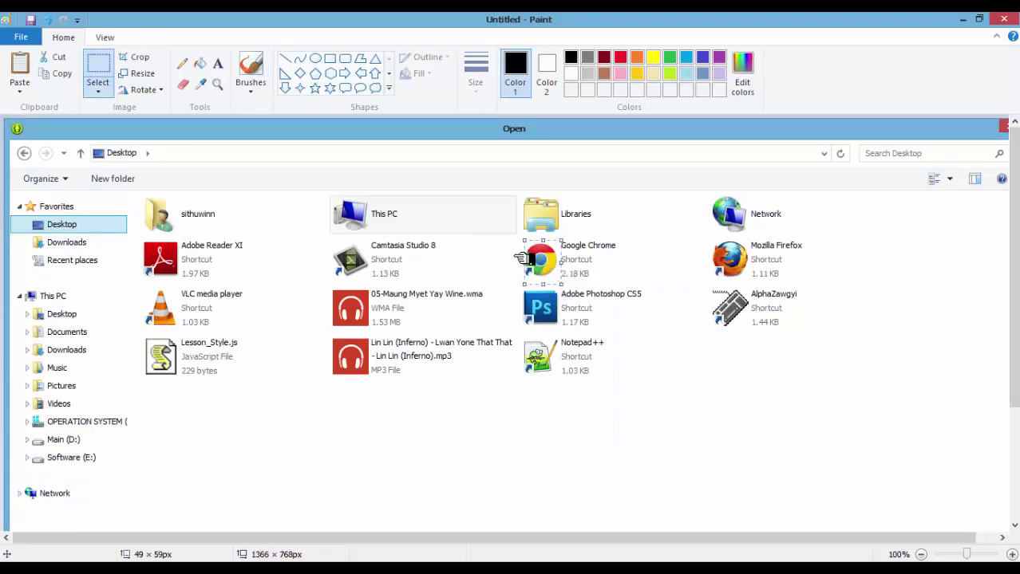
{"action": "left_click_drag", "start_coordinate": [507, 241], "coordinate": [564, 285]}
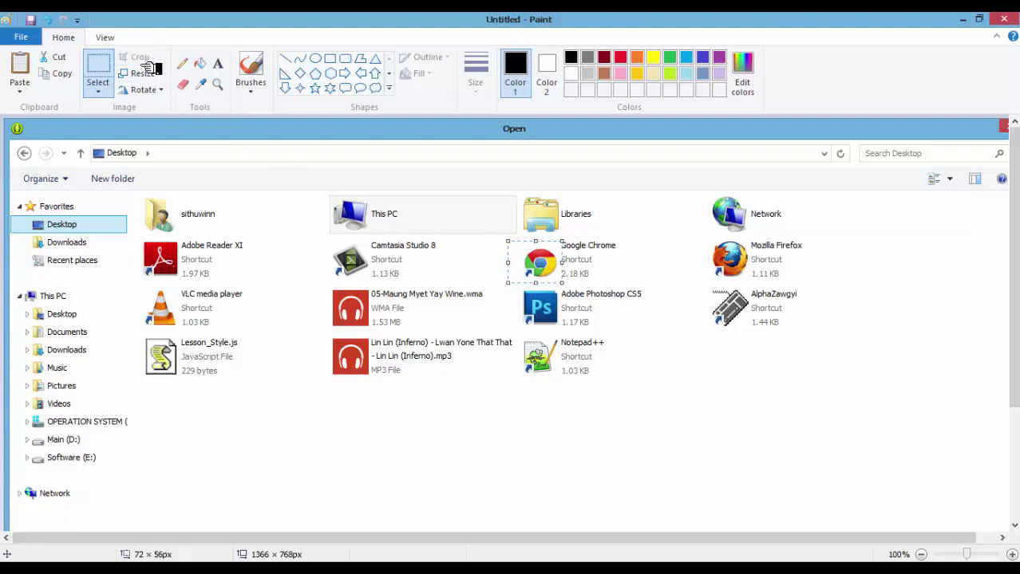
{"action": "left_click", "coordinate": [146, 61]}
{"action": "left_click_drag", "start_coordinate": [37, 153], "coordinate": [75, 176]}
{"action": "left_click", "coordinate": [137, 57]}
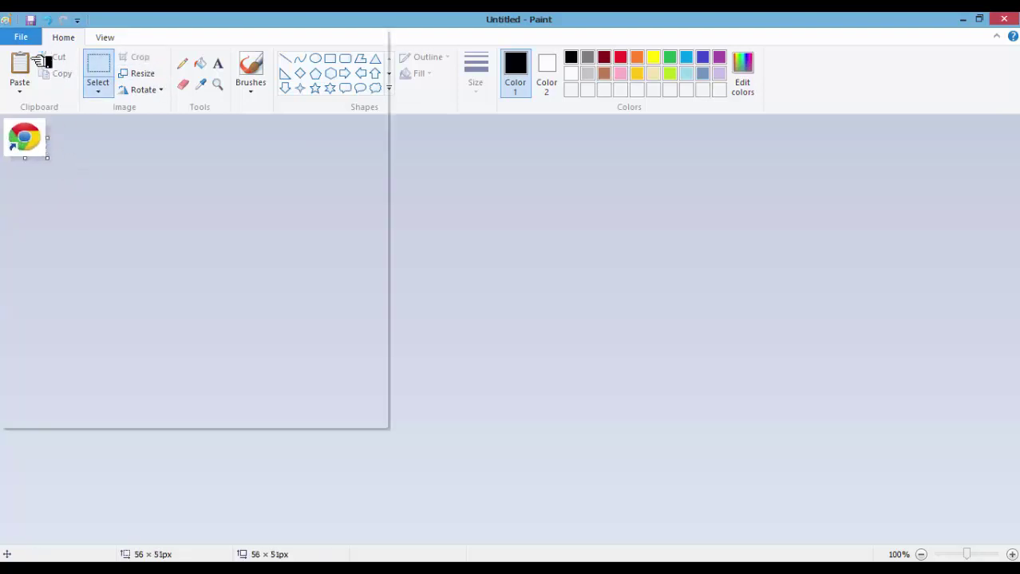
Save the cropped icon on the Desktop as a PNG file named logo.
{"action": "left_click", "coordinate": [75, 162]}
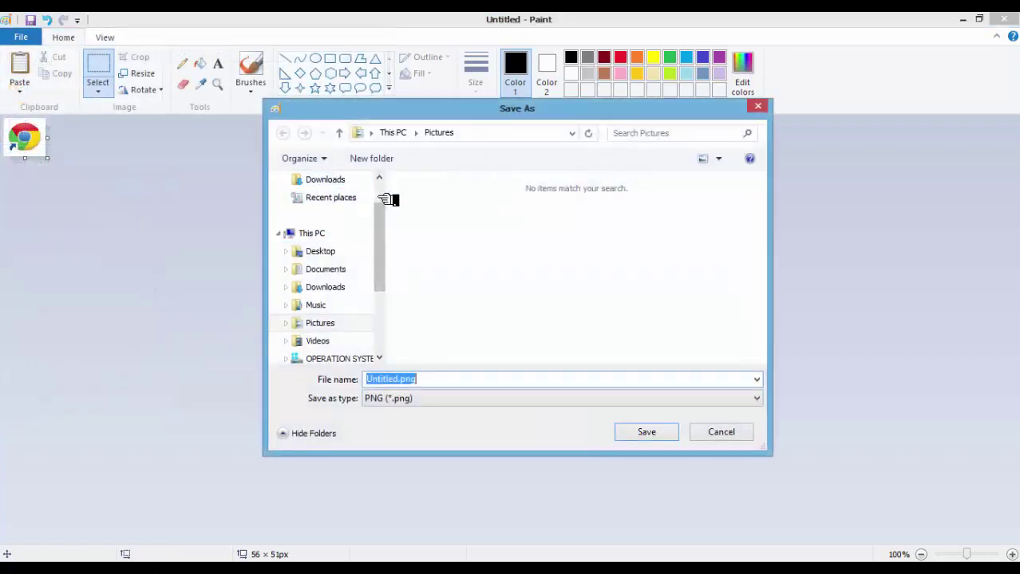
{"action": "scroll", "coordinate": [383, 199], "scroll_direction": "up", "scroll_amount": 1}
{"action": "left_click", "coordinate": [320, 204]}
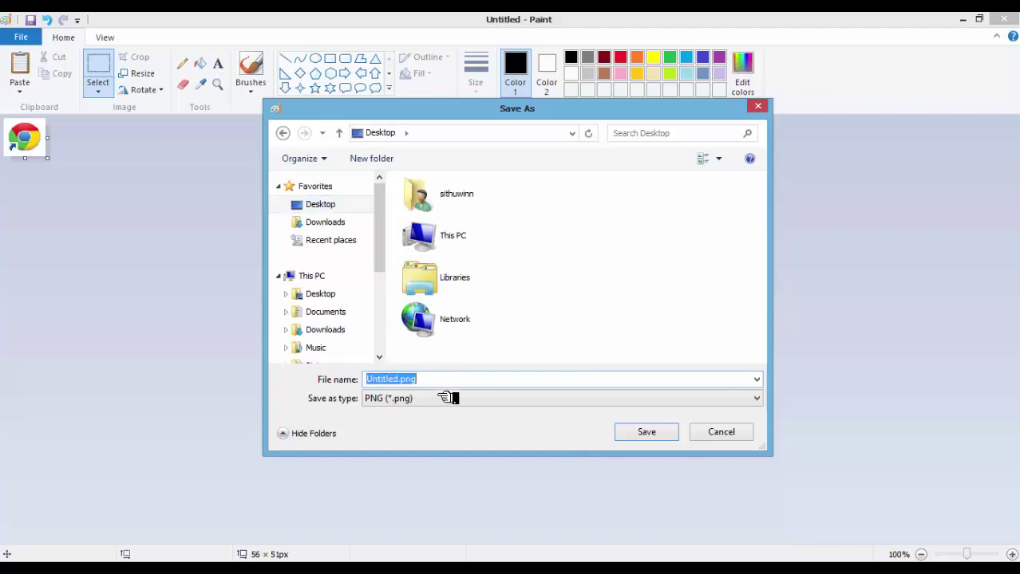
{"action": "type", "text": "logo"}
{"action": "key", "text": "Return"}
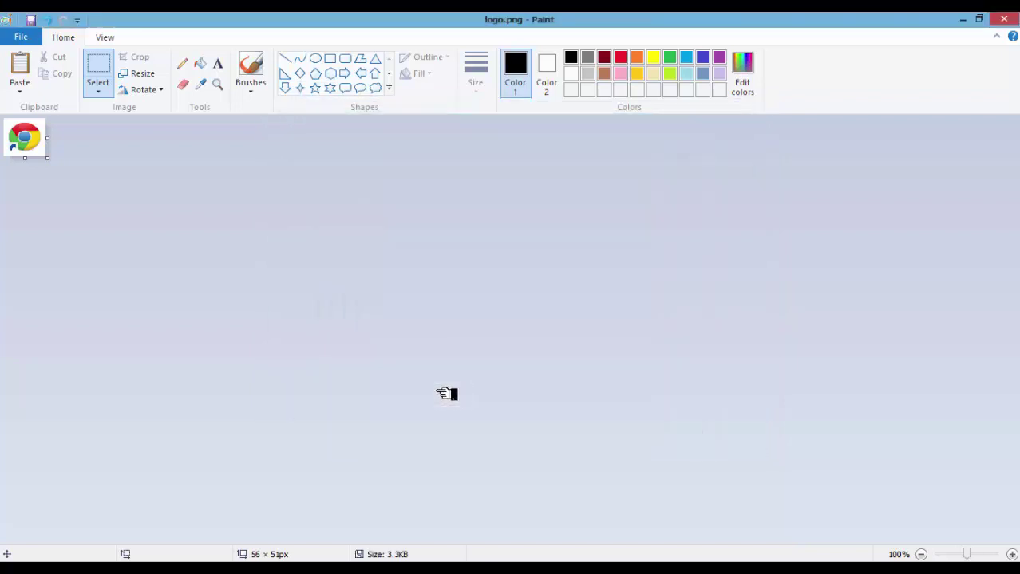
Return to Eclipse and set logo.png from the Desktop as the launcher icon's foreground image.
{"action": "key", "text": "ctrl+o"}
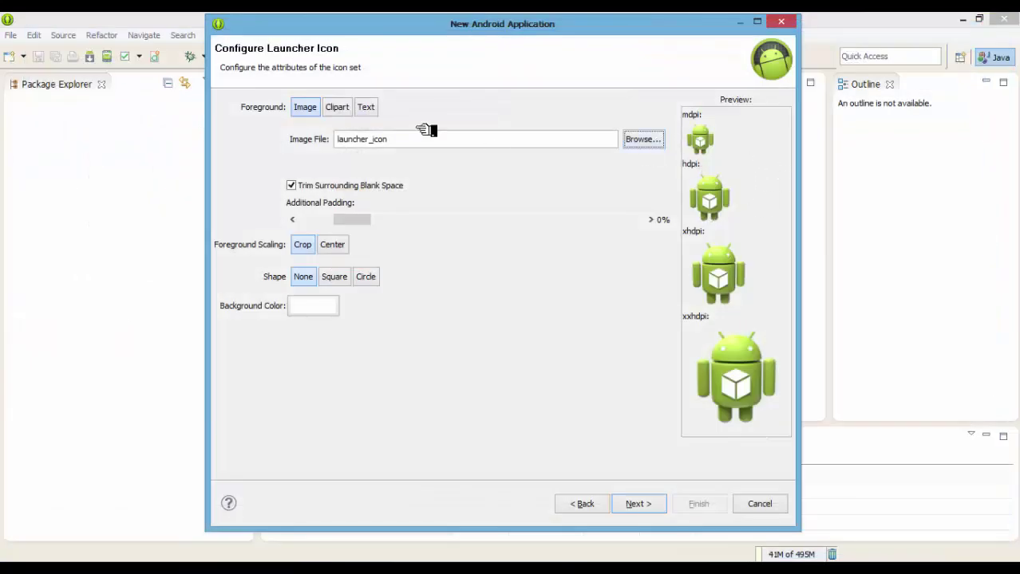
{"action": "left_click", "coordinate": [307, 108]}
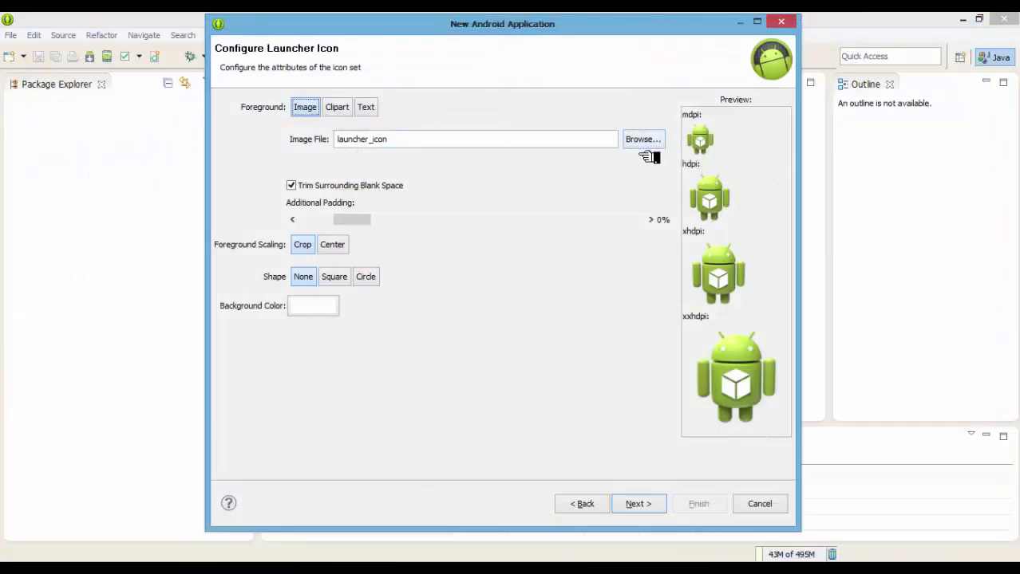
{"action": "left_click", "coordinate": [643, 147]}
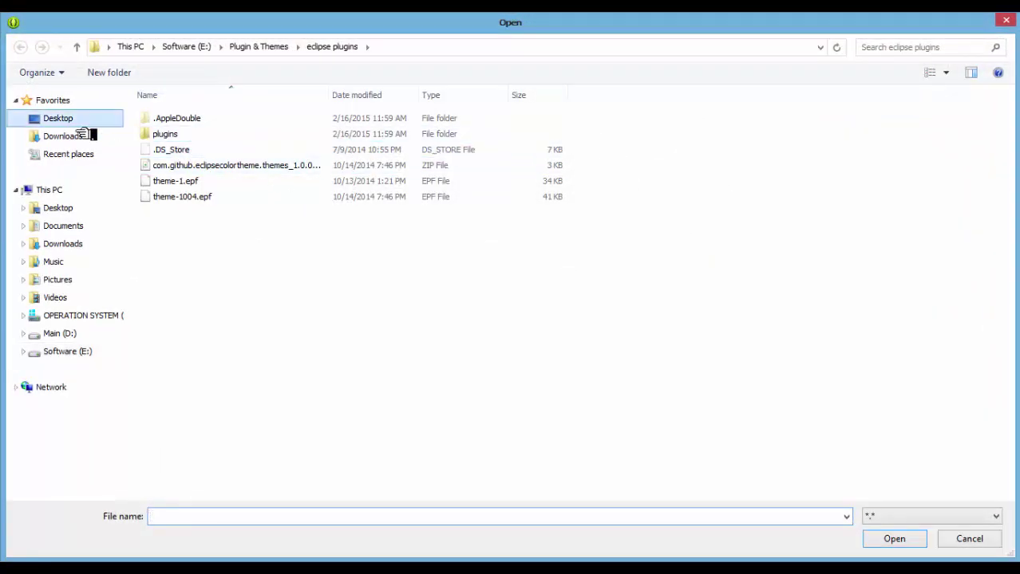
{"action": "left_click", "coordinate": [72, 119]}
{"action": "double_click", "coordinate": [585, 266]}
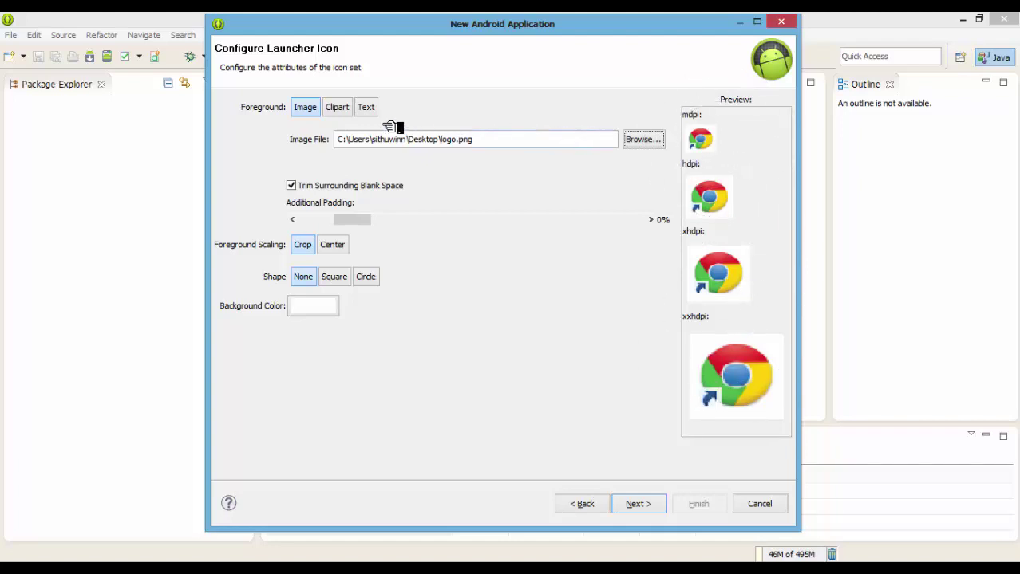
Switch the launcher icon's foreground to clipart and try the signal bars, the Android robot and the solid star.
{"action": "left_click", "coordinate": [335, 106]}
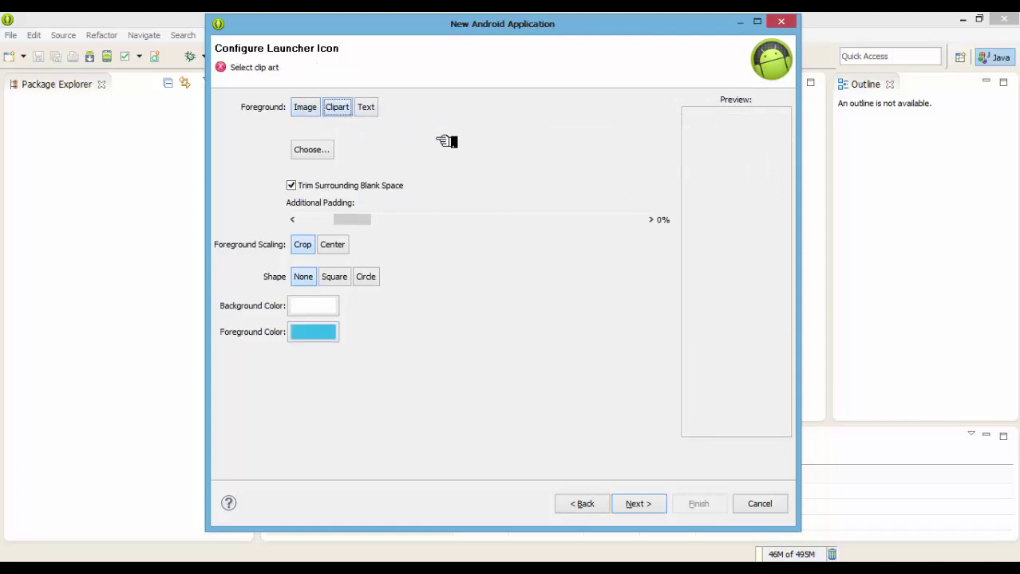
{"action": "left_click", "coordinate": [329, 152]}
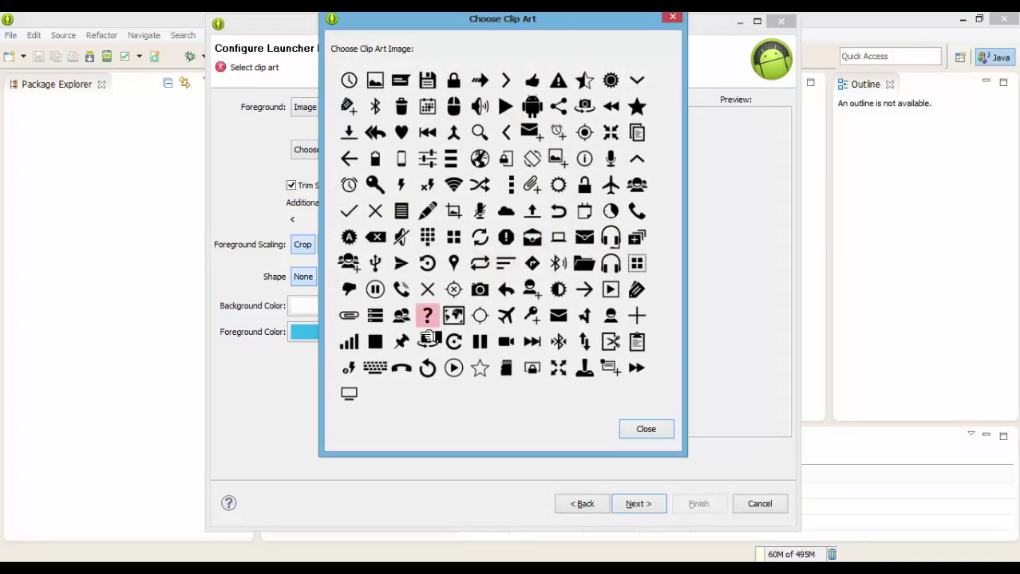
{"action": "left_click", "coordinate": [348, 343]}
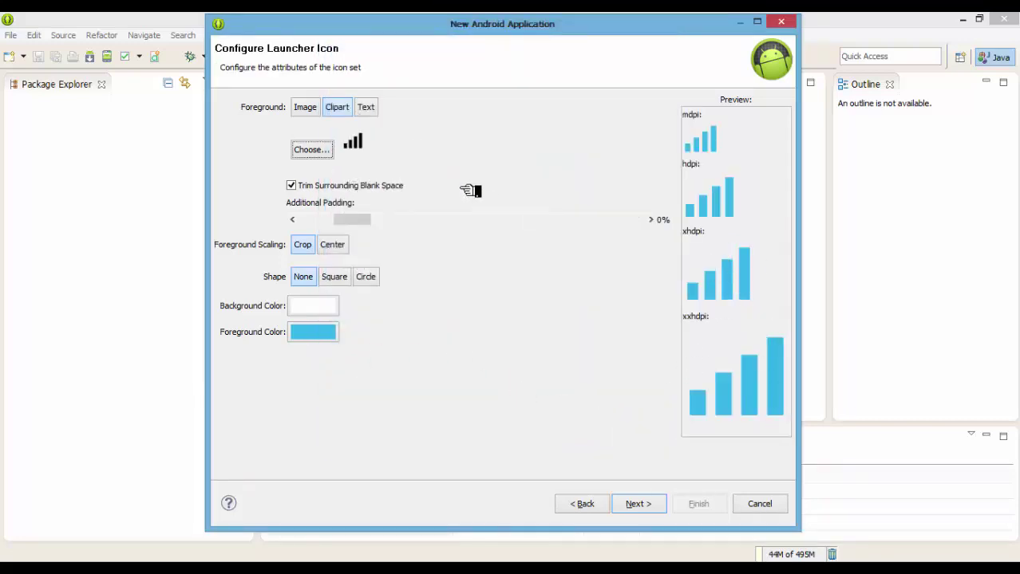
{"action": "left_click", "coordinate": [311, 151]}
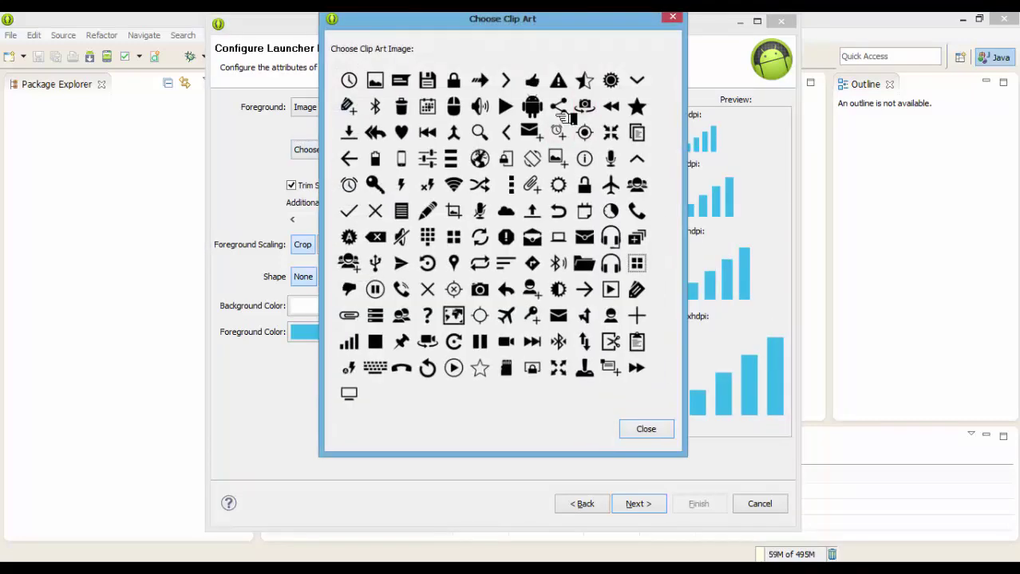
{"action": "left_click", "coordinate": [533, 106]}
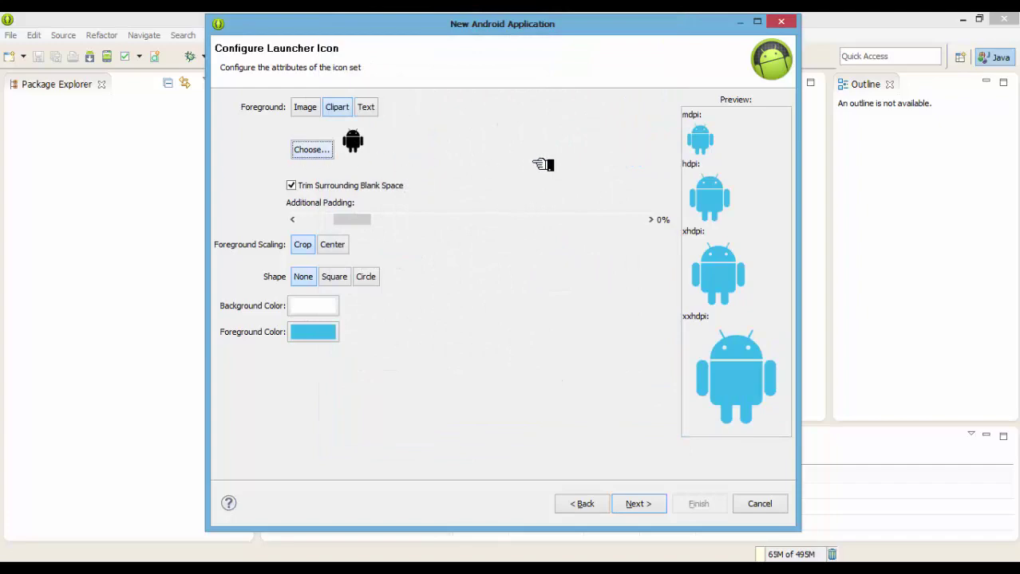
{"action": "key", "text": "space"}
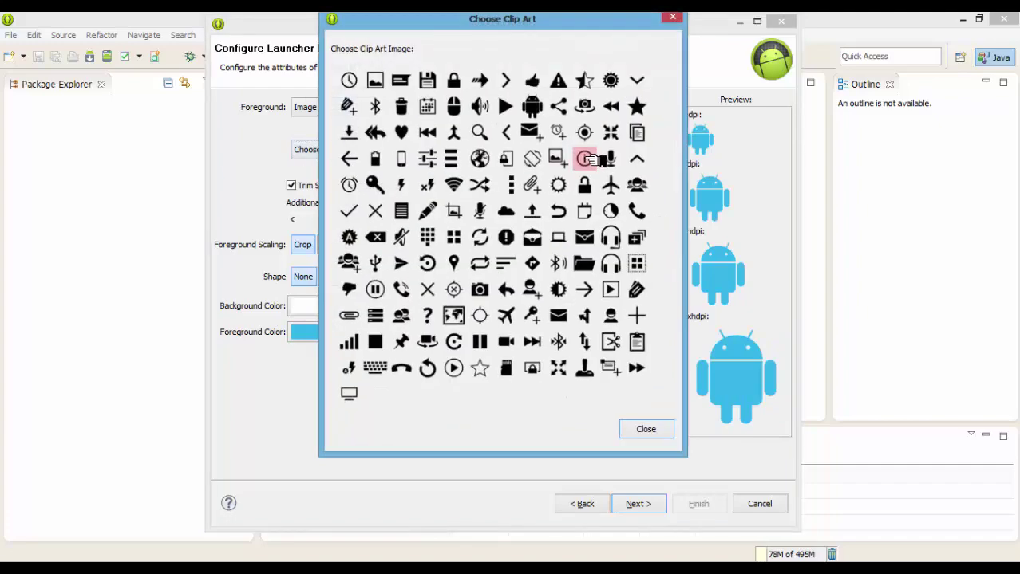
{"action": "left_click", "coordinate": [639, 117]}
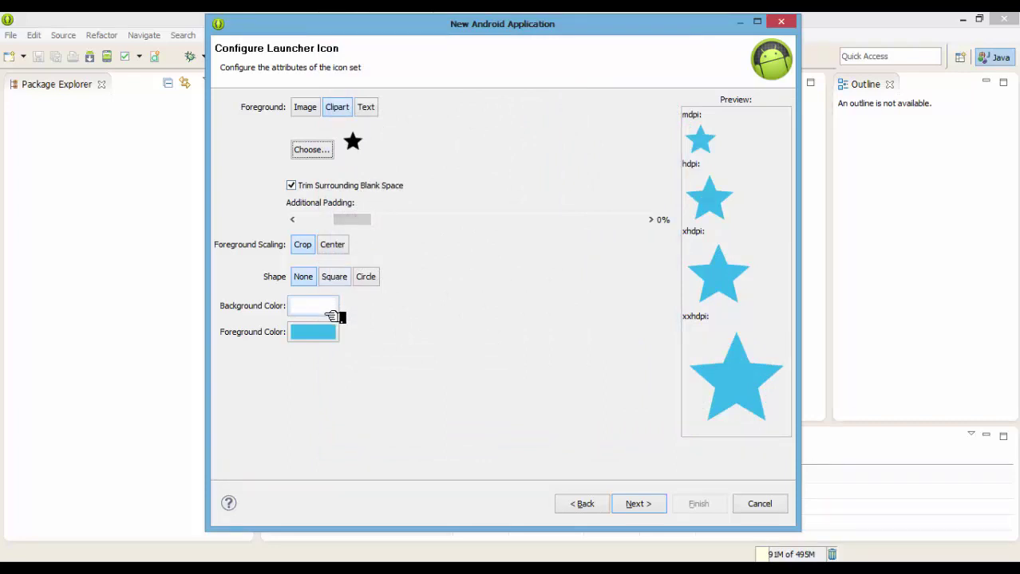
Set the icon's background color to dark red and foreground color to dark blue, with 73% additional padding.
{"action": "left_click", "coordinate": [313, 307]}
{"action": "left_click", "coordinate": [229, 127]}
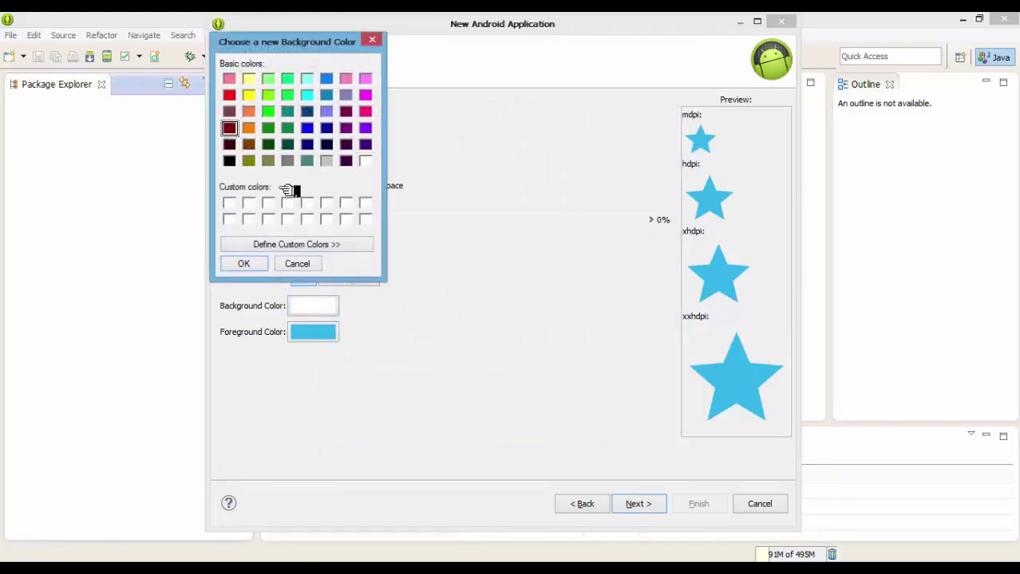
{"action": "left_click", "coordinate": [255, 266]}
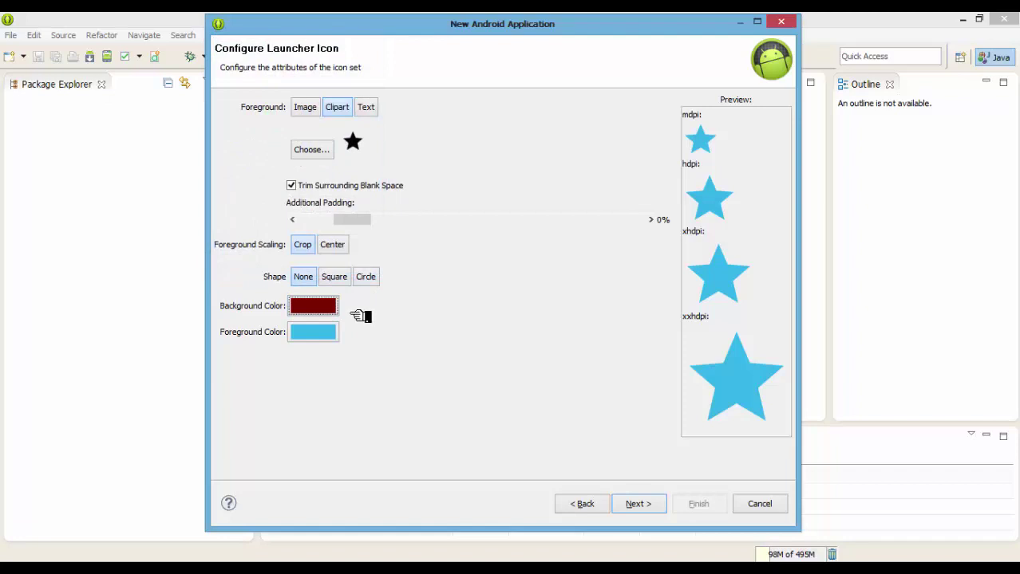
{"action": "left_click", "coordinate": [328, 338]}
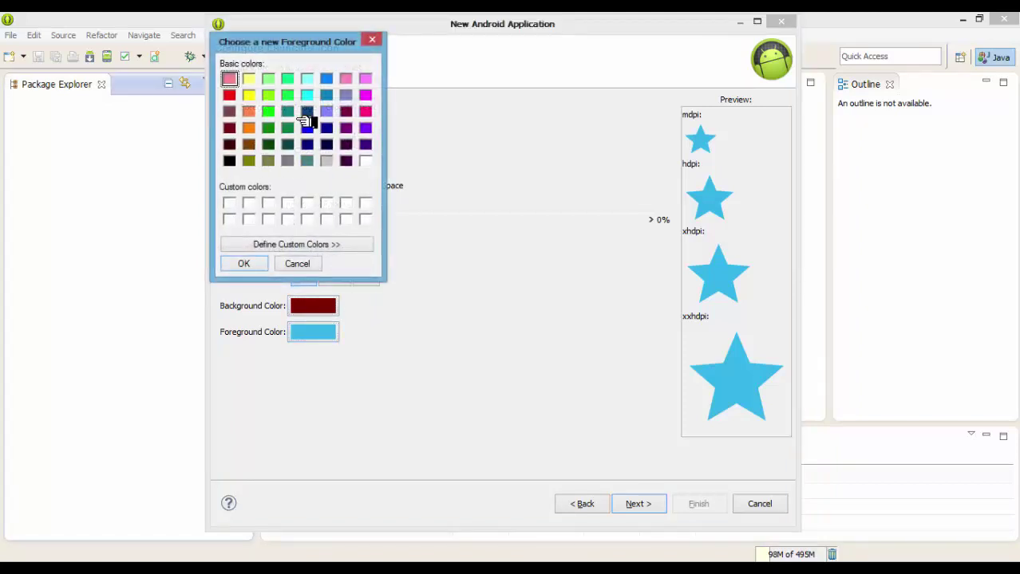
{"action": "left_click", "coordinate": [326, 129]}
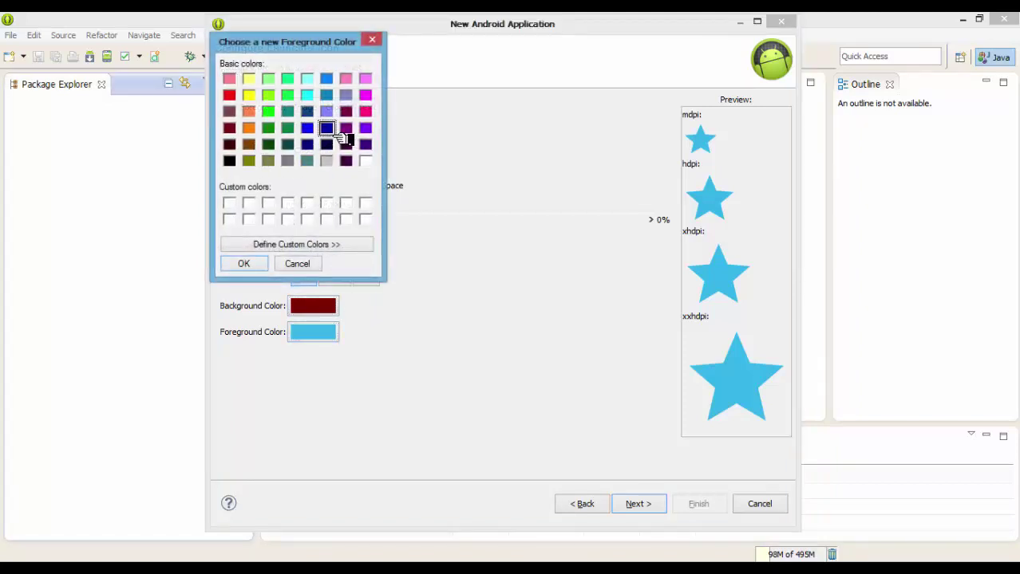
{"action": "left_click", "coordinate": [263, 268]}
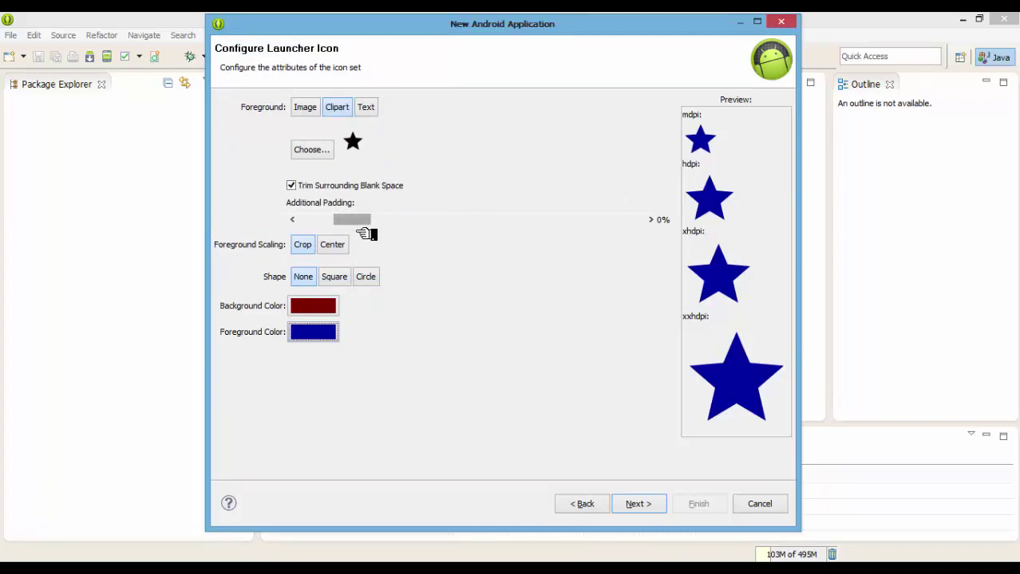
{"action": "left_click_drag", "start_coordinate": [363, 233], "coordinate": [548, 344]}
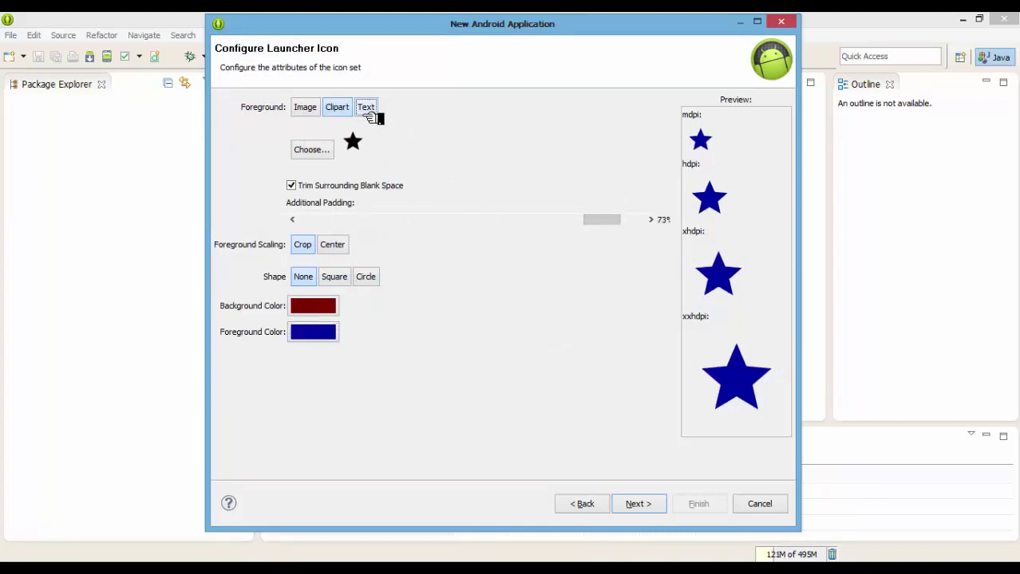
Switch the icon's foreground to text, try HelloWorld as the text, and replace it with HW.
{"action": "left_click", "coordinate": [367, 109]}
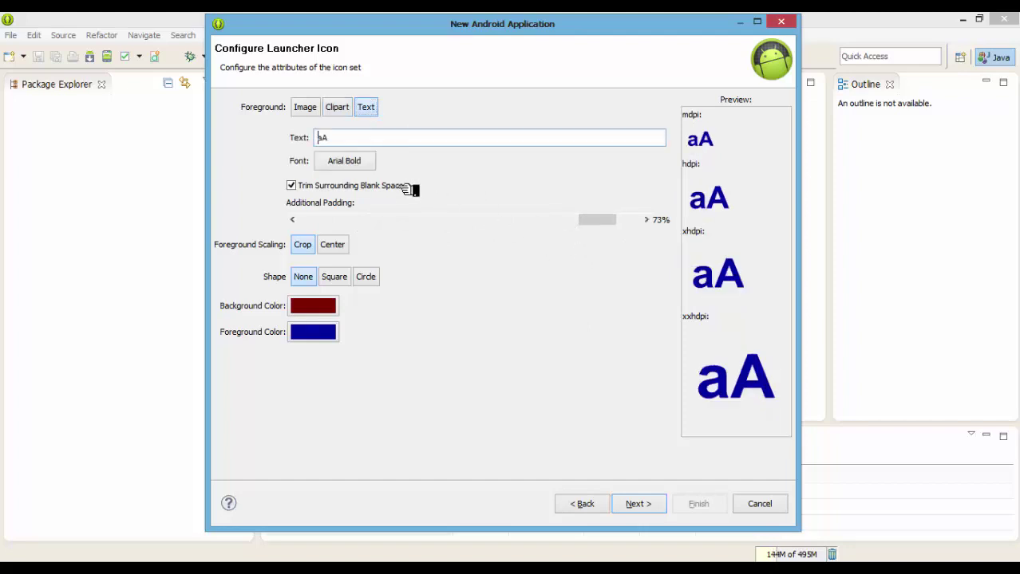
{"action": "key", "text": "BackSpace"}
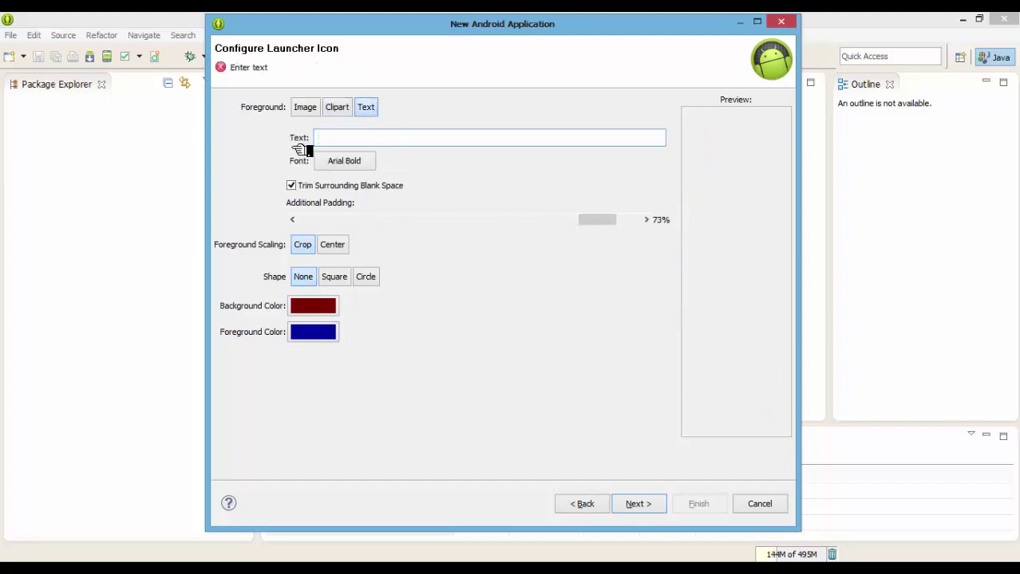
{"action": "type", "text": "HelloWorld"}
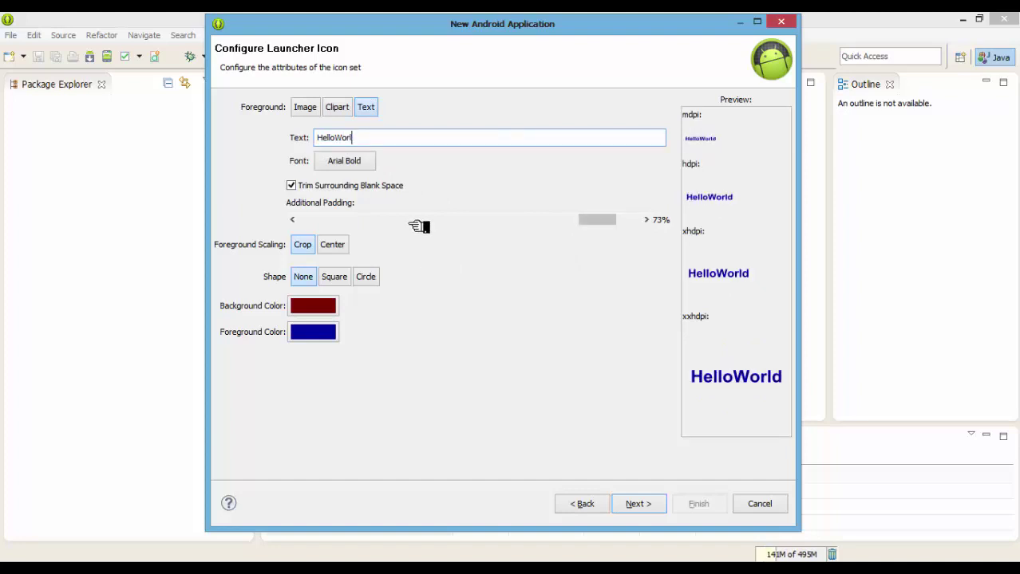
{"action": "key", "text": "BackSpace"}
{"action": "key", "text": "BackSpace"}
{"action": "key", "text": "BackSpace"}
{"action": "key", "text": "BackSpace"}
{"action": "key", "text": "BackSpace"}
{"action": "key", "text": "BackSpace"}
{"action": "key", "text": "BackSpace"}
{"action": "key", "text": "BackSpace"}
{"action": "key", "text": "BackSpace"}
{"action": "type", "text": "HW"}
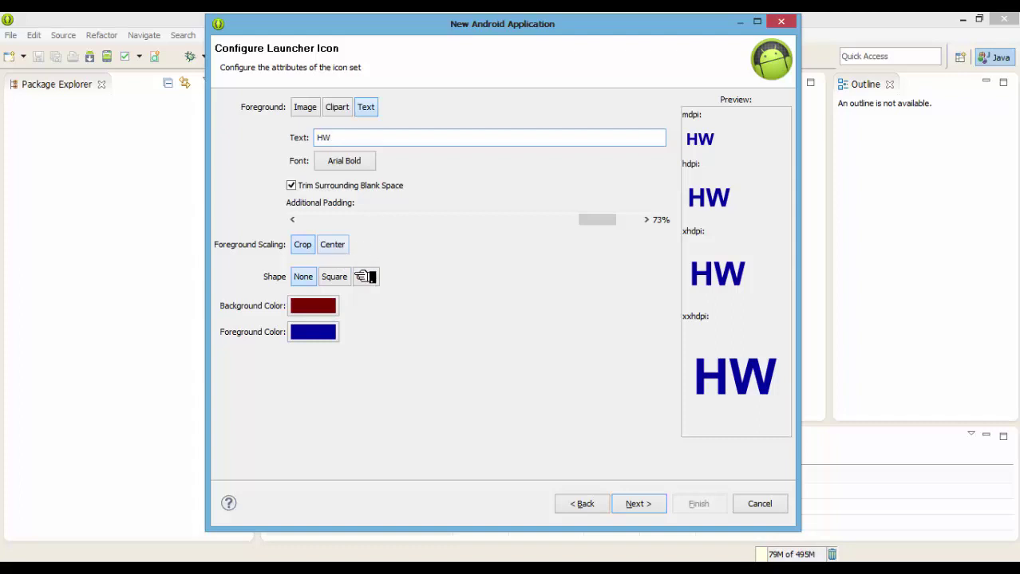
Give the icon a circle shape with a white foreground color and raise the additional padding to 80%.
{"action": "left_click", "coordinate": [372, 293]}
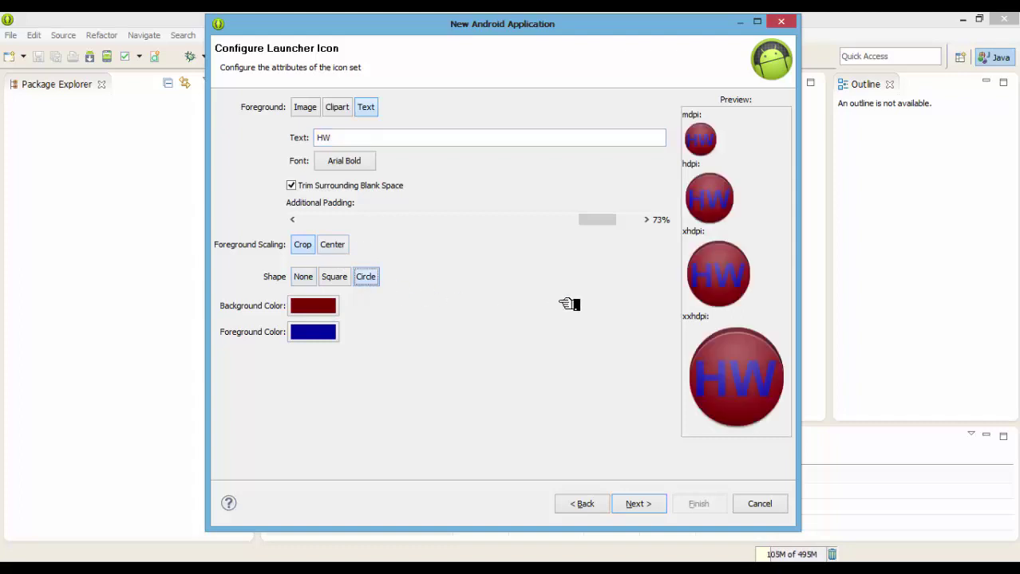
{"action": "left_click", "coordinate": [328, 311]}
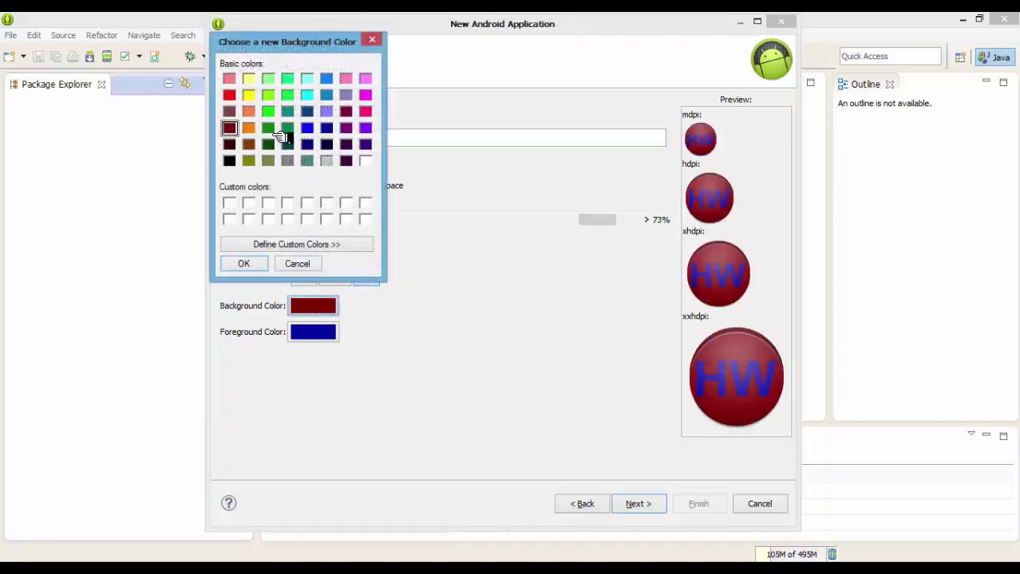
{"action": "left_click", "coordinate": [254, 264]}
{"action": "left_click", "coordinate": [318, 336]}
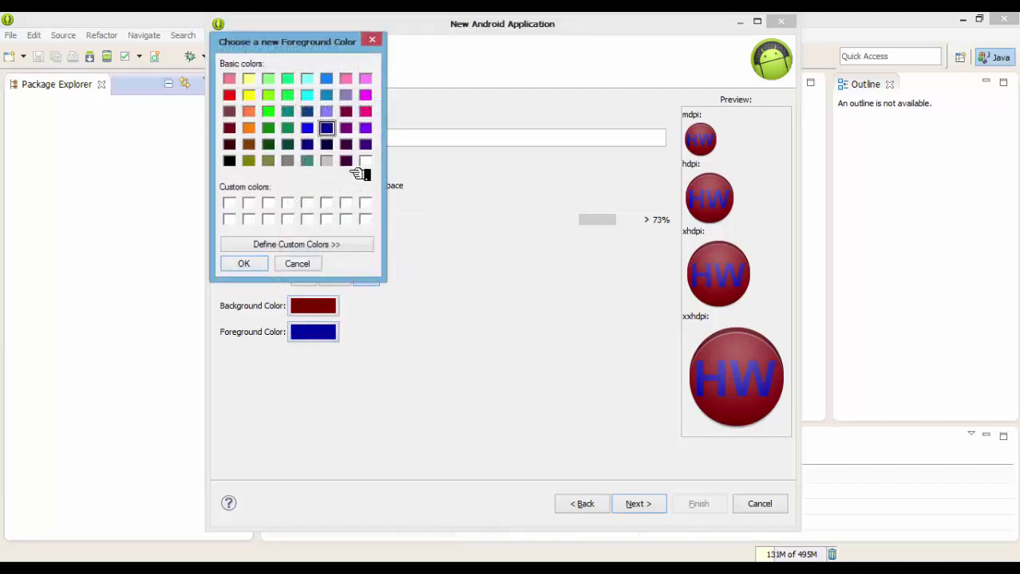
{"action": "left_click", "coordinate": [364, 161]}
{"action": "left_click", "coordinate": [262, 267]}
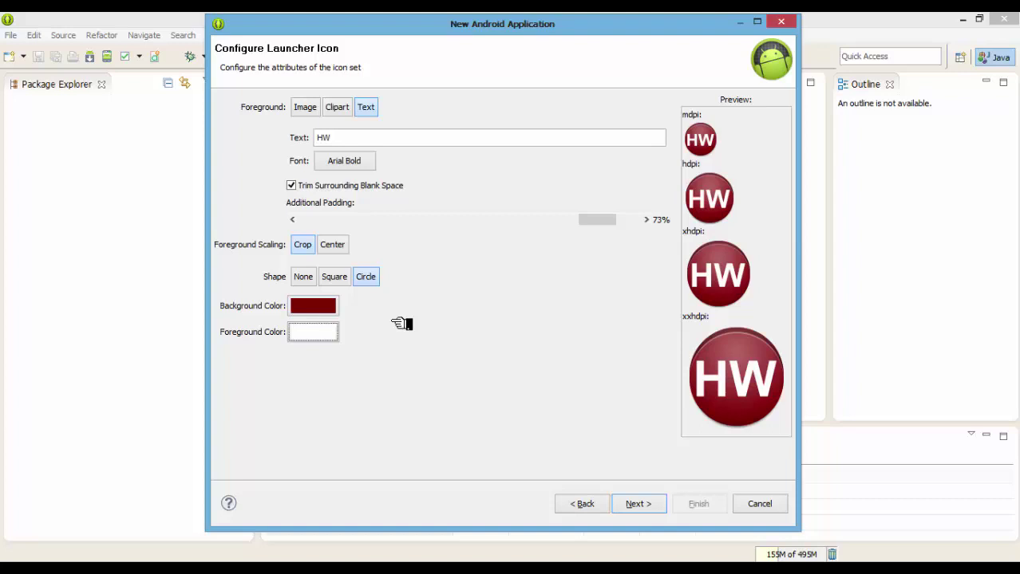
{"action": "left_click_drag", "start_coordinate": [597, 219], "coordinate": [654, 219]}
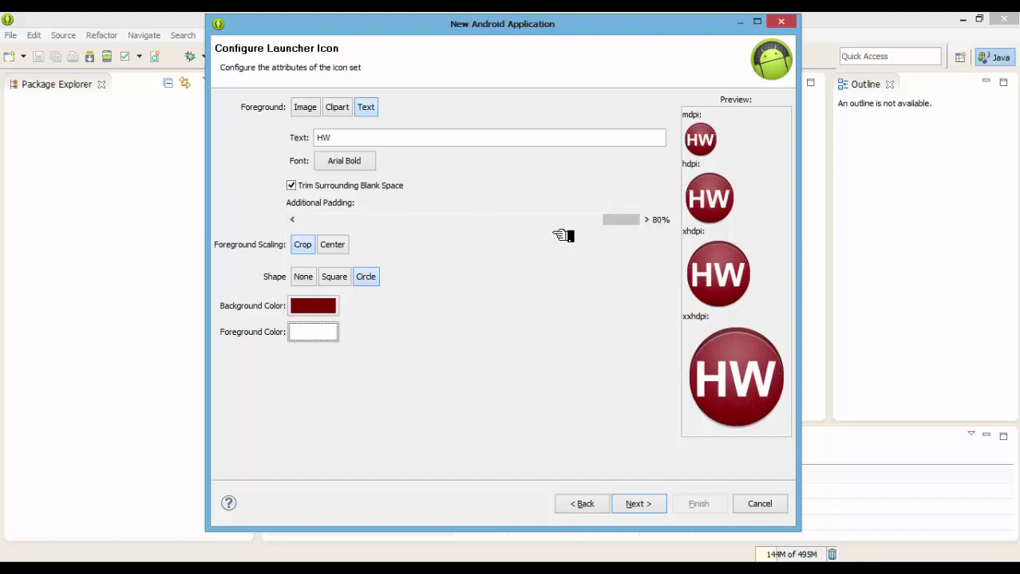
Look ahead to the activity page, return to the icon settings to compare the clipart and image foregrounds, and reselect text.
{"action": "left_click", "coordinate": [656, 510]}
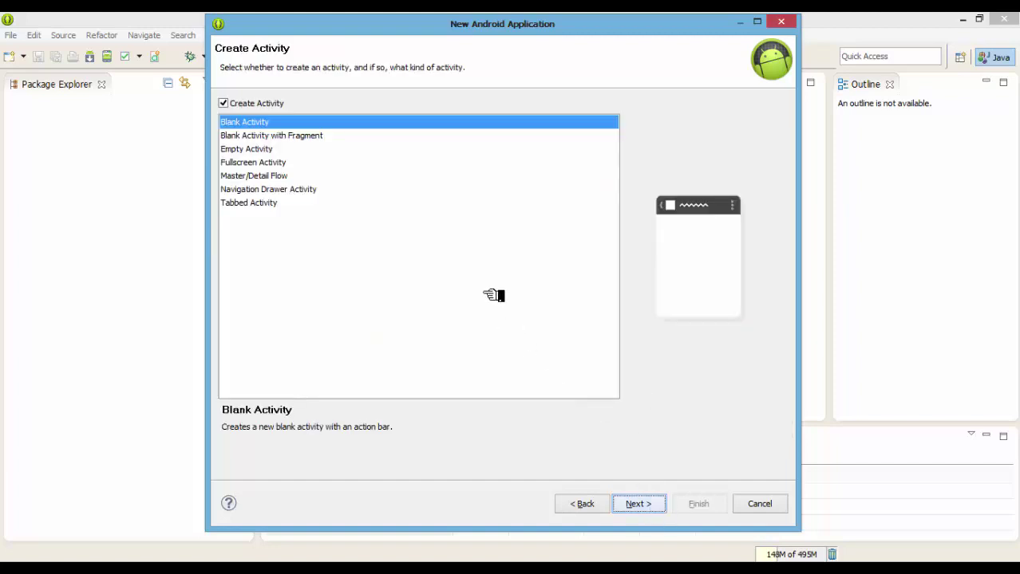
{"action": "left_click", "coordinate": [590, 506]}
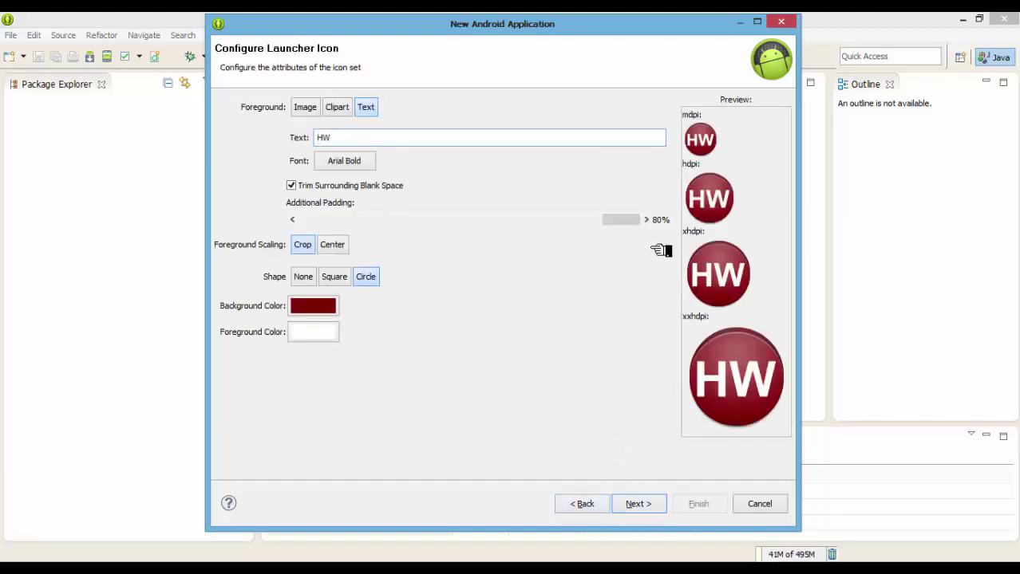
{"action": "left_click", "coordinate": [345, 114]}
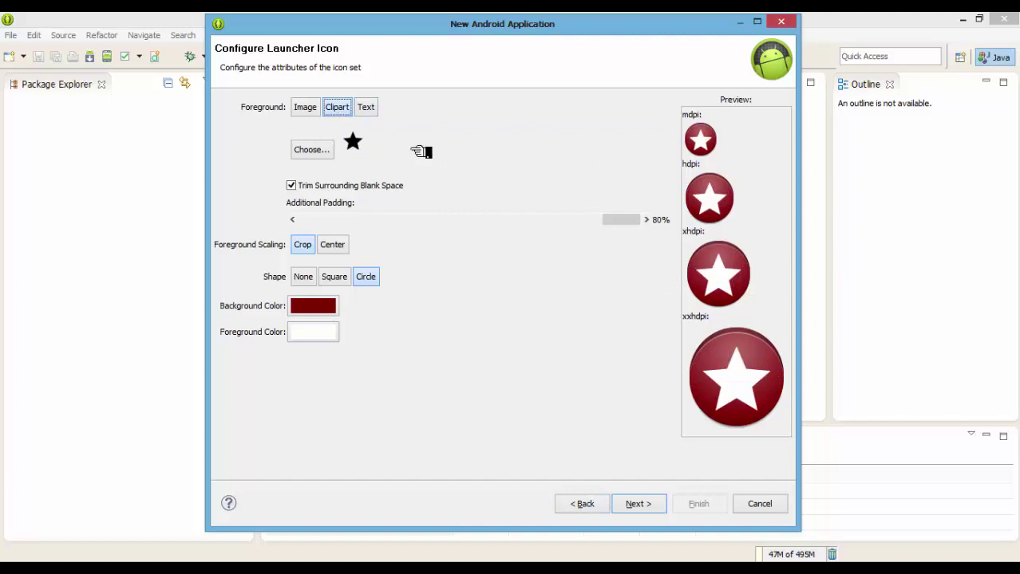
{"action": "left_click", "coordinate": [305, 109]}
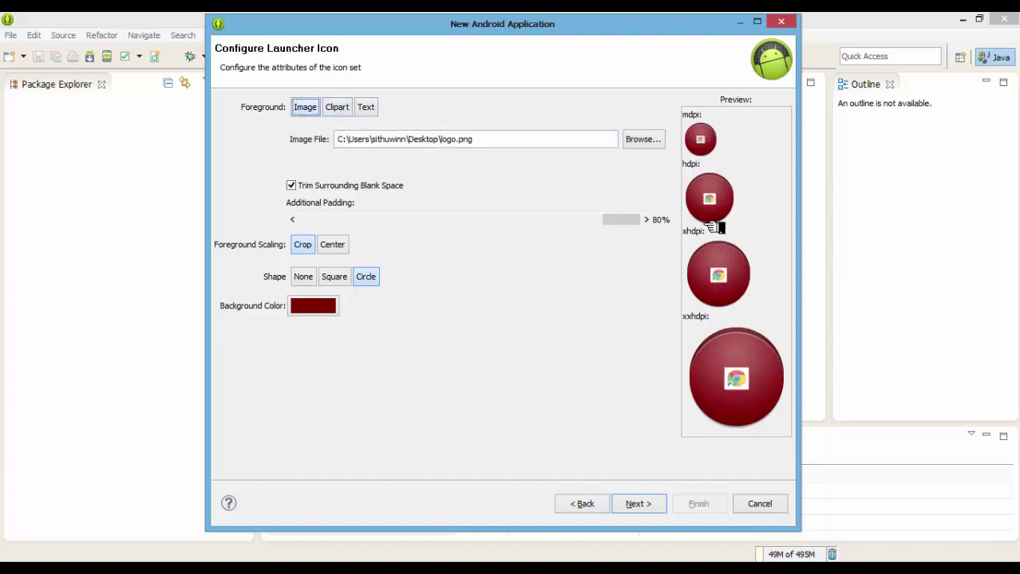
{"action": "left_click", "coordinate": [366, 107]}
Accept the icon settings and the Blank Activity template, and examine the activity name and layout name.
{"action": "left_click", "coordinate": [643, 507]}
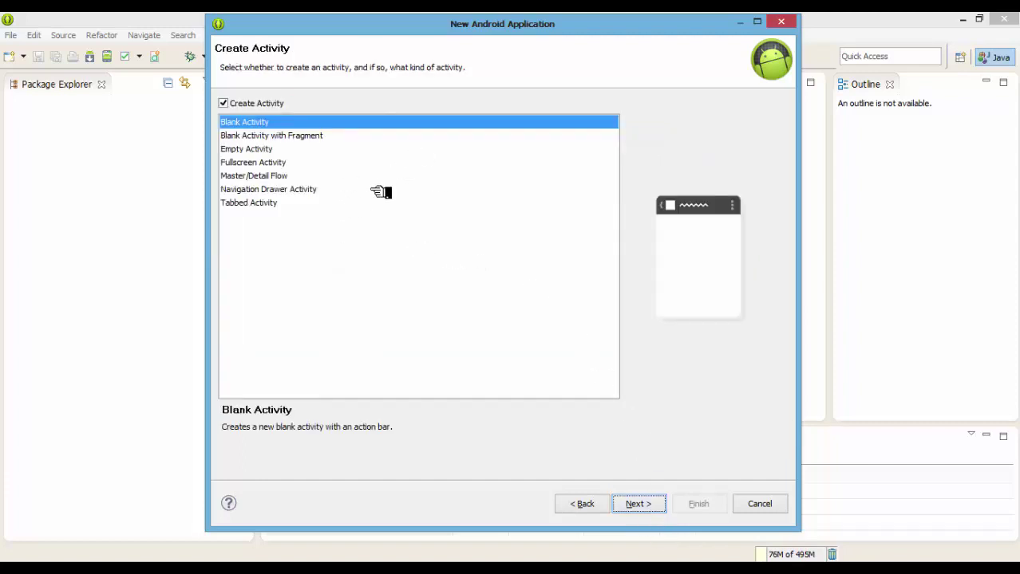
{"action": "left_click", "coordinate": [647, 506]}
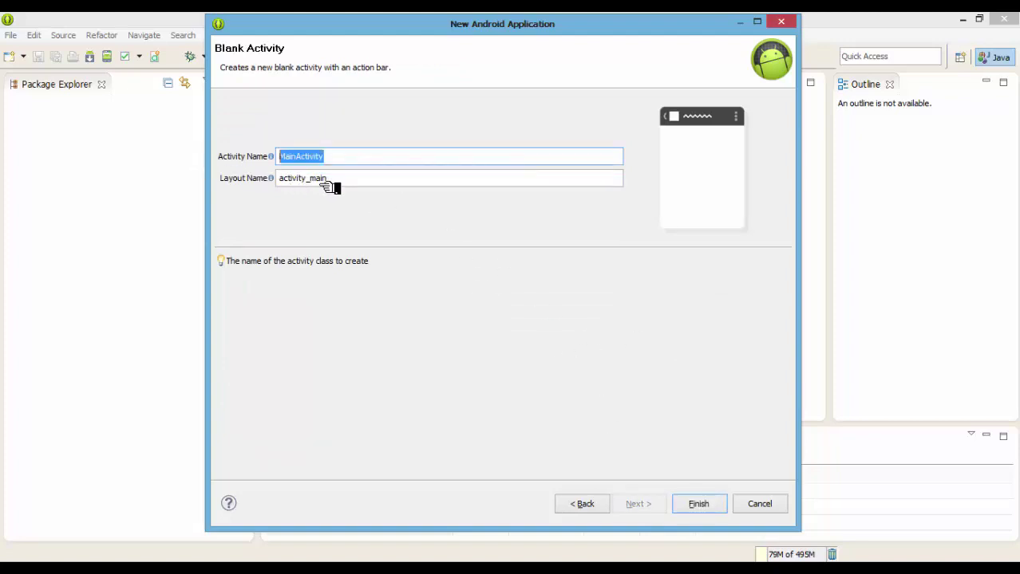
{"action": "left_click", "coordinate": [325, 182]}
{"action": "left_click_drag", "start_coordinate": [352, 158], "coordinate": [296, 163]}
{"action": "left_click", "coordinate": [375, 185]}
{"action": "left_click_drag", "start_coordinate": [371, 185], "coordinate": [231, 185]}
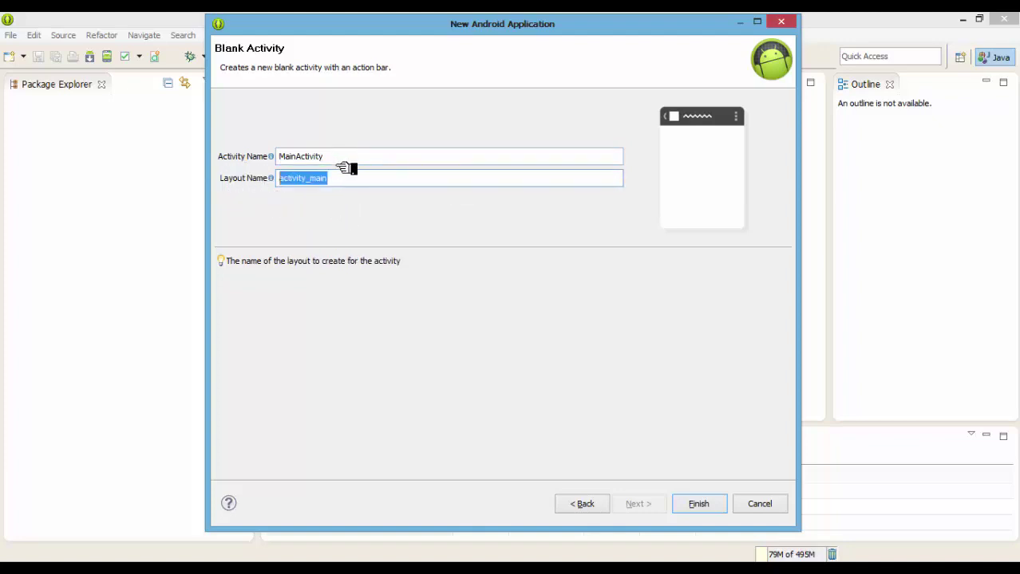
{"action": "left_click_drag", "start_coordinate": [345, 160], "coordinate": [233, 160]}
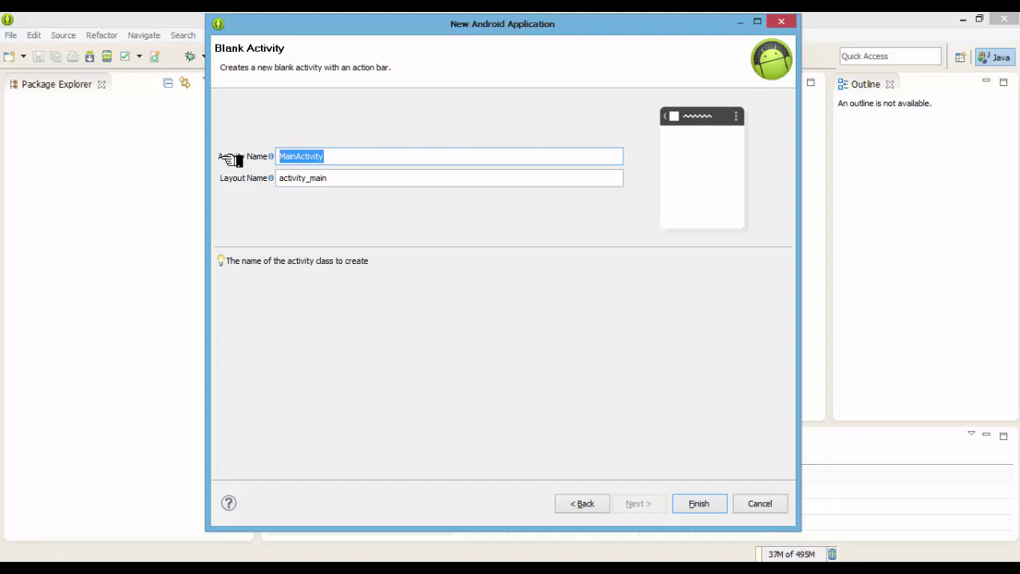
{"action": "left_click", "coordinate": [382, 181]}
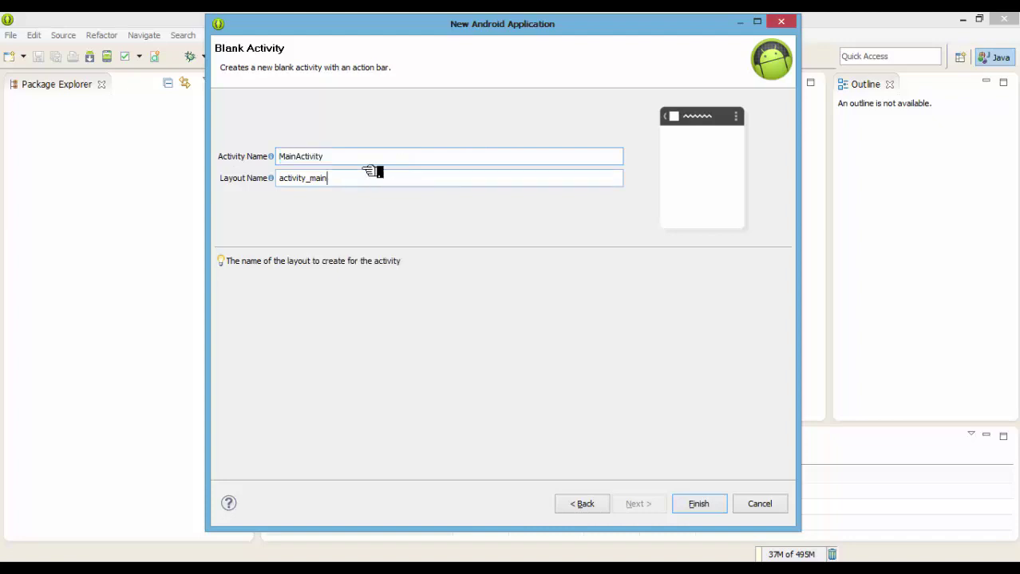
{"action": "left_click_drag", "start_coordinate": [363, 157], "coordinate": [262, 166]}
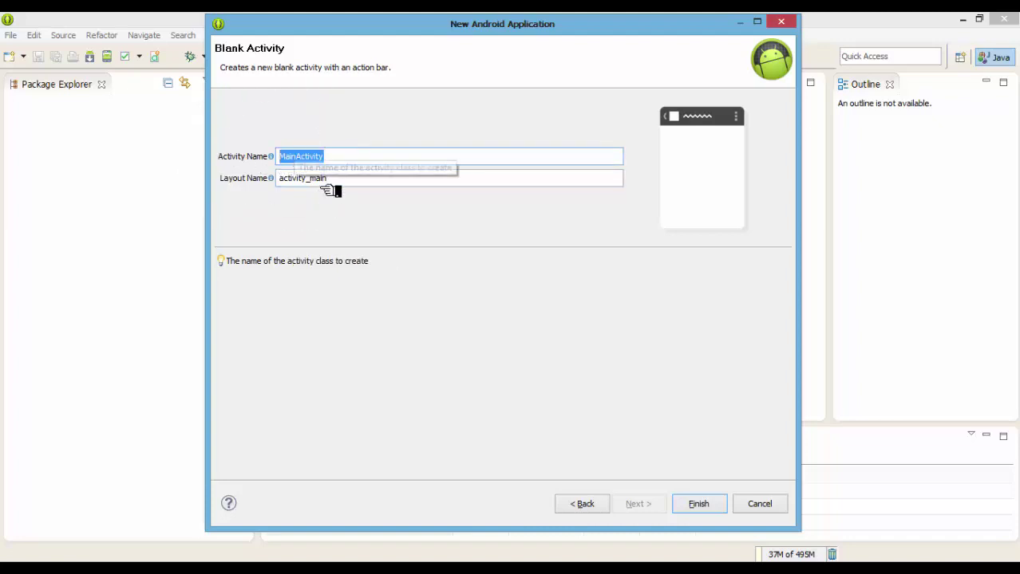
{"action": "left_click_drag", "start_coordinate": [335, 179], "coordinate": [257, 187]}
Name the activity Main and its layout main.
{"action": "left_click_drag", "start_coordinate": [332, 157], "coordinate": [251, 162]}
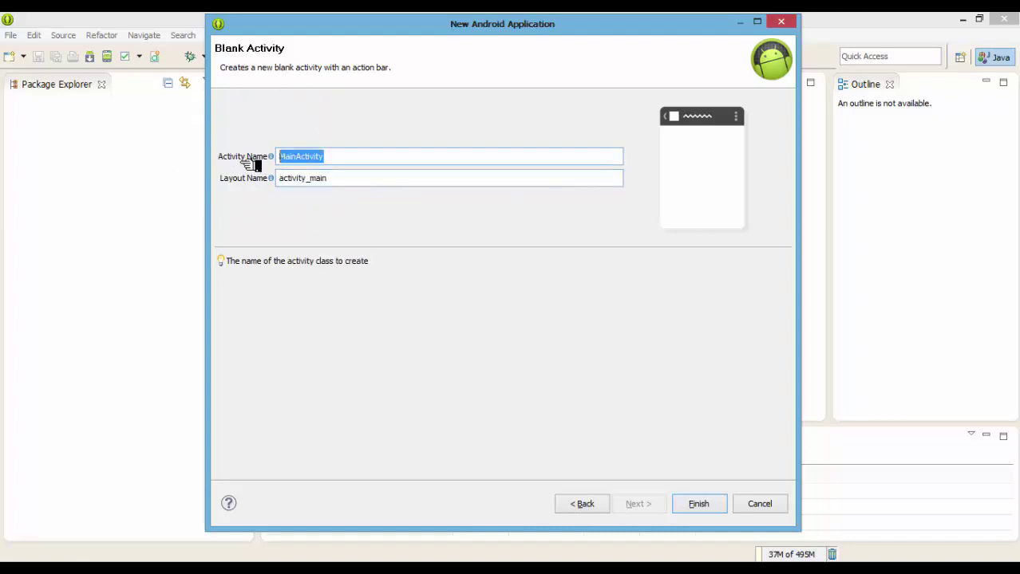
{"action": "type", "text": "Main"}
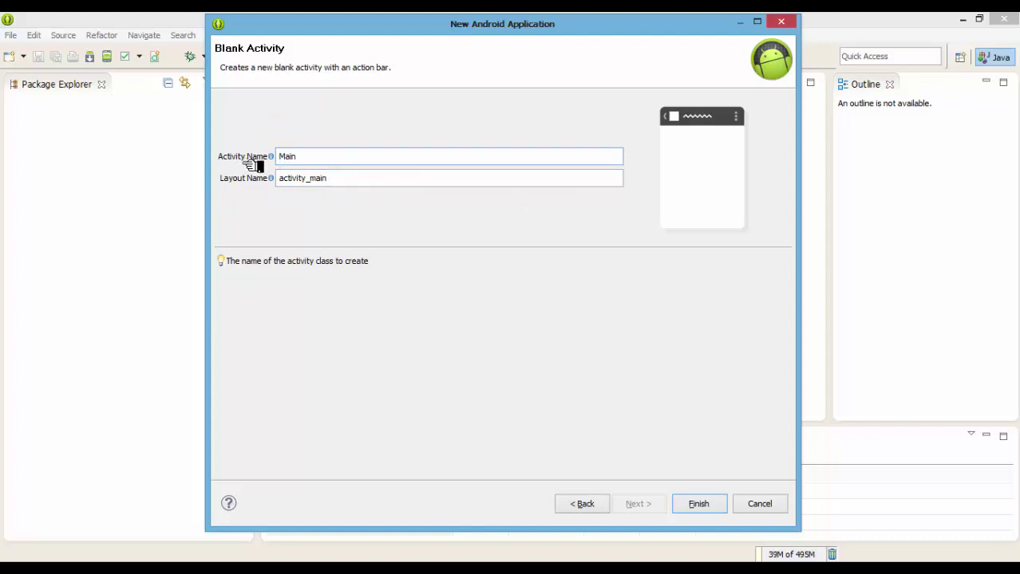
{"action": "left_click_drag", "start_coordinate": [375, 180], "coordinate": [226, 194]}
{"action": "type", "text": "main"}
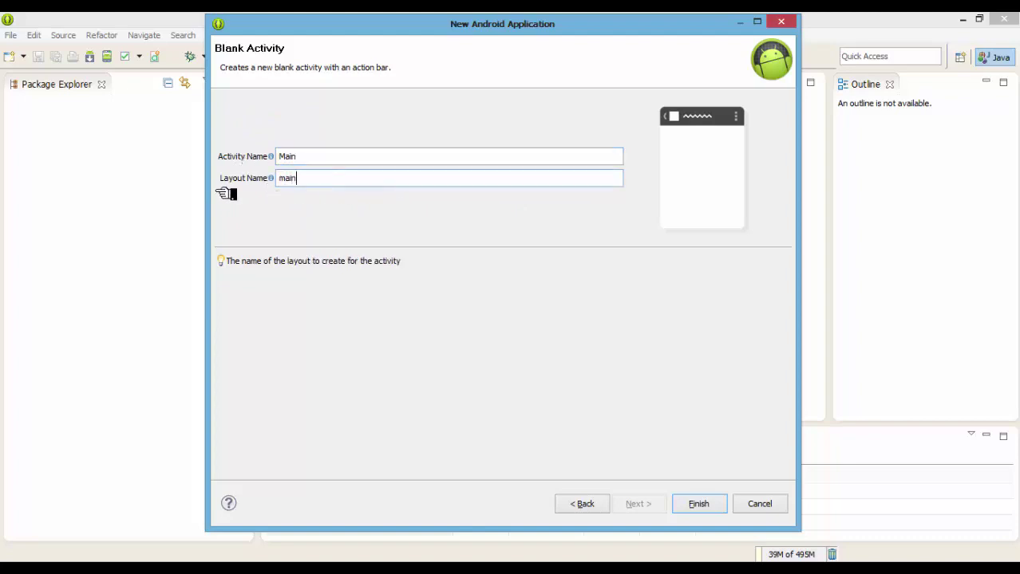
Try a lowercase initial in the activity name, and restore the name to Main.
{"action": "left_click_drag", "start_coordinate": [322, 164], "coordinate": [174, 163]}
{"action": "left_click", "coordinate": [321, 174]}
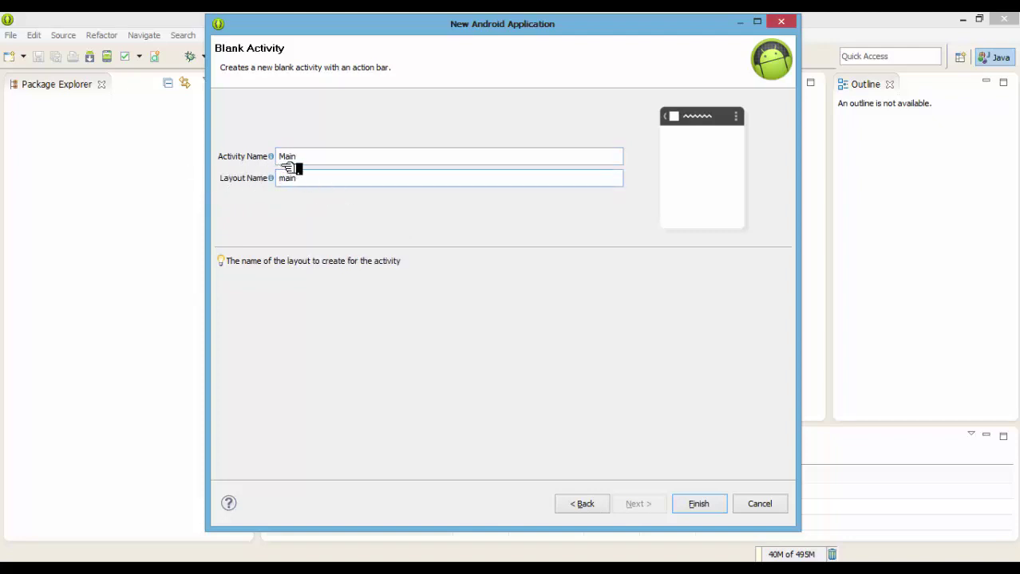
{"action": "left_click", "coordinate": [293, 168]}
{"action": "key", "text": "BackSpace"}
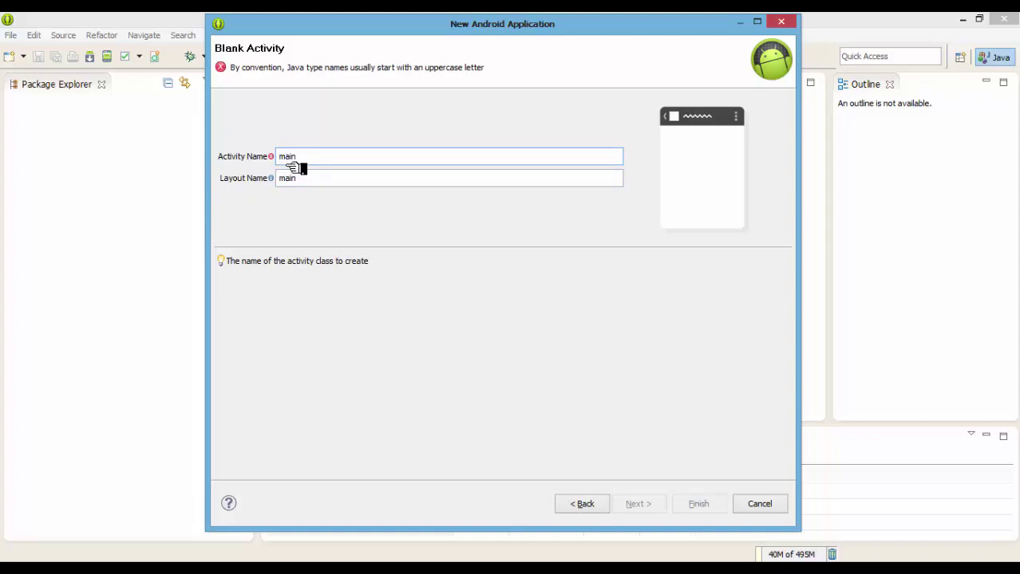
{"action": "double_click", "coordinate": [297, 165]}
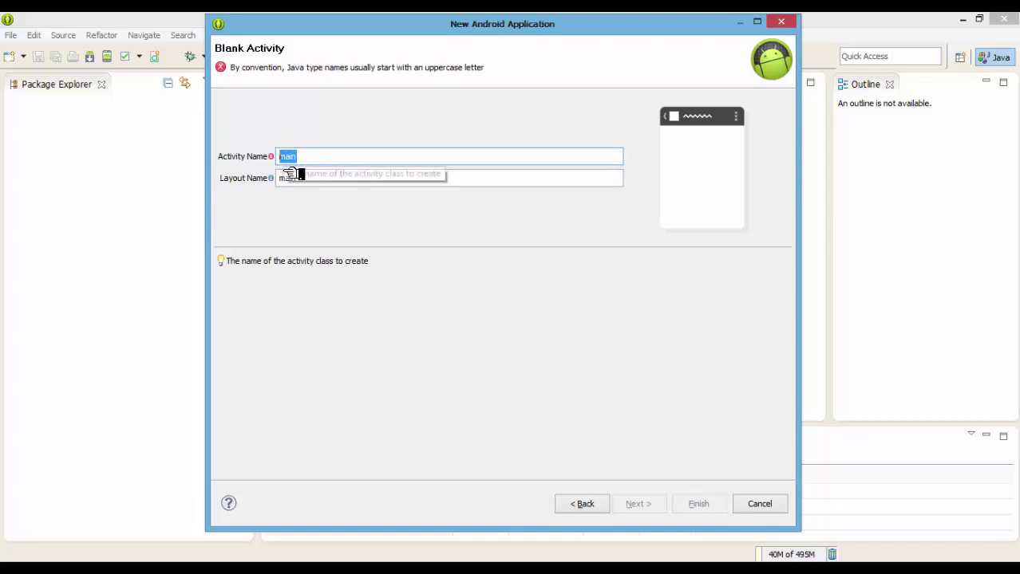
{"action": "key", "text": "Left"}
{"action": "type", "text": "M"}
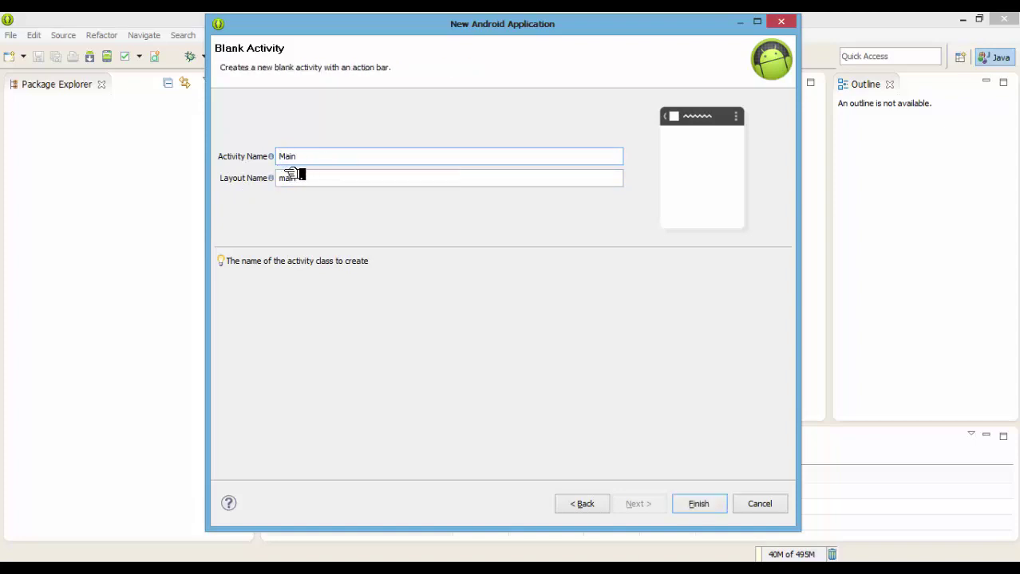
Try an uppercase initial in the layout name, and restore the name to main.
{"action": "left_click", "coordinate": [290, 183]}
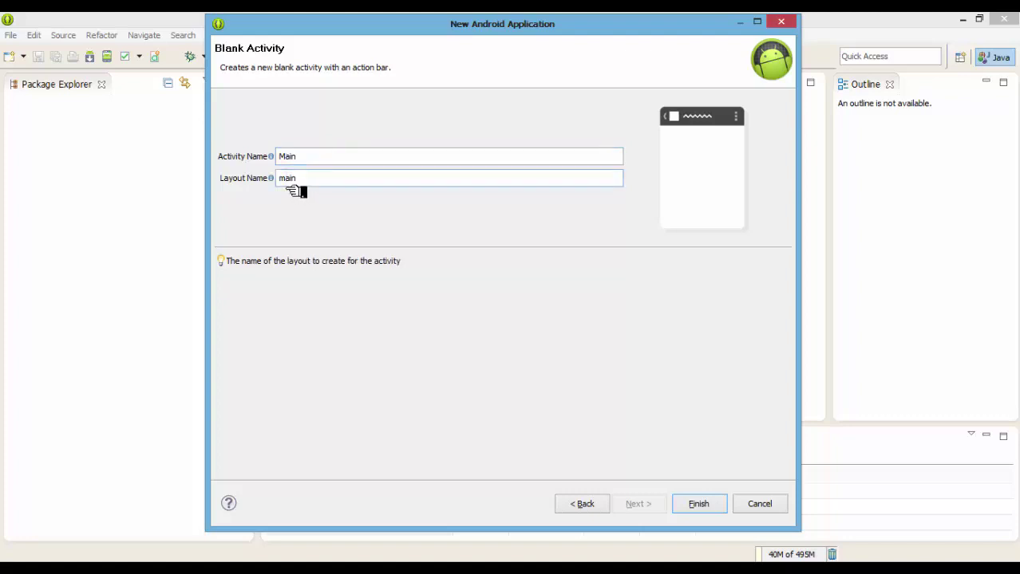
{"action": "type", "text": "M"}
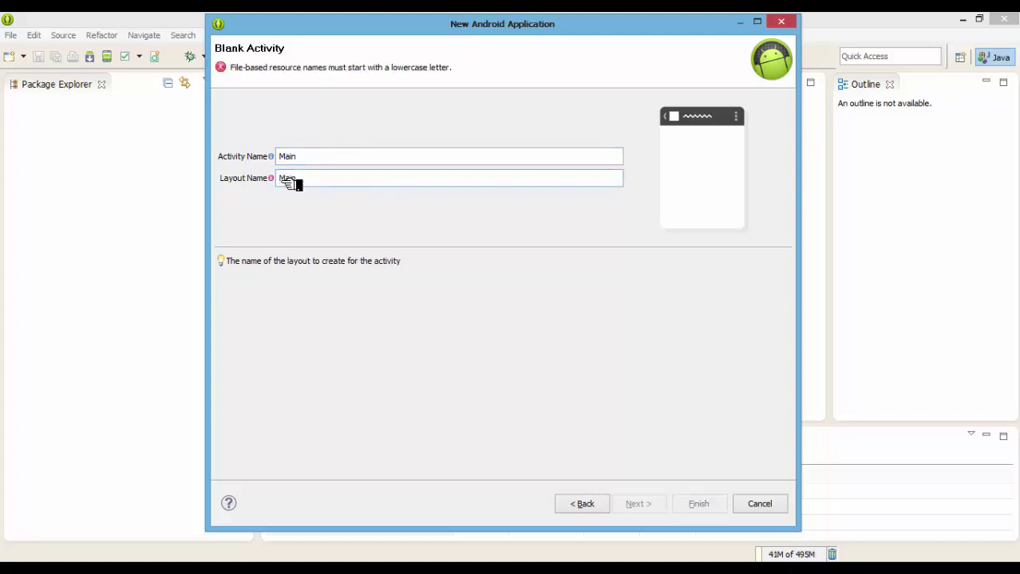
{"action": "type", "text": "m"}
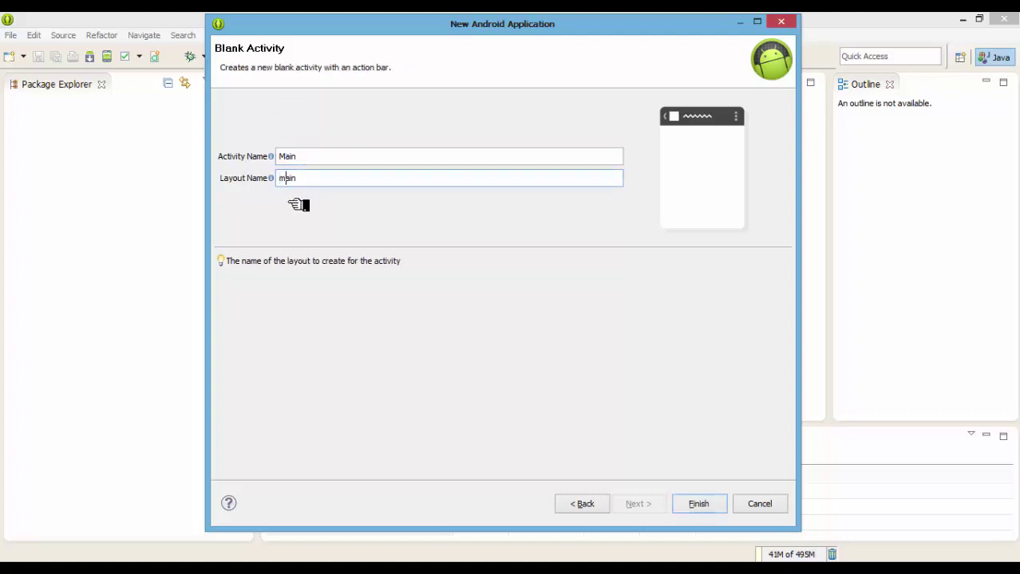
{"action": "left_click", "coordinate": [305, 164]}
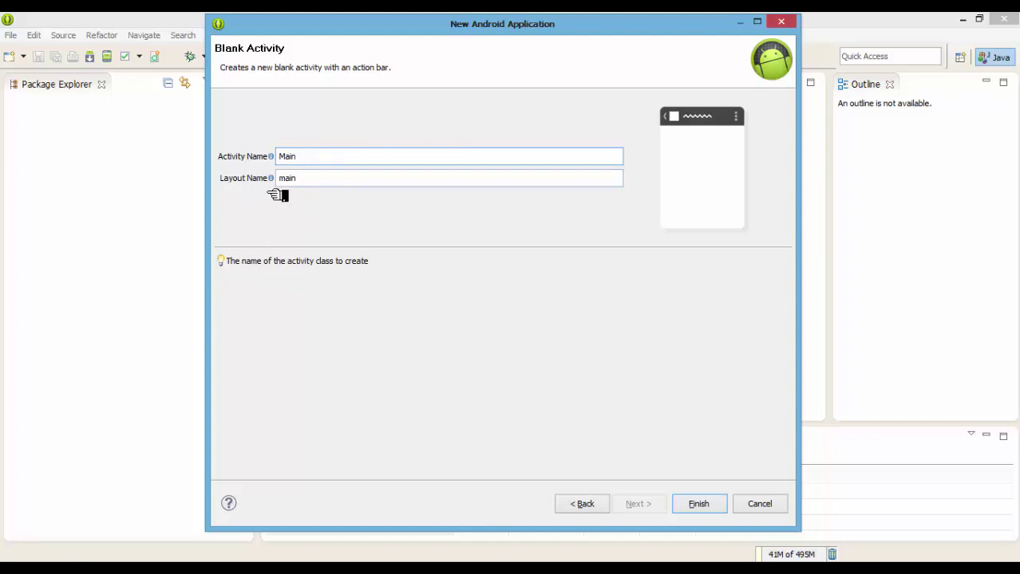
Try the prefix activity in front of the layout name, and remove it again.
{"action": "left_click", "coordinate": [283, 183]}
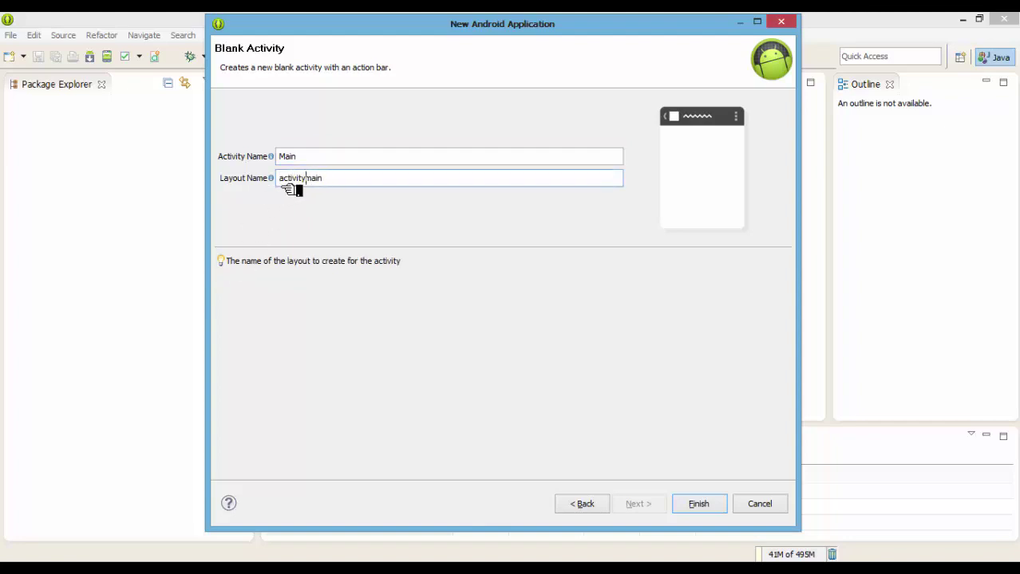
{"action": "key", "text": "BackSpace"}
{"action": "key", "text": "BackSpace"}
{"action": "key", "text": "BackSpace"}
{"action": "key", "text": "BackSpace"}
{"action": "key", "text": "BackSpace"}
{"action": "key", "text": "BackSpace"}
{"action": "key", "text": "BackSpace"}
Finish the wizard to create the project, and wait for the main.xml layout to load.
{"action": "left_click", "coordinate": [691, 509]}
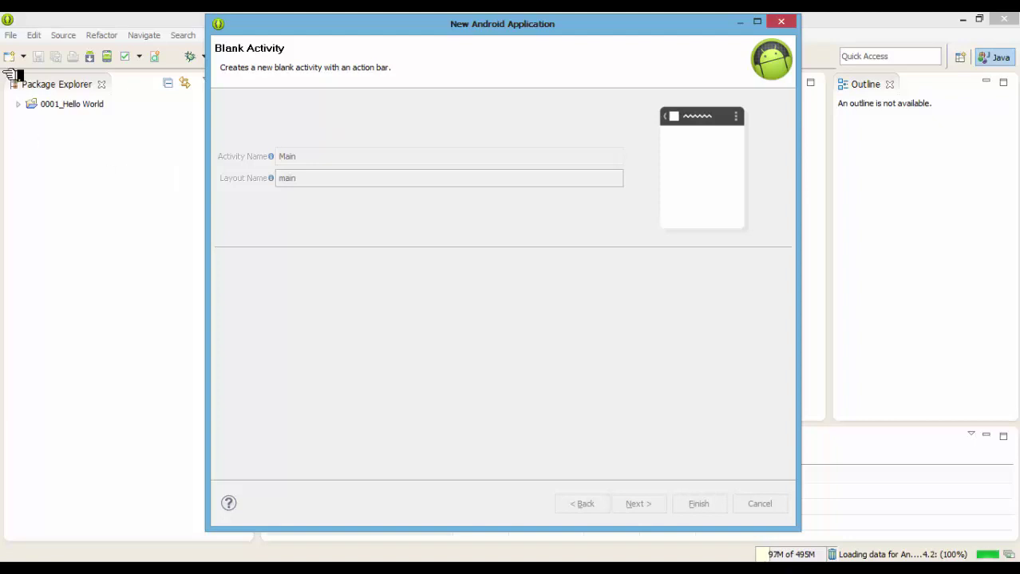
{"action": "left_click", "coordinate": [81, 117]}
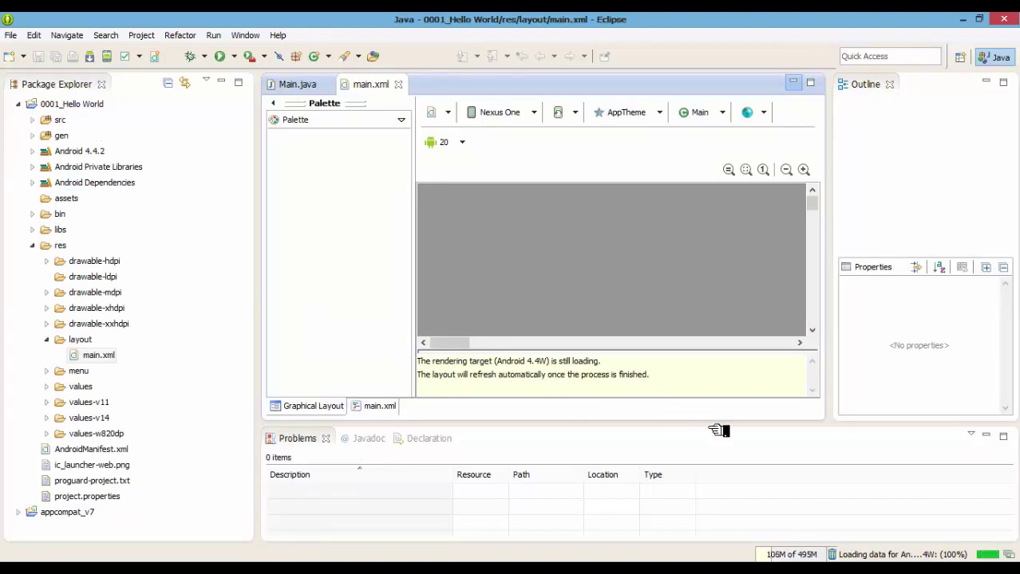
{"action": "left_click", "coordinate": [949, 557]}
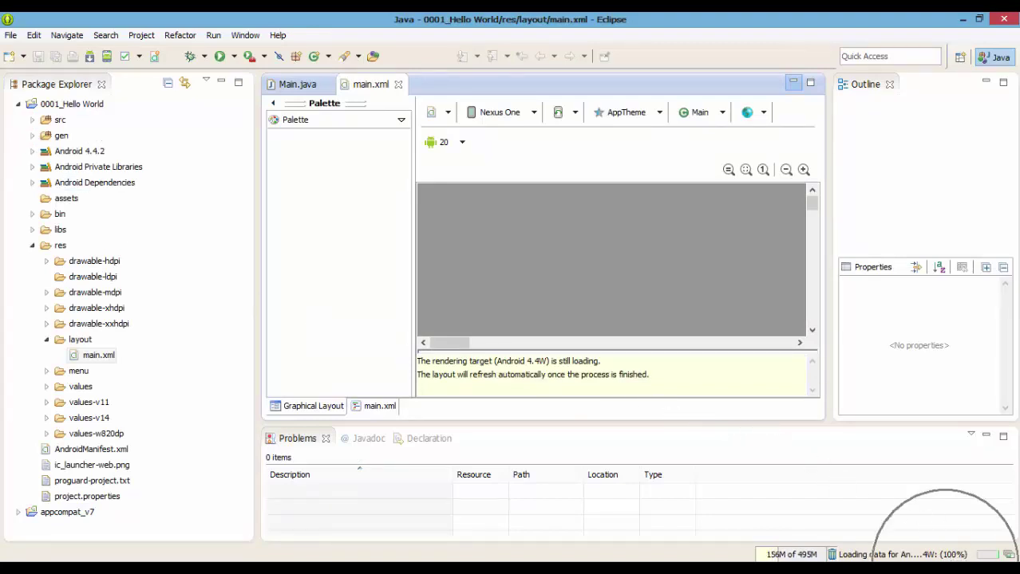
{"action": "left_click", "coordinate": [949, 557]}
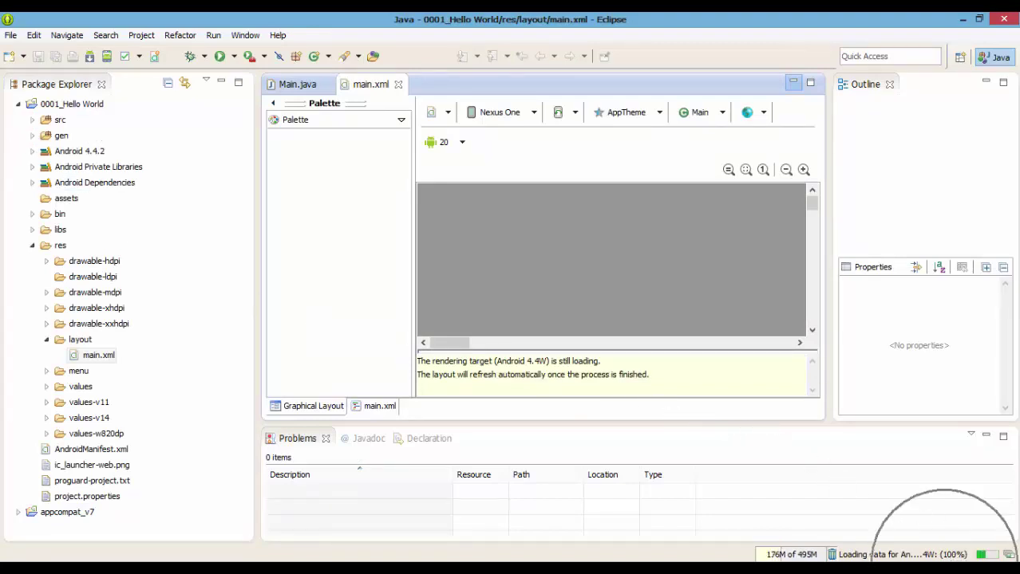
{"action": "left_click", "coordinate": [950, 557]}
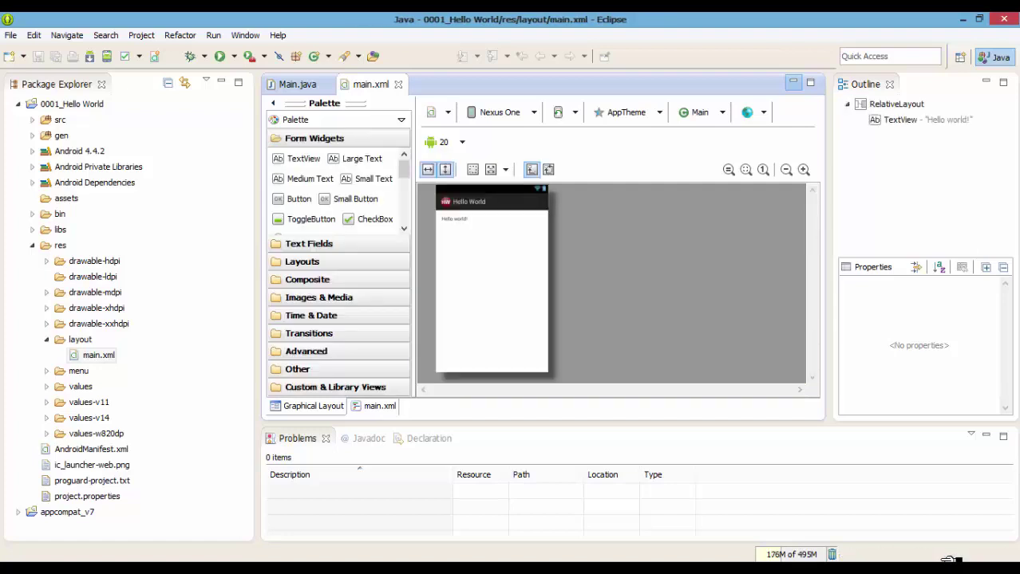
Collapse the 0001_Hello World project tree and minimize the Outline and Problems views.
{"action": "left_click", "coordinate": [19, 105]}
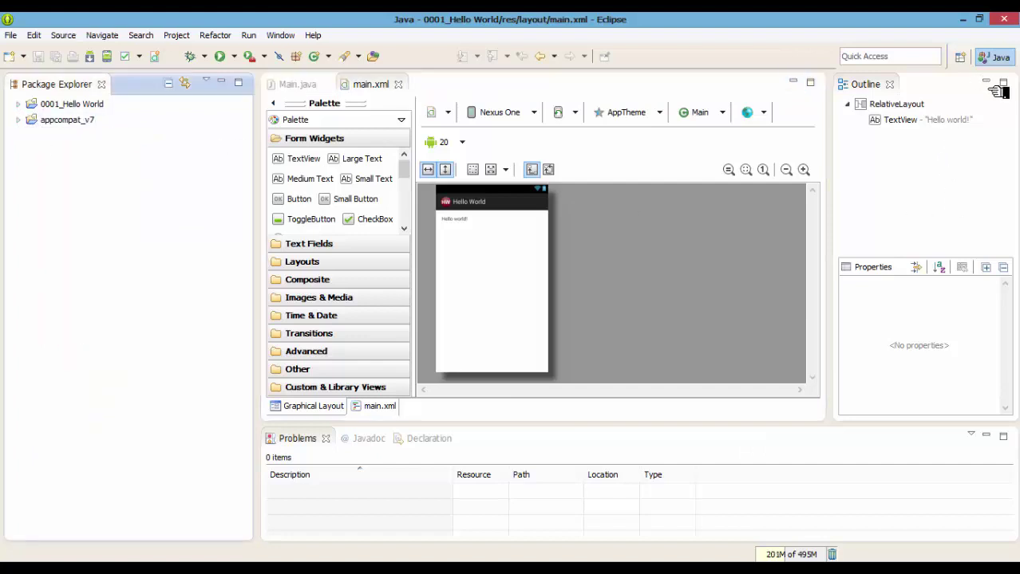
{"action": "left_click", "coordinate": [959, 123]}
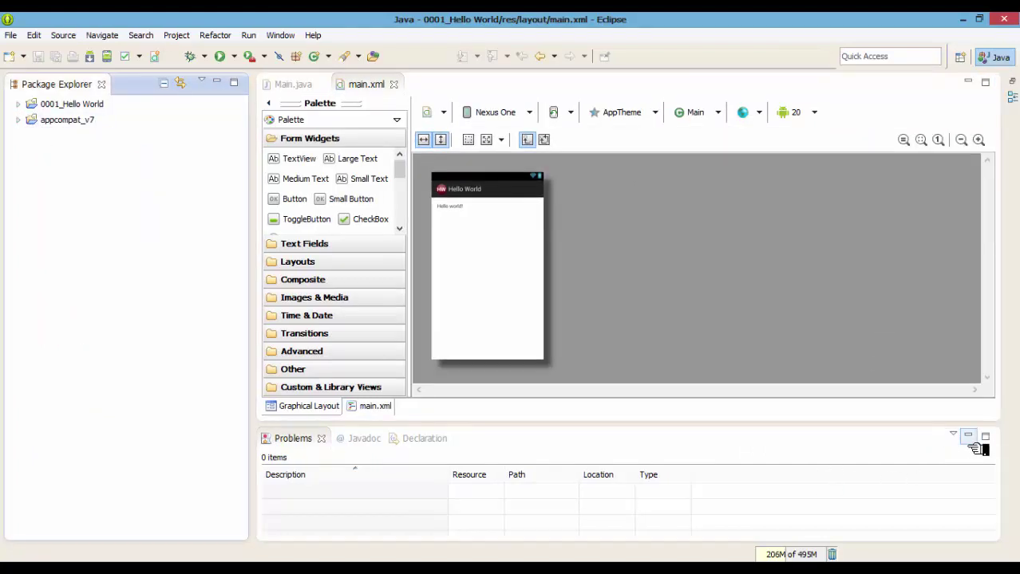
{"action": "left_click", "coordinate": [986, 436]}
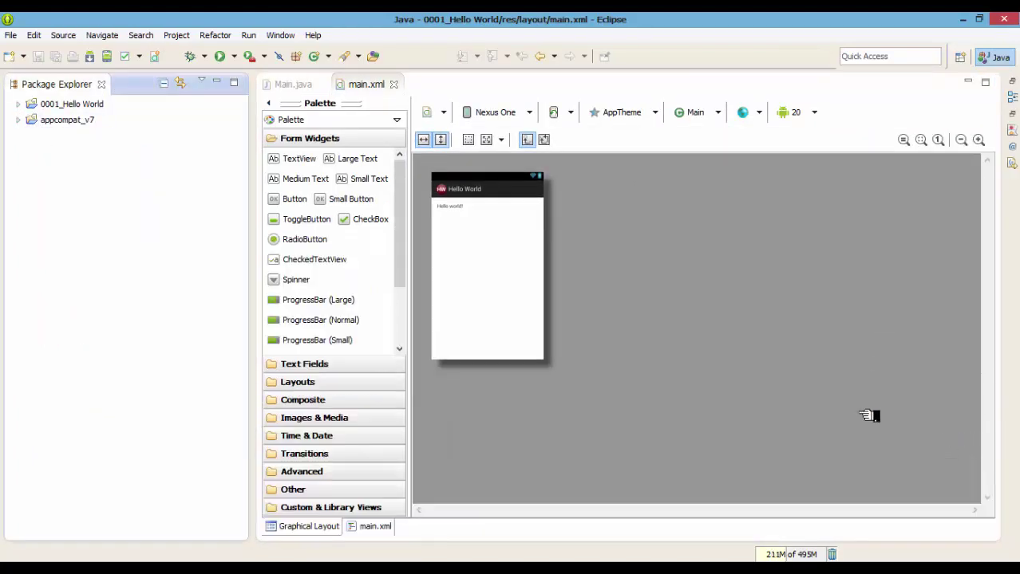
Enlarge the main.xml layout preview and examine the app's title bar with its launcher icon.
{"action": "left_click", "coordinate": [979, 140]}
{"action": "left_click", "coordinate": [979, 141]}
{"action": "left_click", "coordinate": [979, 140]}
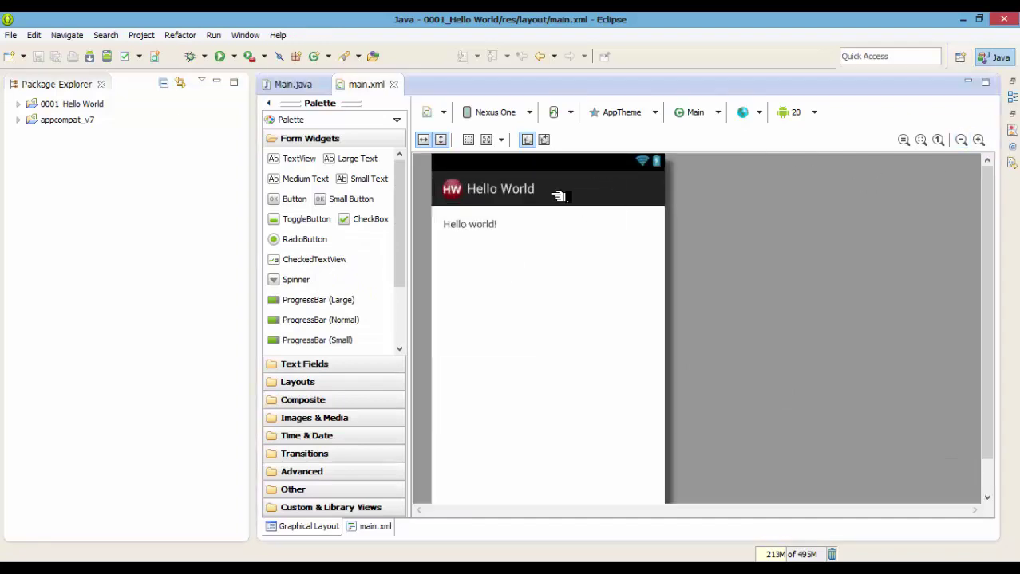
{"action": "left_click", "coordinate": [564, 196]}
{"action": "left_click", "coordinate": [611, 199]}
{"action": "left_click", "coordinate": [610, 202]}
Switch to the PowerPoint slide show to view the Launcher Icon Configuration slide, and return to Eclipse.
{"action": "mouse_move", "coordinate": [342, 563]}
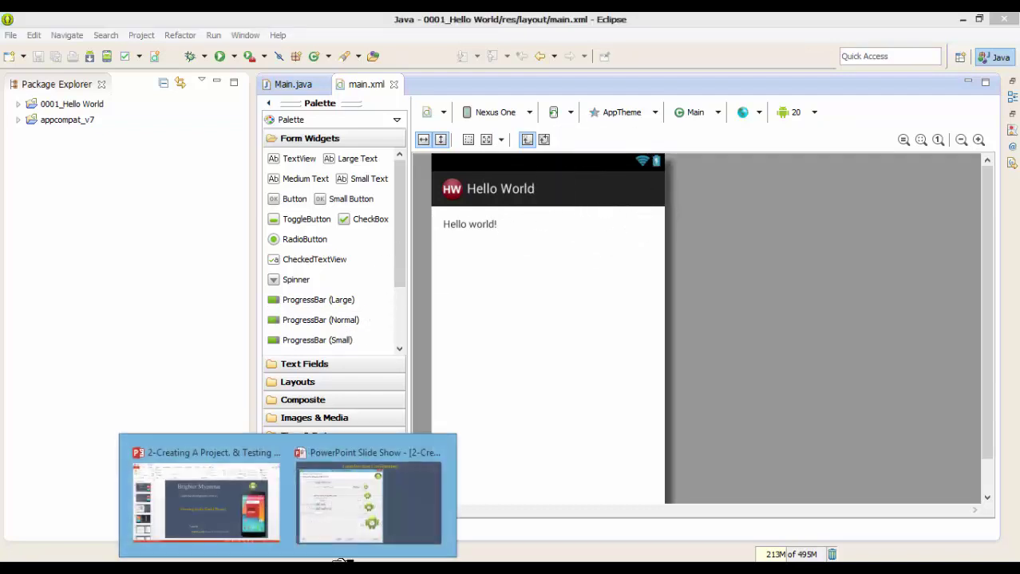
{"action": "left_click", "coordinate": [391, 524]}
{"action": "left_click", "coordinate": [391, 524]}
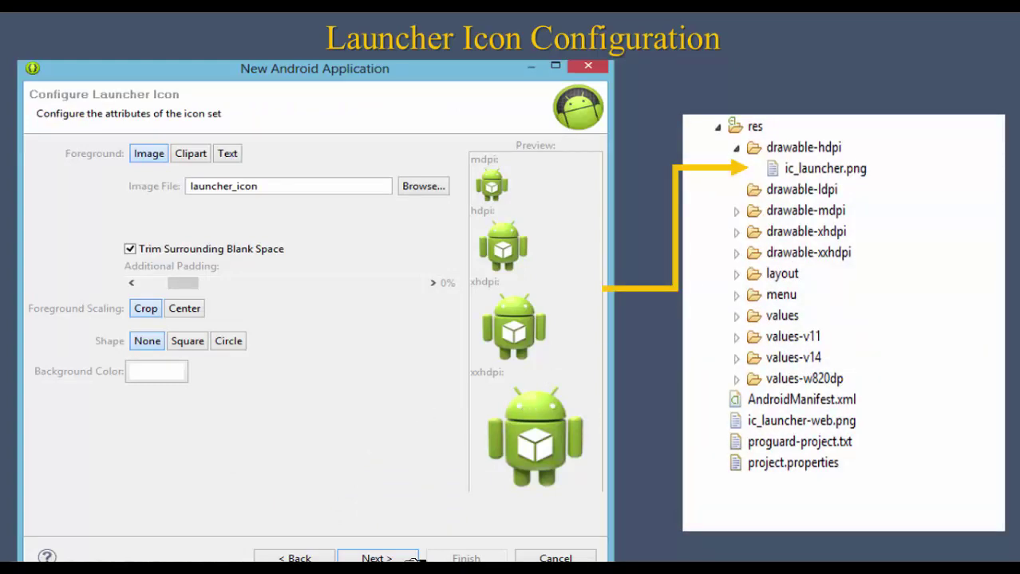
{"action": "key", "text": "alt+Tab"}
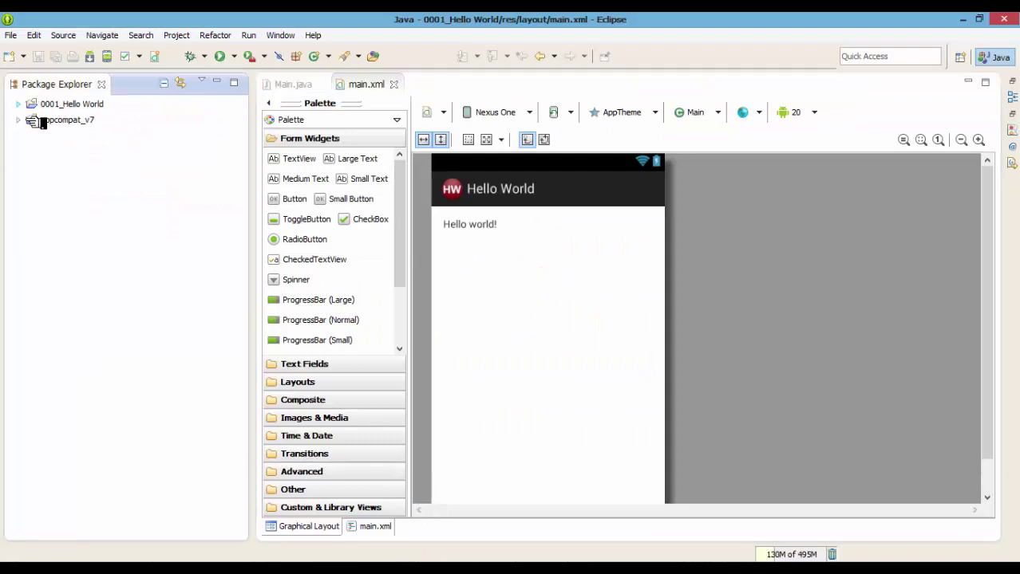
Expand the 0001_Hello World project and its drawable-hdpi folder to locate ic_launcher.png.
{"action": "left_click", "coordinate": [19, 107]}
{"action": "left_click", "coordinate": [46, 261]}
{"action": "left_click", "coordinate": [112, 277]}
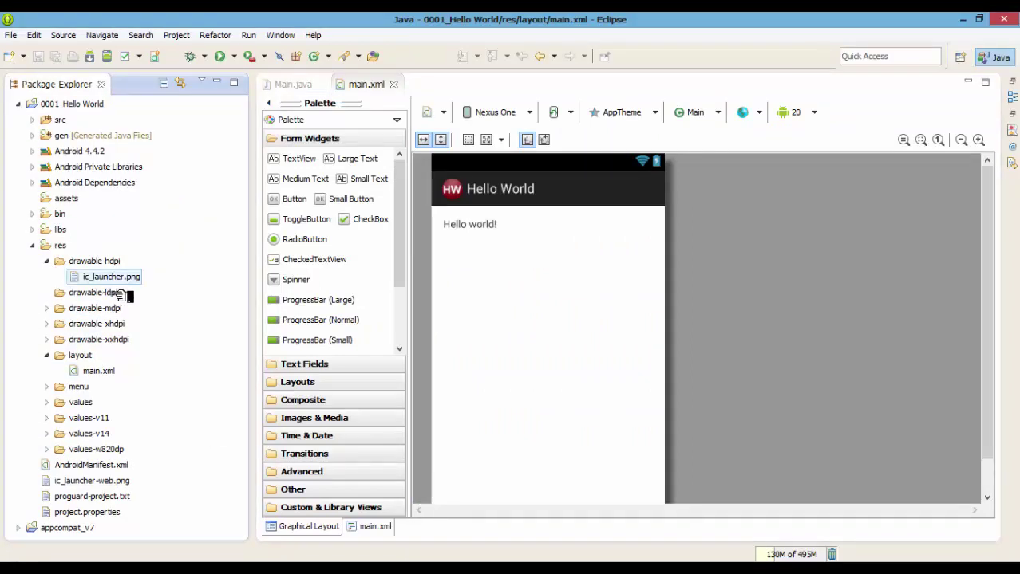
{"action": "left_click", "coordinate": [93, 263]}
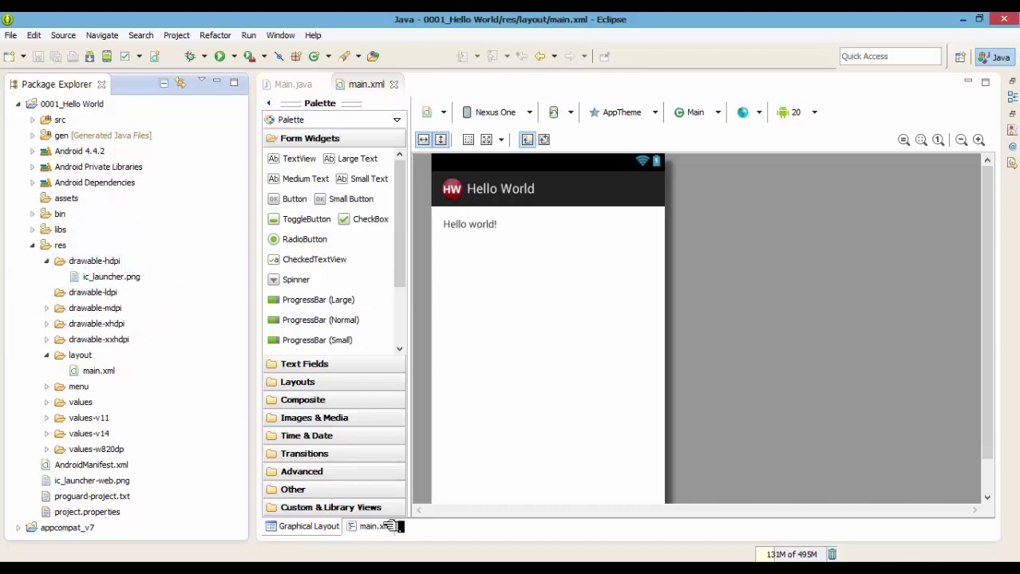
Switch to the PowerPoint slide show, view the comparison of launcher icon types, and advance past it.
{"action": "mouse_move", "coordinate": [288, 568]}
{"action": "left_click", "coordinate": [371, 499]}
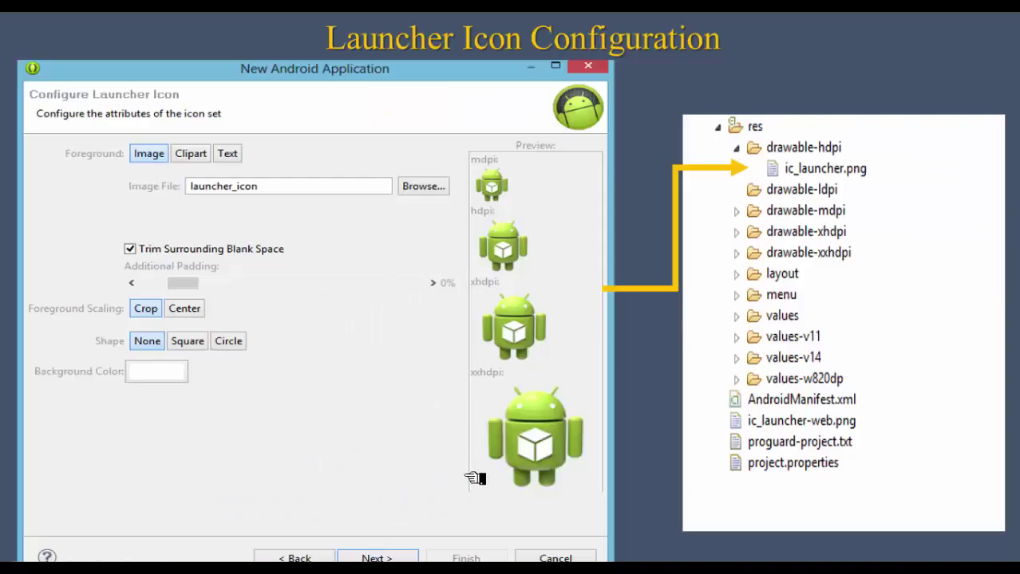
{"action": "left_click", "coordinate": [539, 425]}
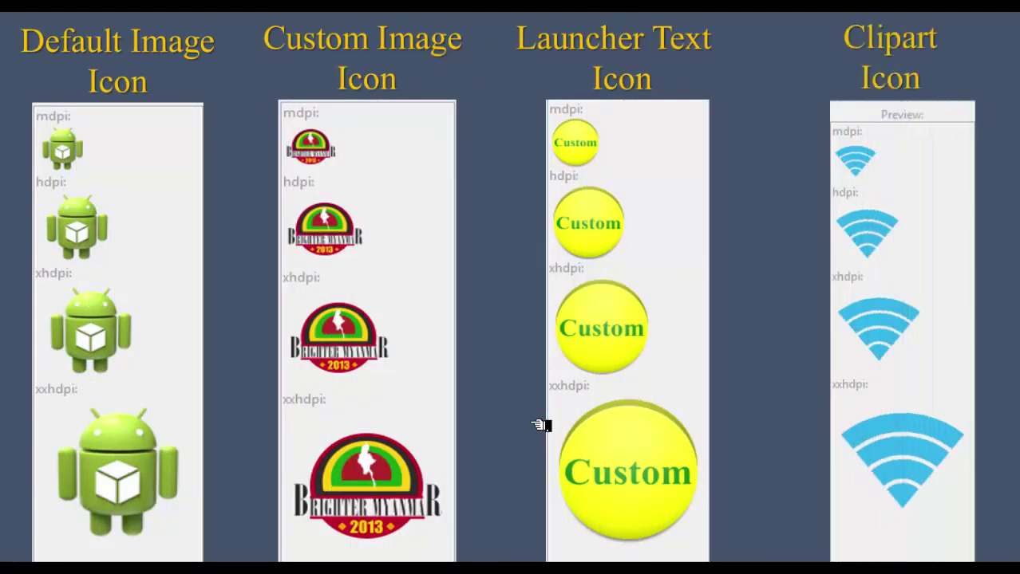
{"action": "left_click", "coordinate": [540, 425]}
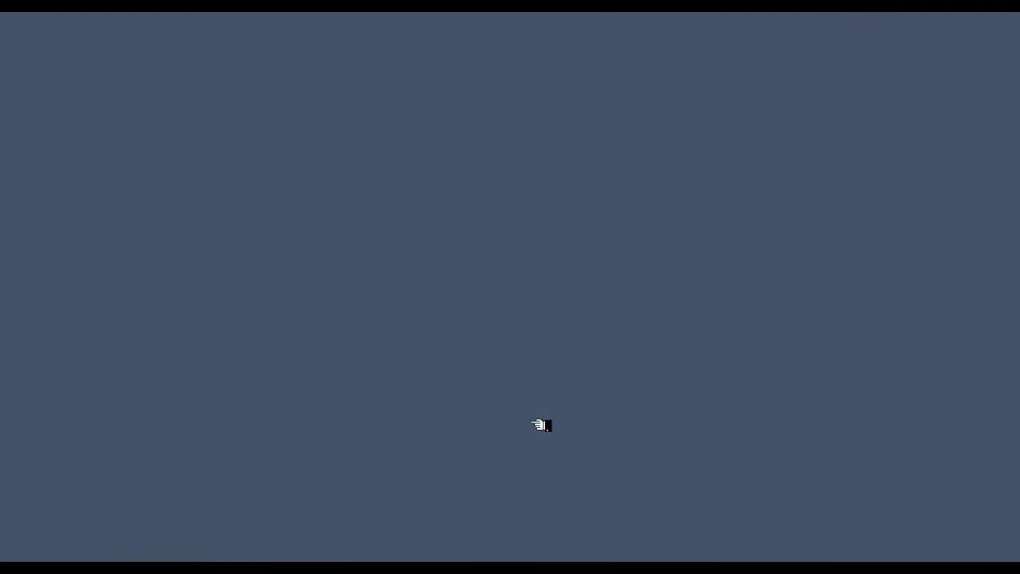